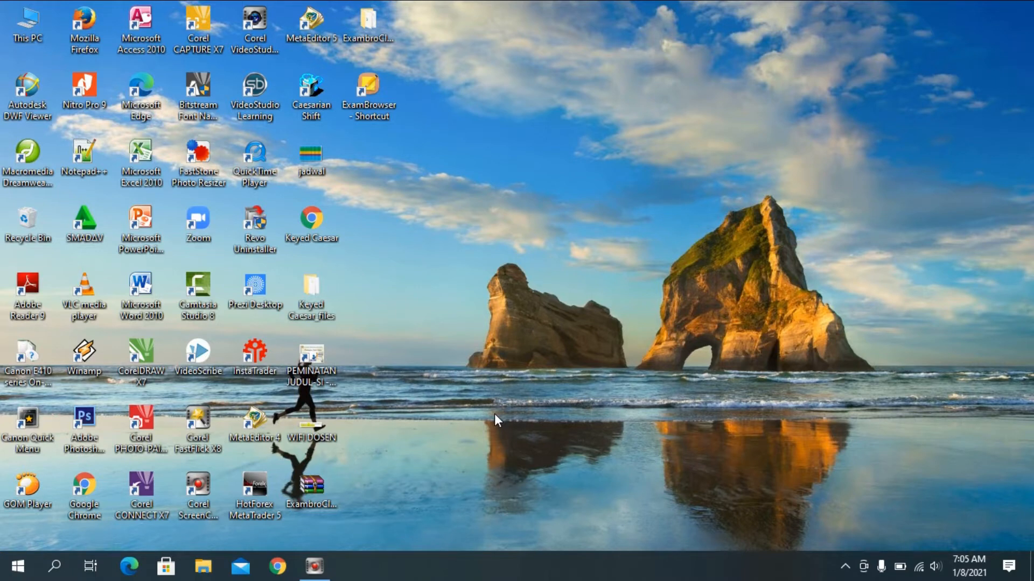
Launch Microsoft Excel 2010 from the Start menu search.
key(super)
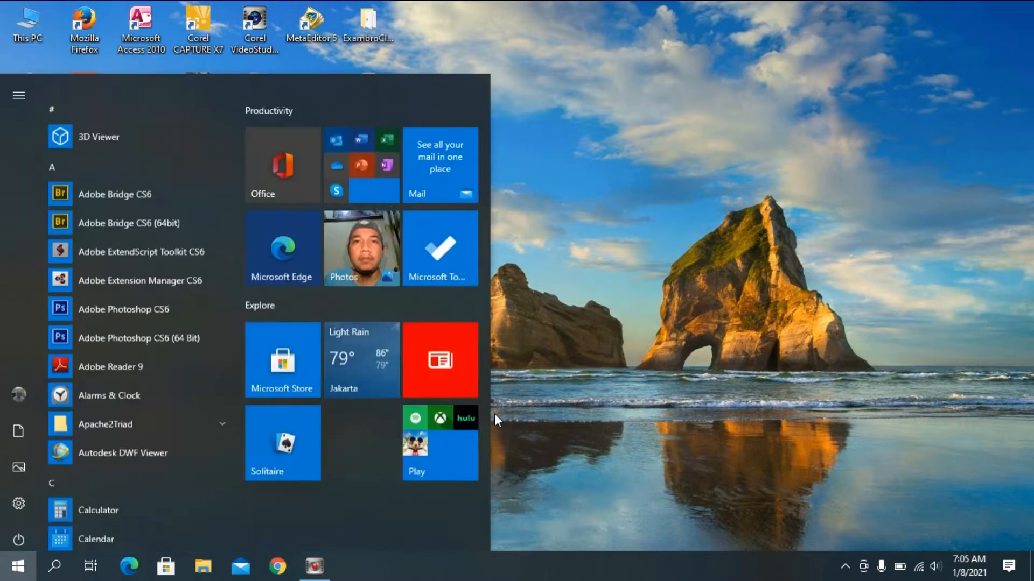
text(EXC)
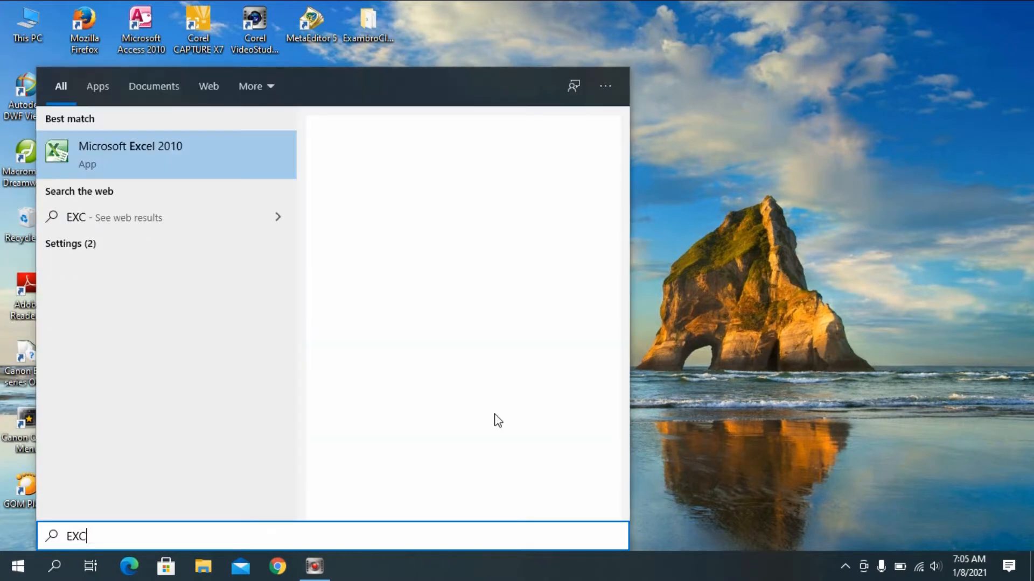
key(Return)
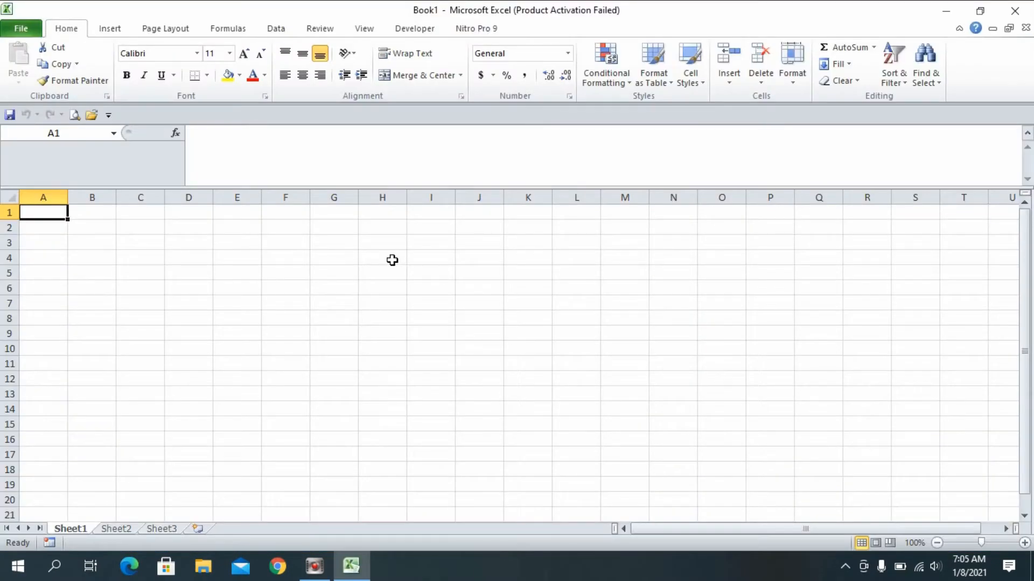
key(Escape)
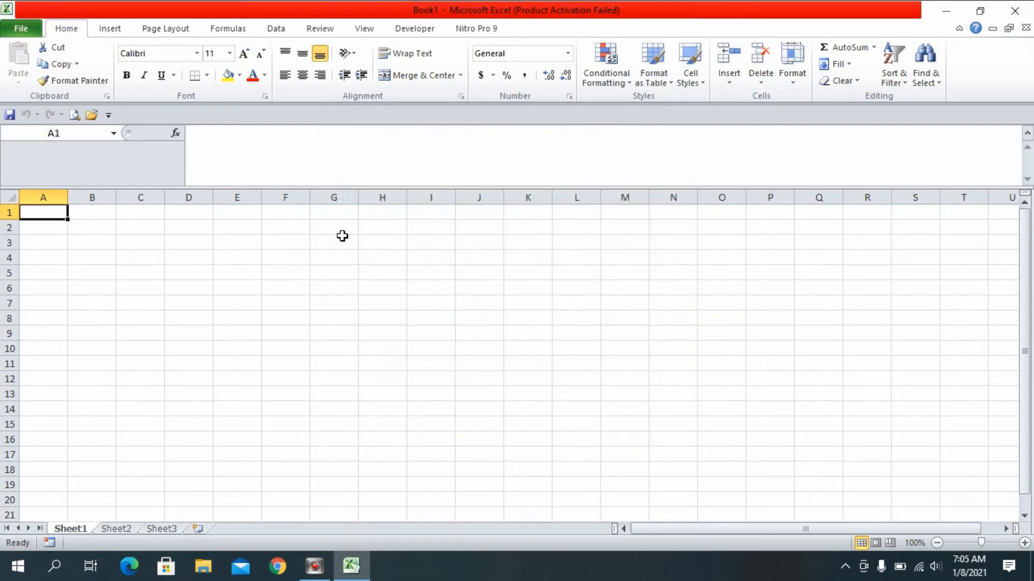
Open the recent workbook OPERATOR AND OR NOT.
click(30, 32)
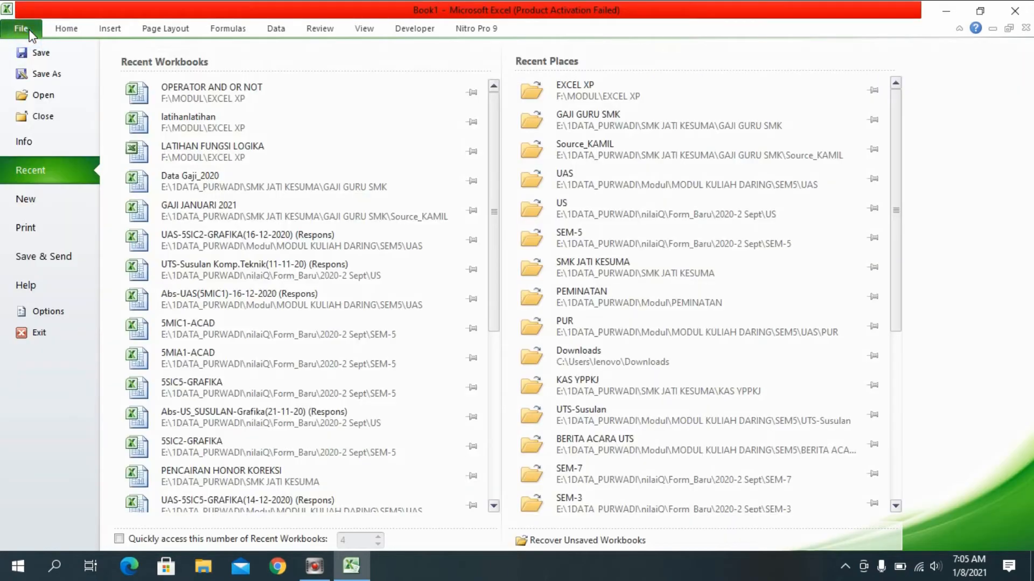
click(172, 93)
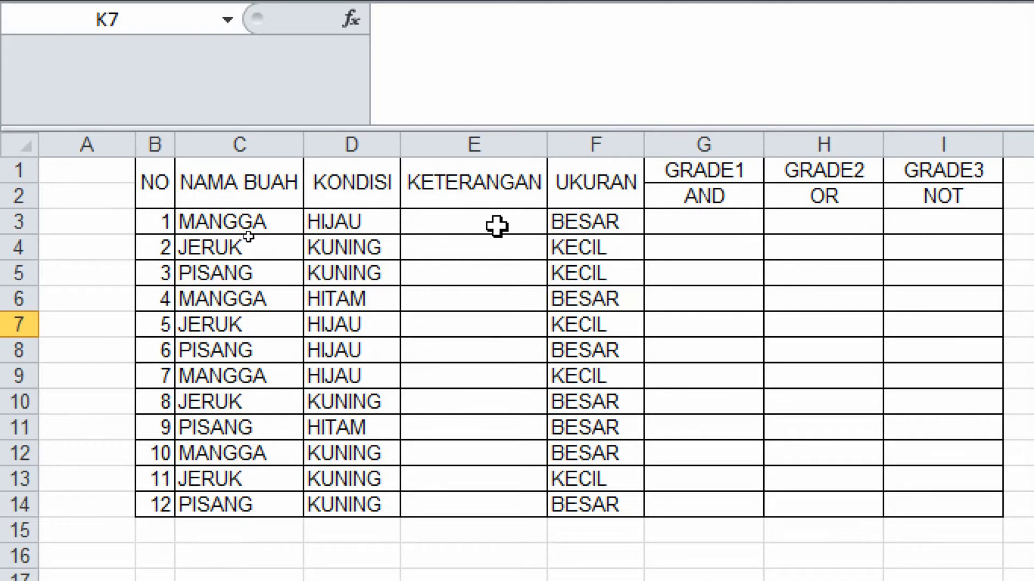
Examine the KETERANGAN, UKURAN and GRADE1–GRADE3 (AND, OR, NOT) columns of the fruit table.
click(499, 188)
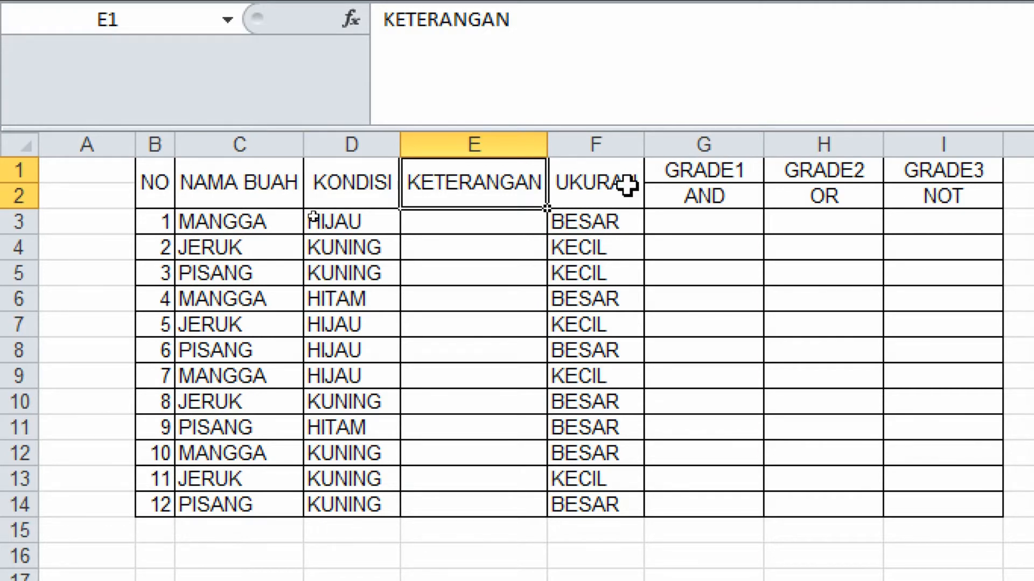
click(616, 221)
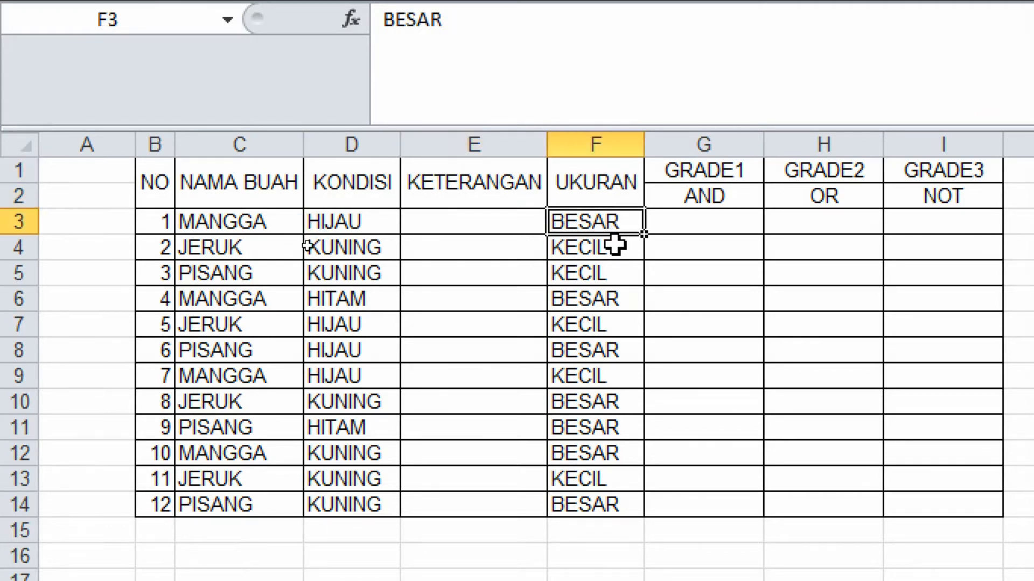
click(615, 246)
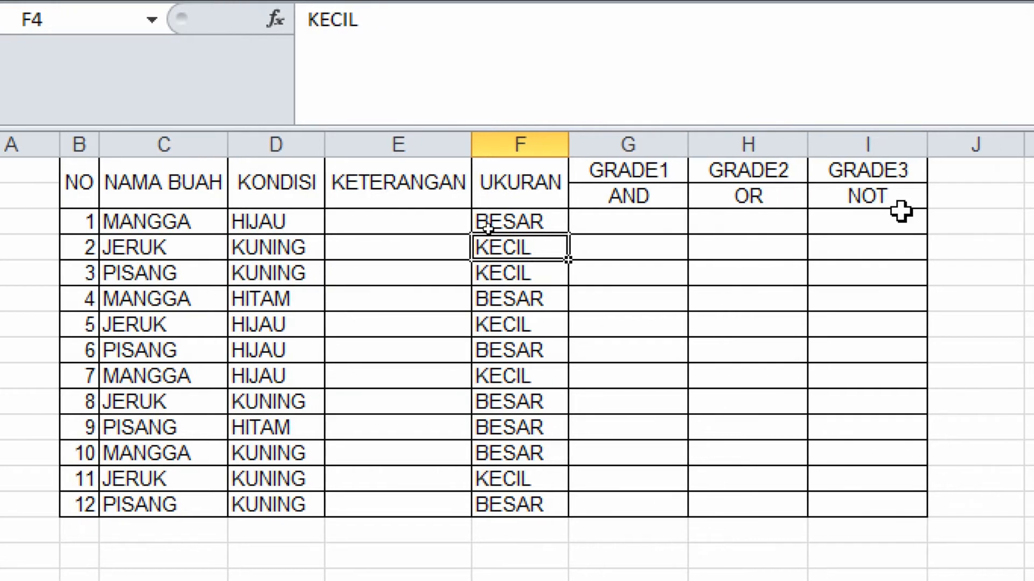
click(634, 220)
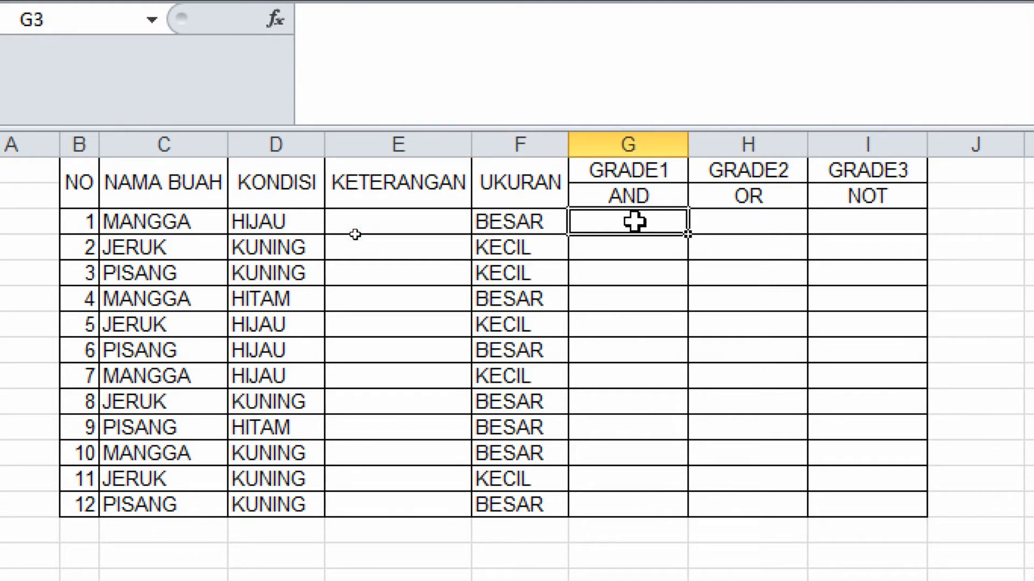
click(756, 222)
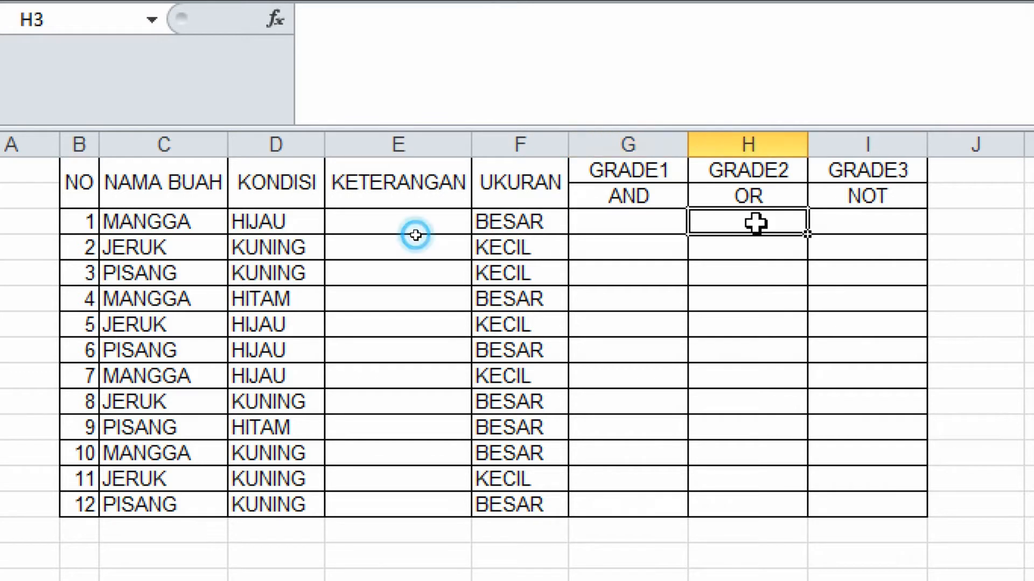
click(857, 231)
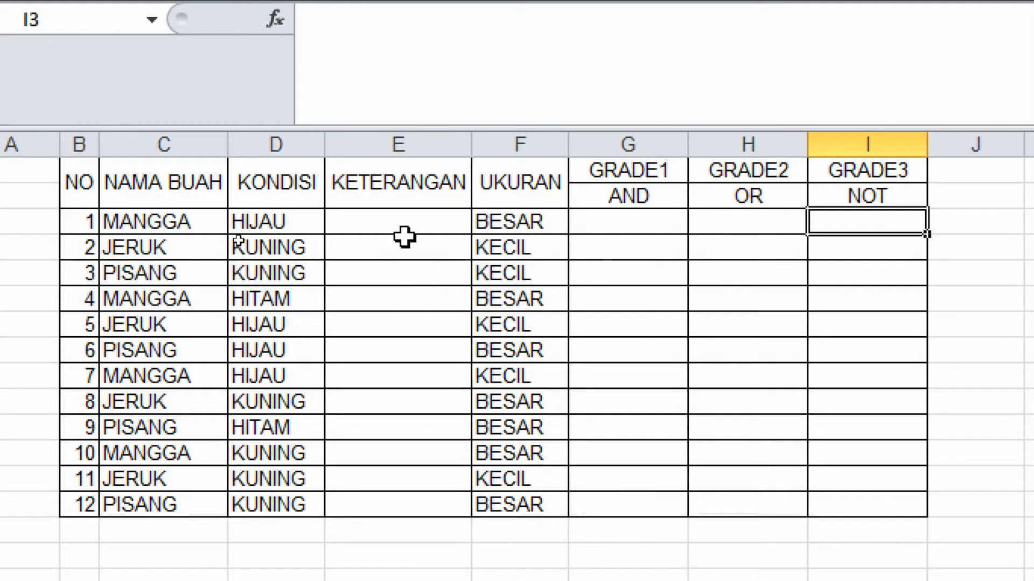
In E3, start an IF formula that returns "MENTAH" when D3 equals "HIJAU".
click(398, 218)
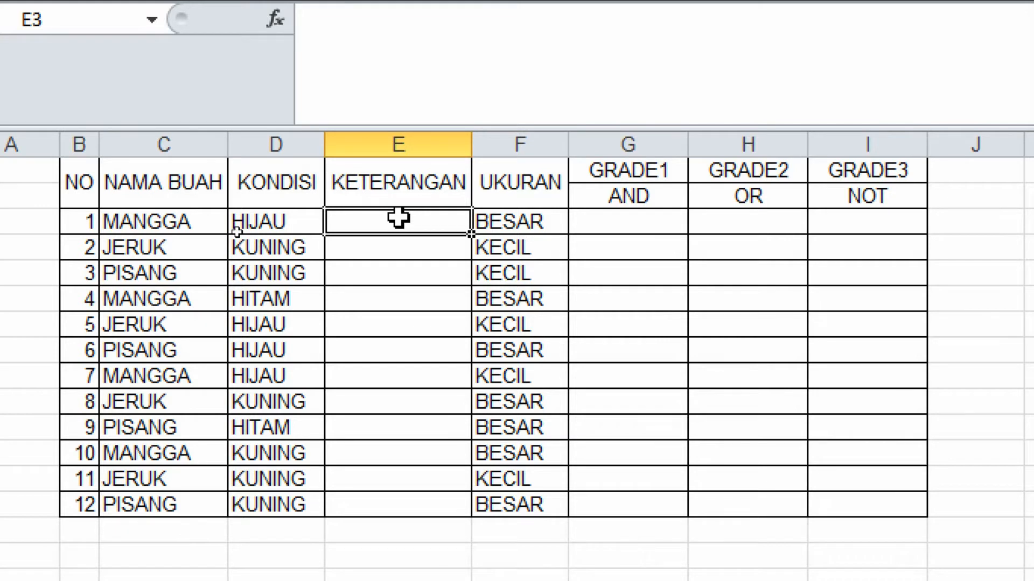
text(=IF)
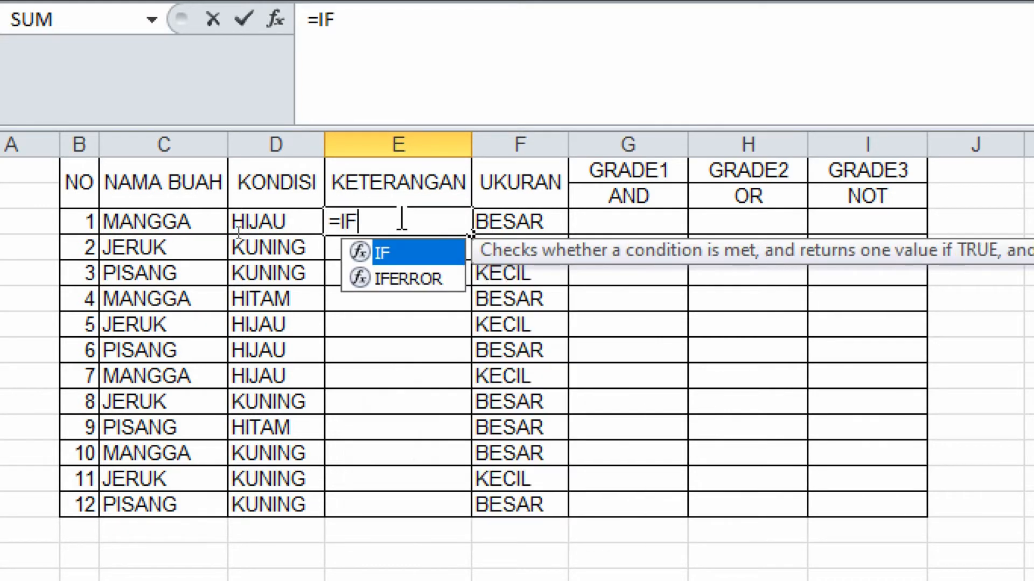
text(()
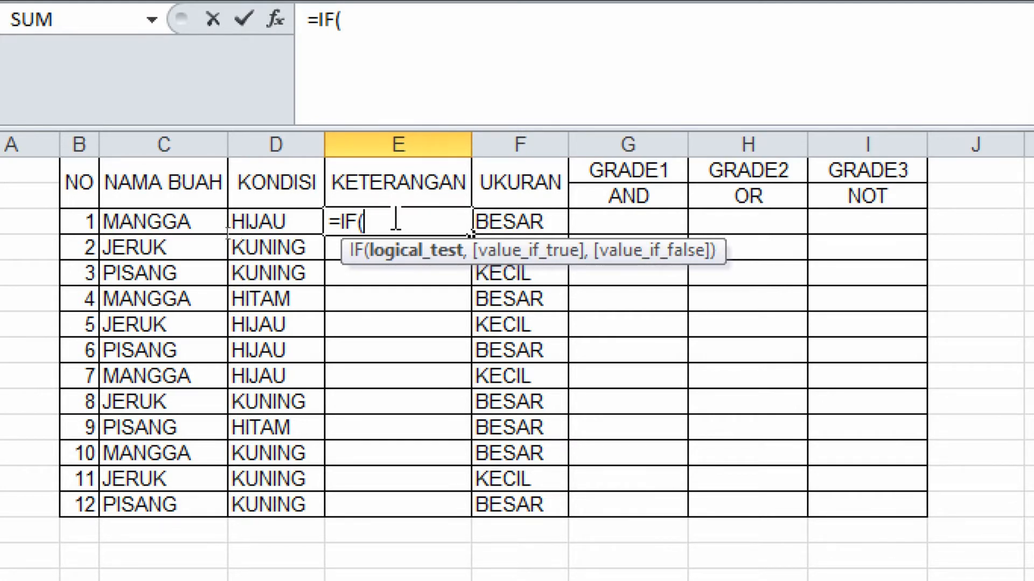
click(263, 221)
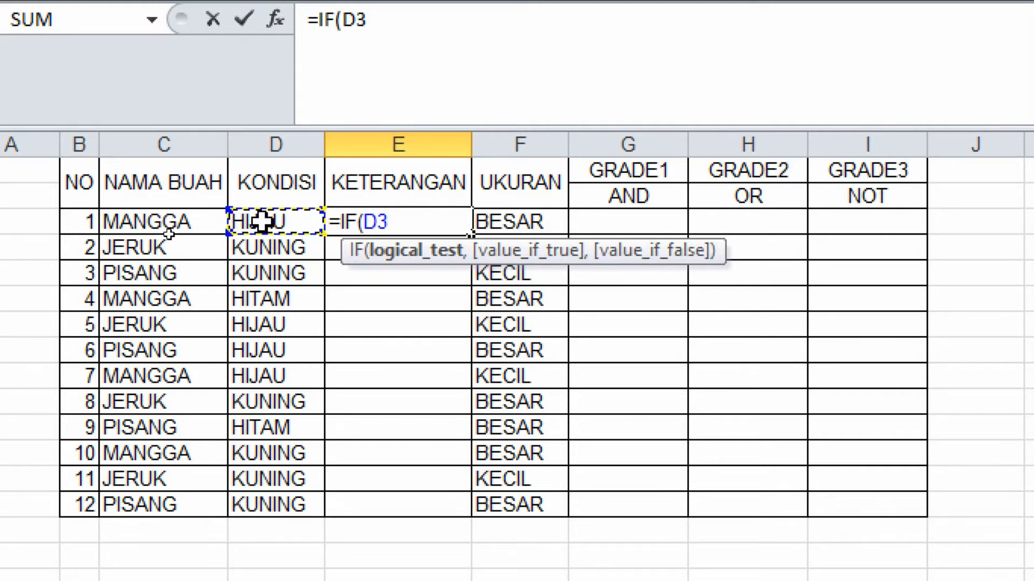
text(=)
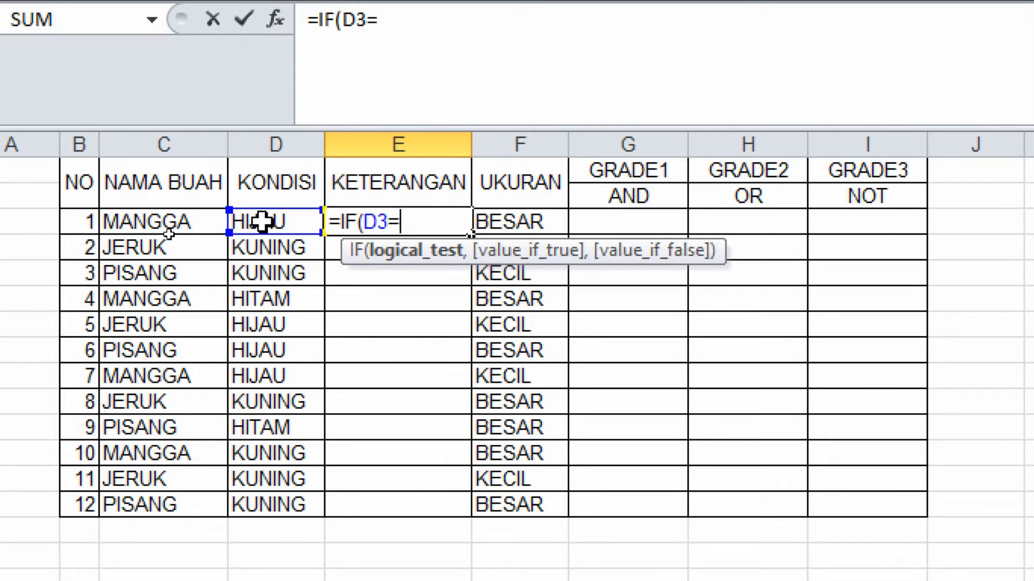
text("h)
key(BackSpace)
text(HIJAU")
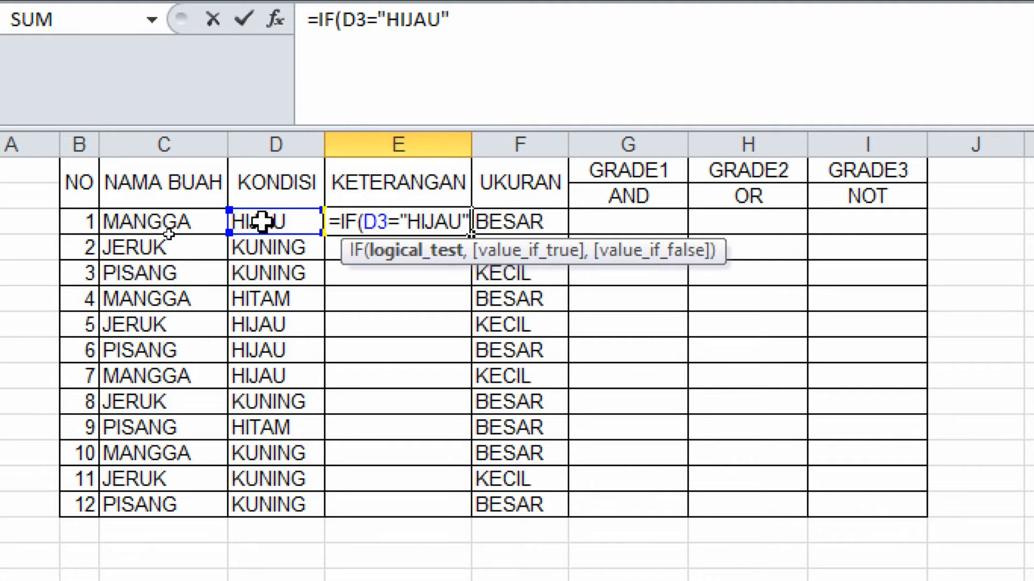
text(,)
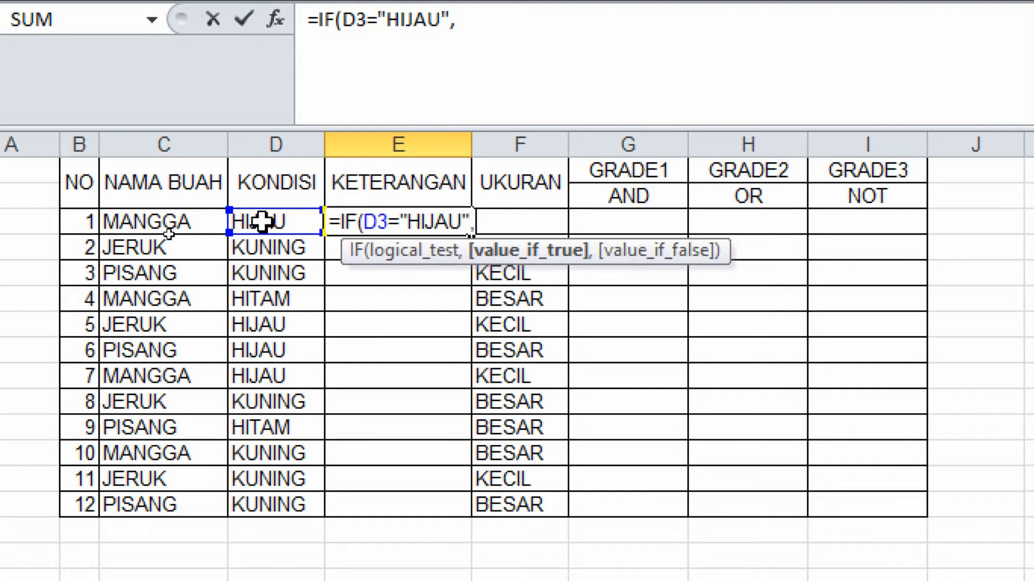
text(")
text(ME)
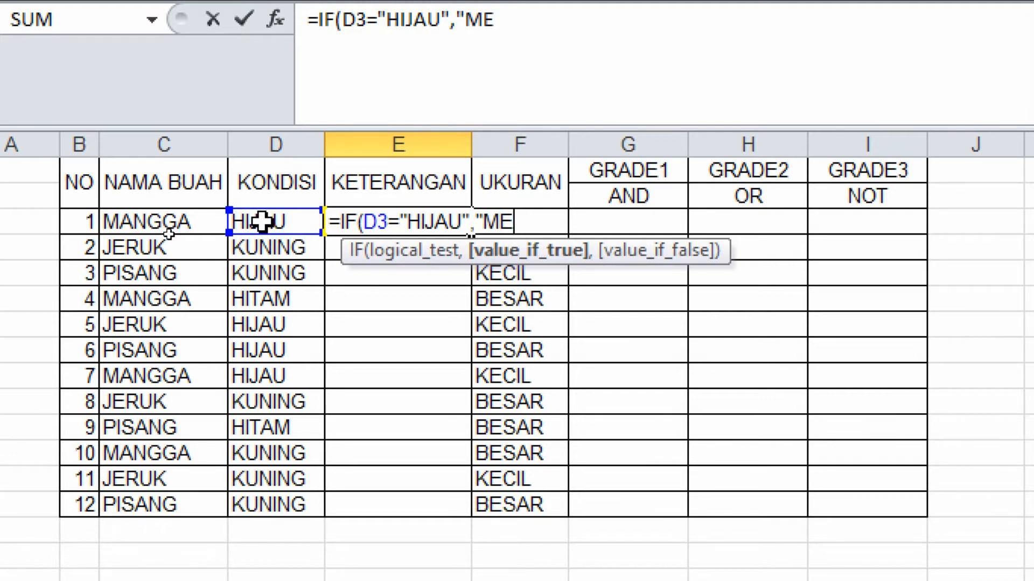
text(NTAH")
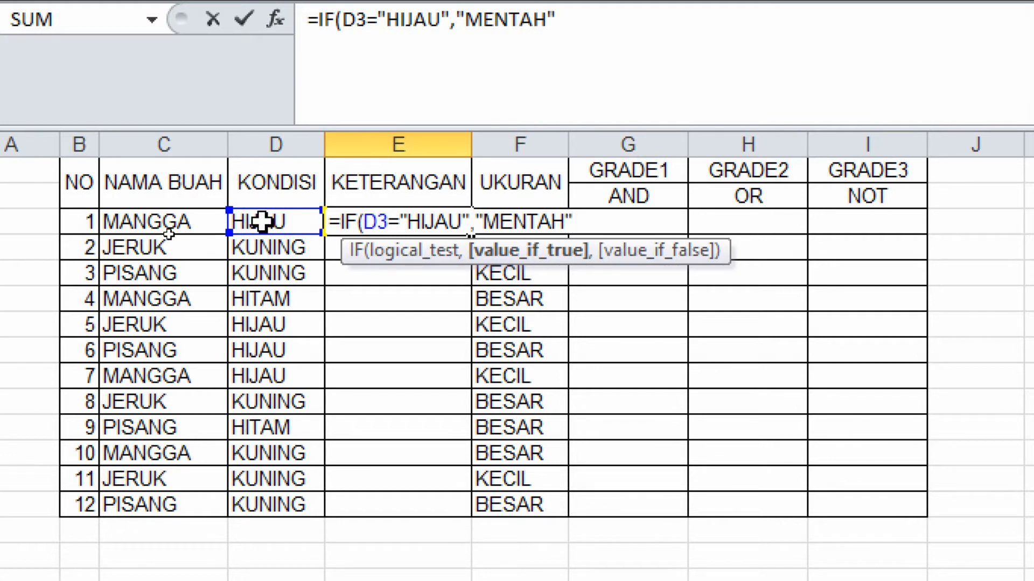
text(,)
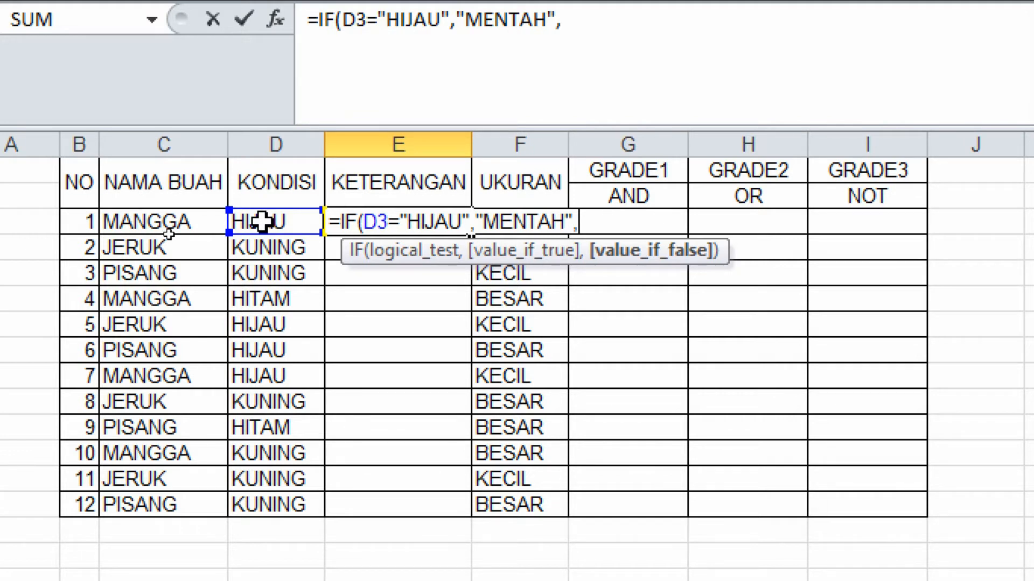
Nest a second IF in the false branch returning "MASAK" when D3 equals "KUNING".
text(IF)
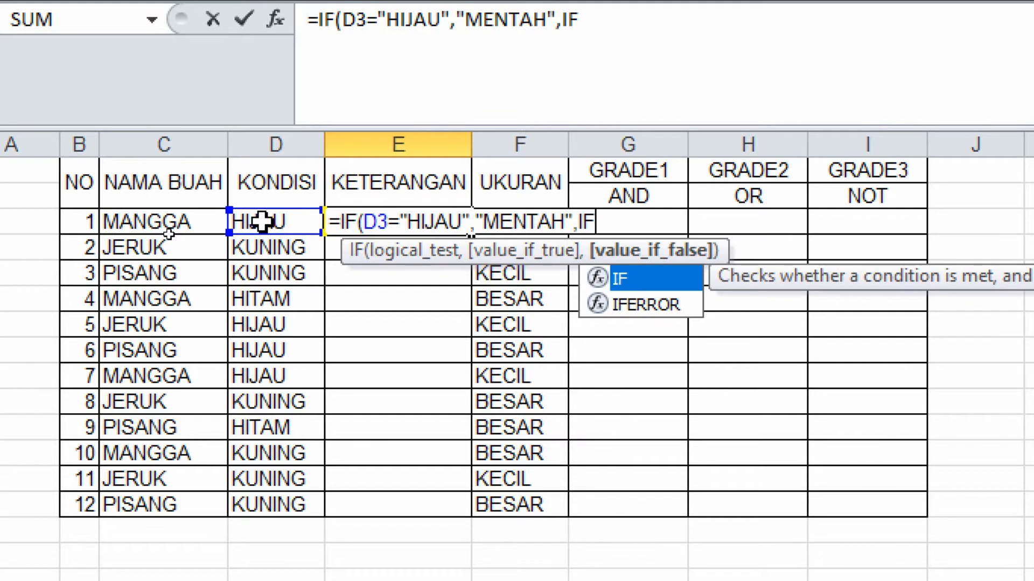
text(()
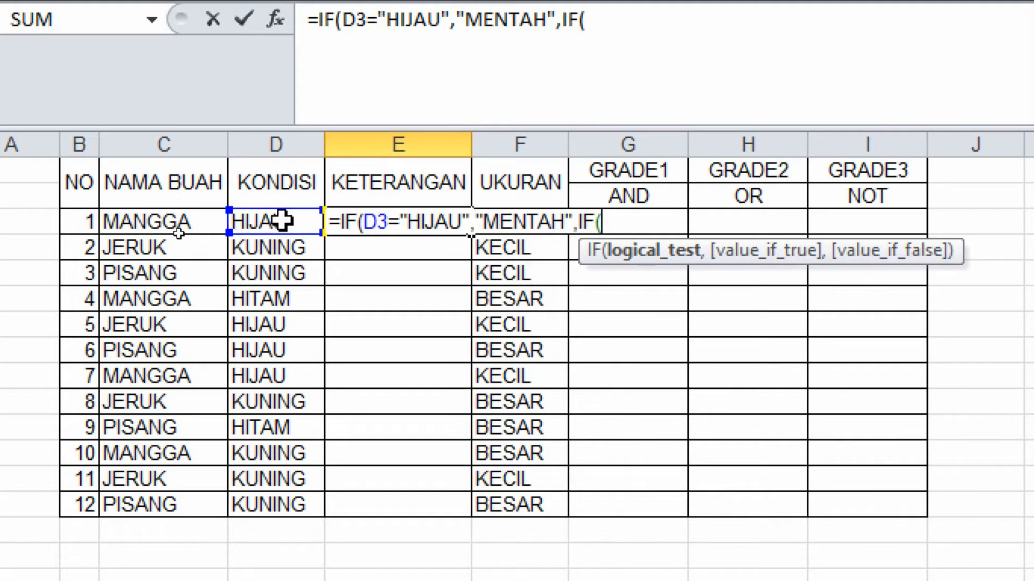
click(280, 220)
text(=")
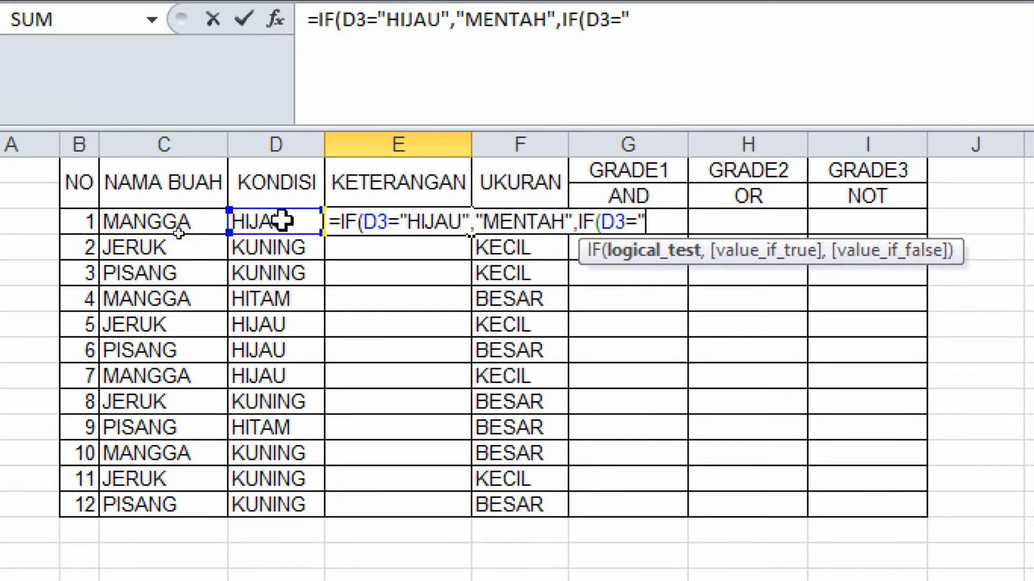
text(KUNI)
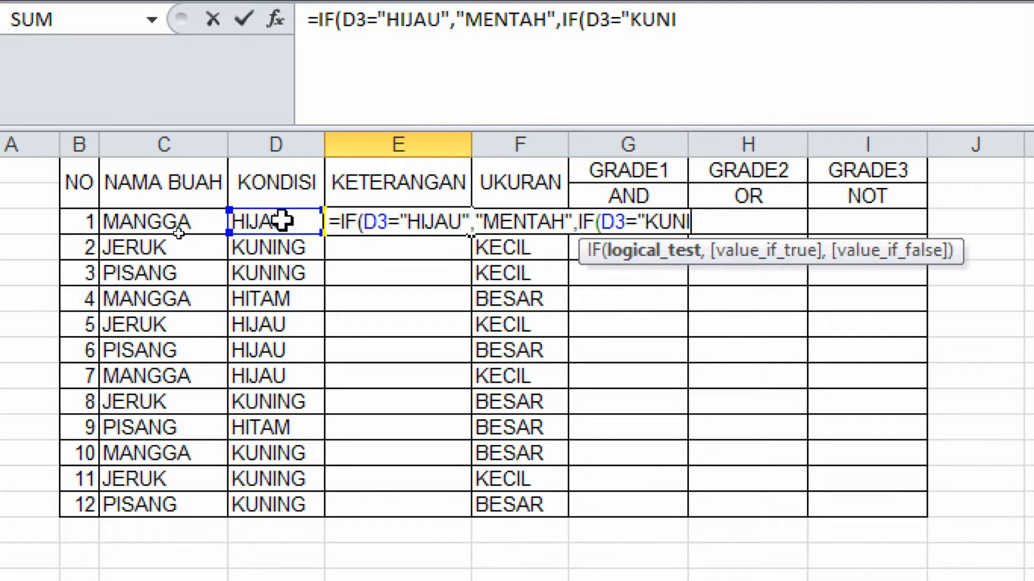
text(NG")
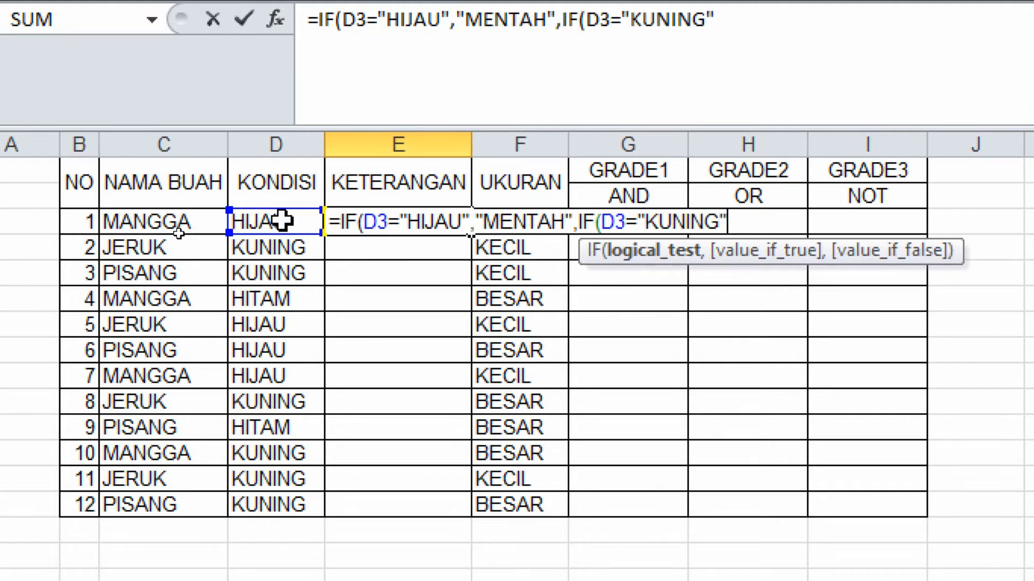
text(,")
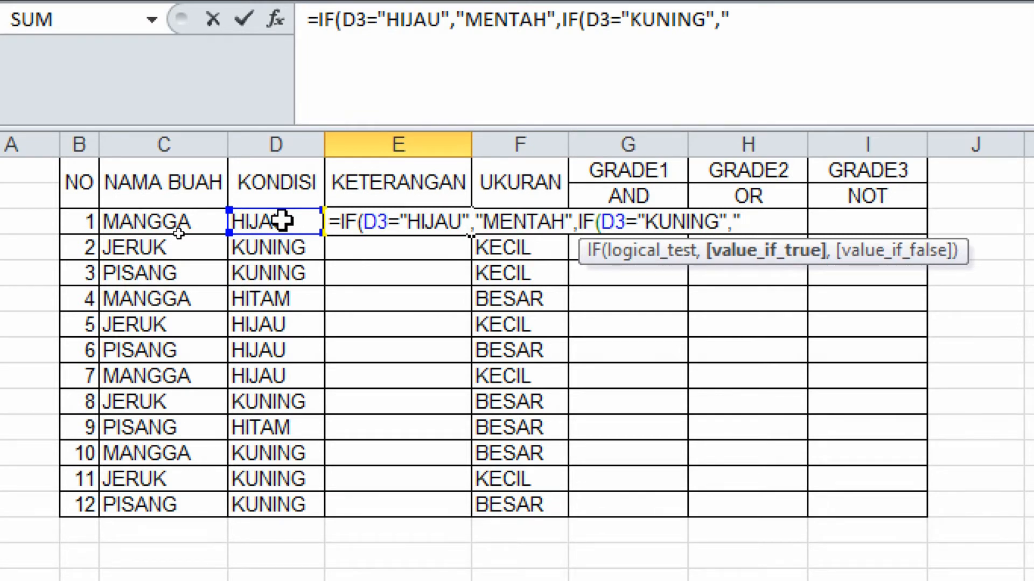
text(MASAK)
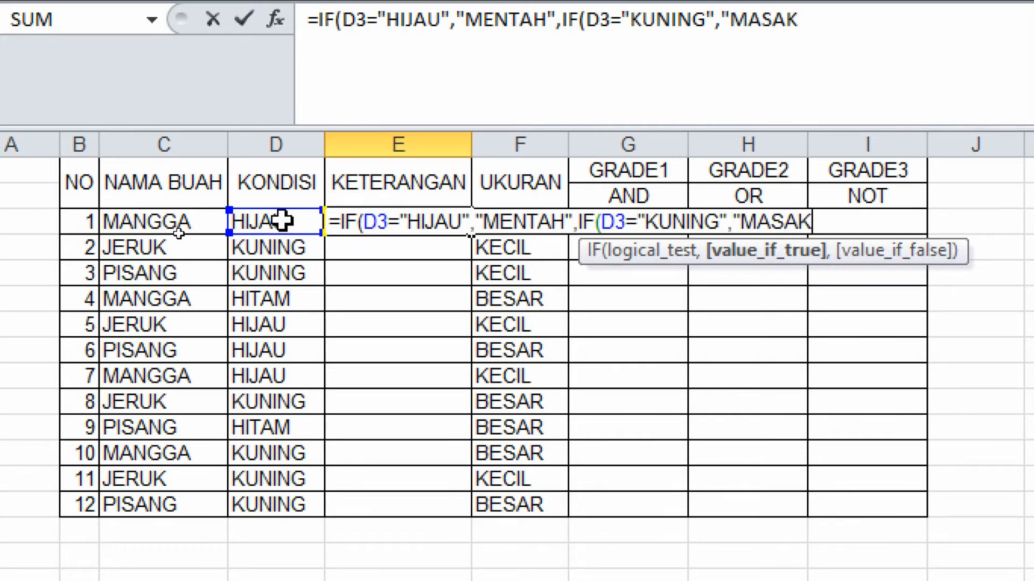
text(",)
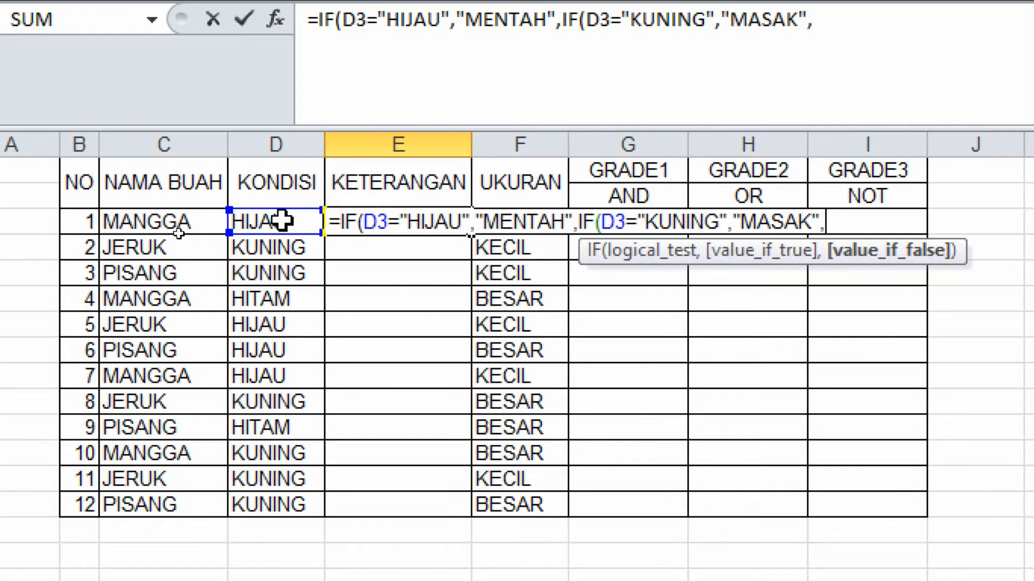
Add "BUSUK" as the final fallback, close both parentheses and enter the formula.
text(")
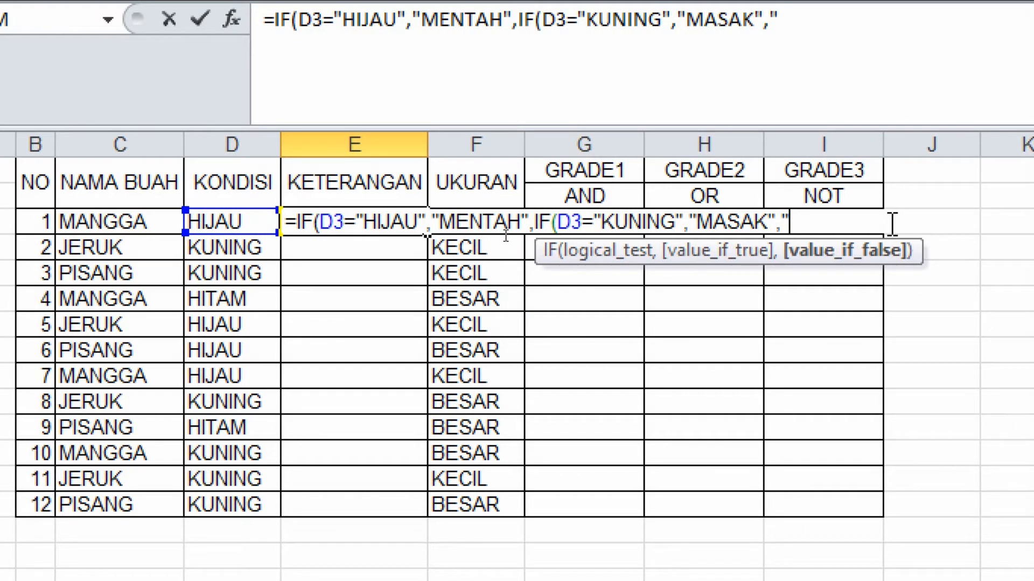
text(BUSU)
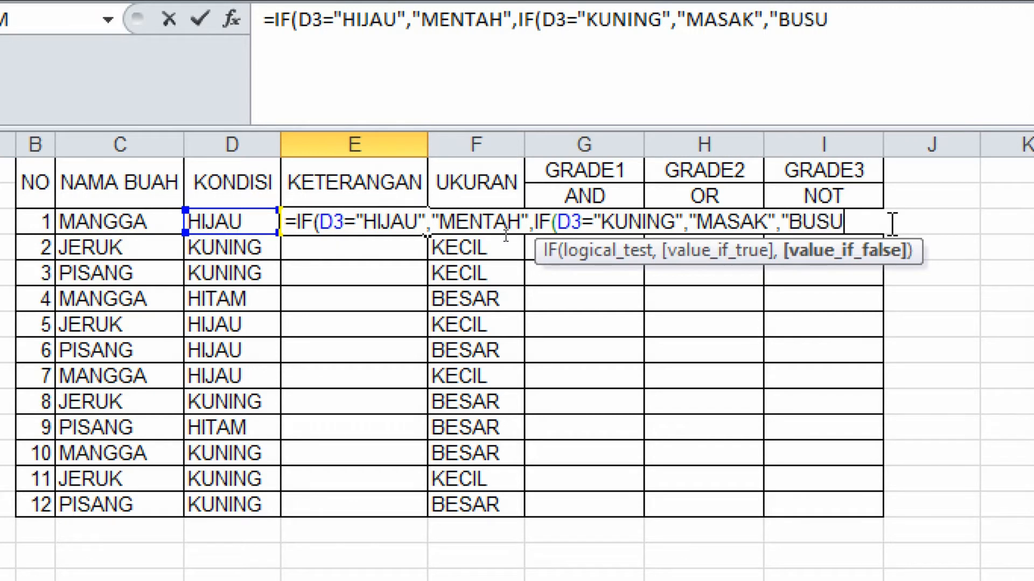
text(K")
text())
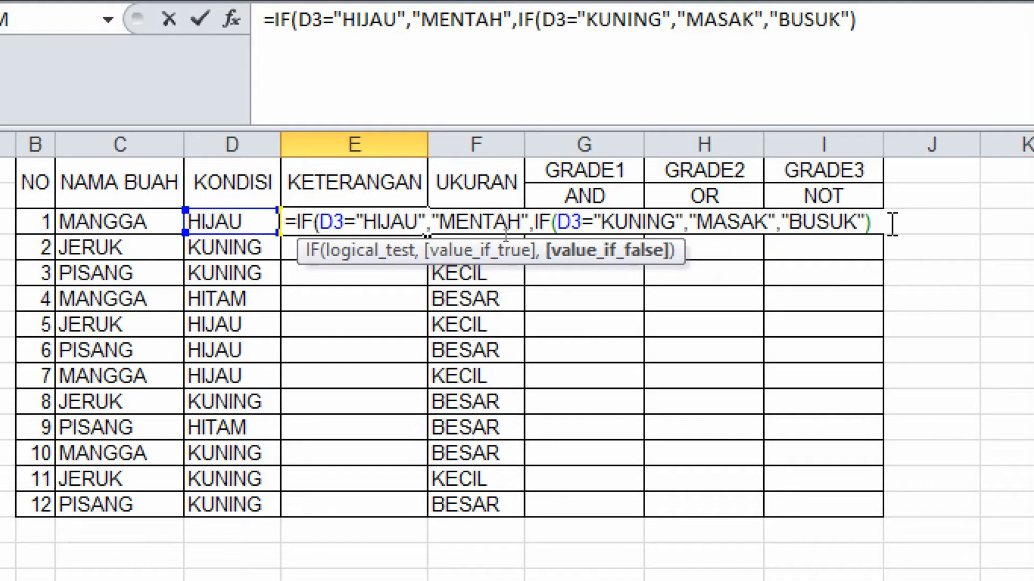
text())
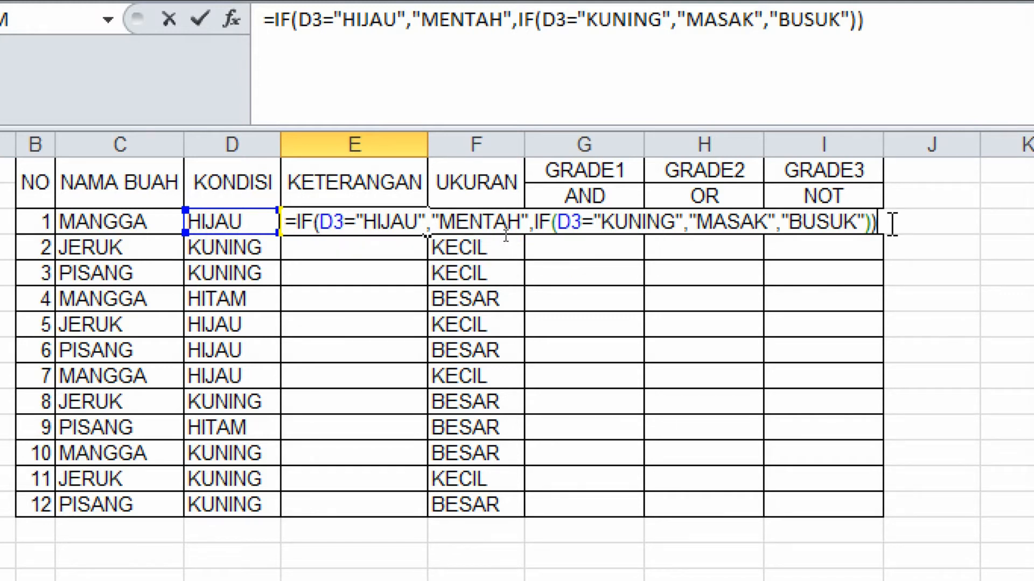
key(Return)
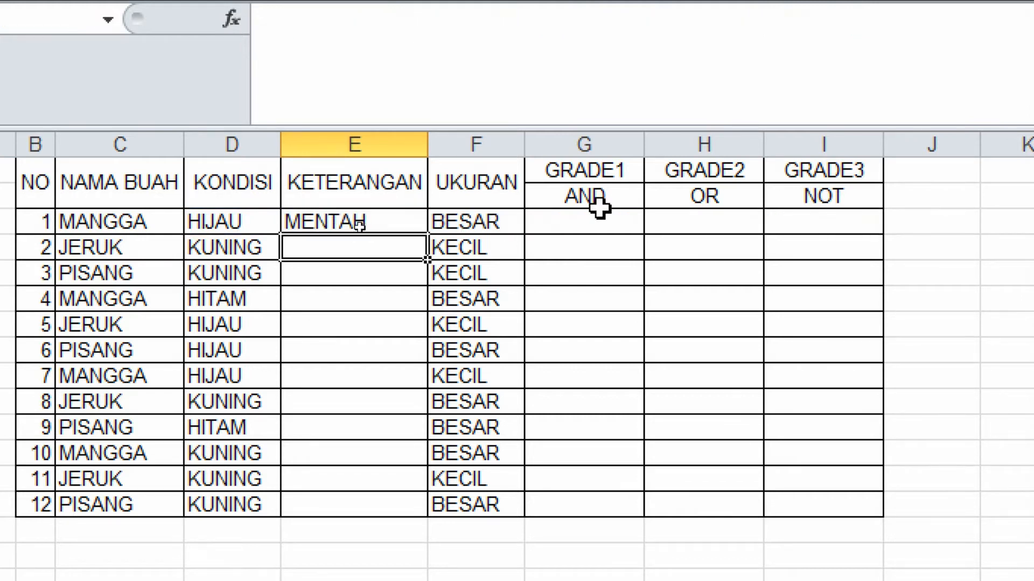
Fill the KETERANGAN nested IF formula from E3 down through E14.
click(237, 215)
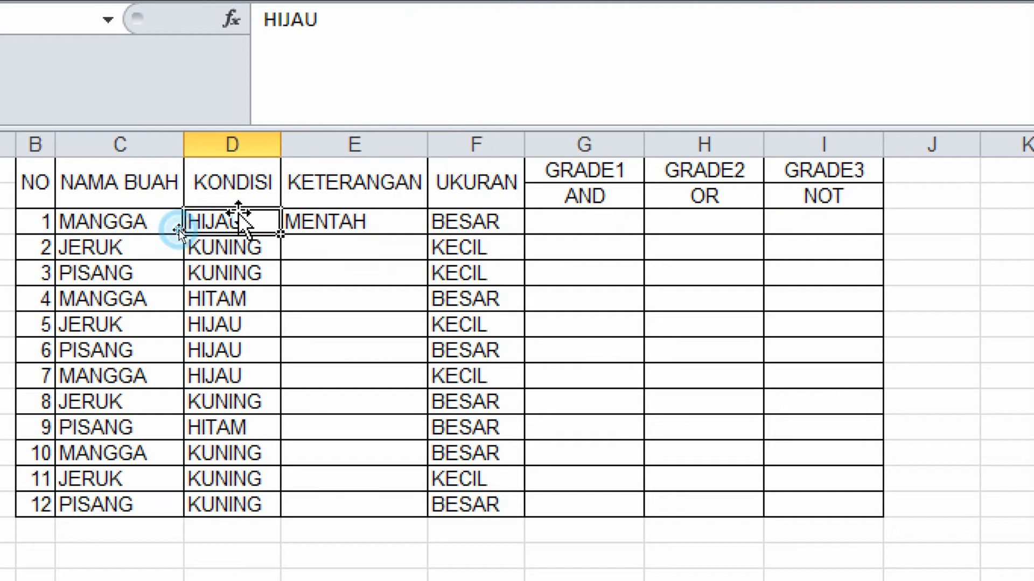
click(333, 225)
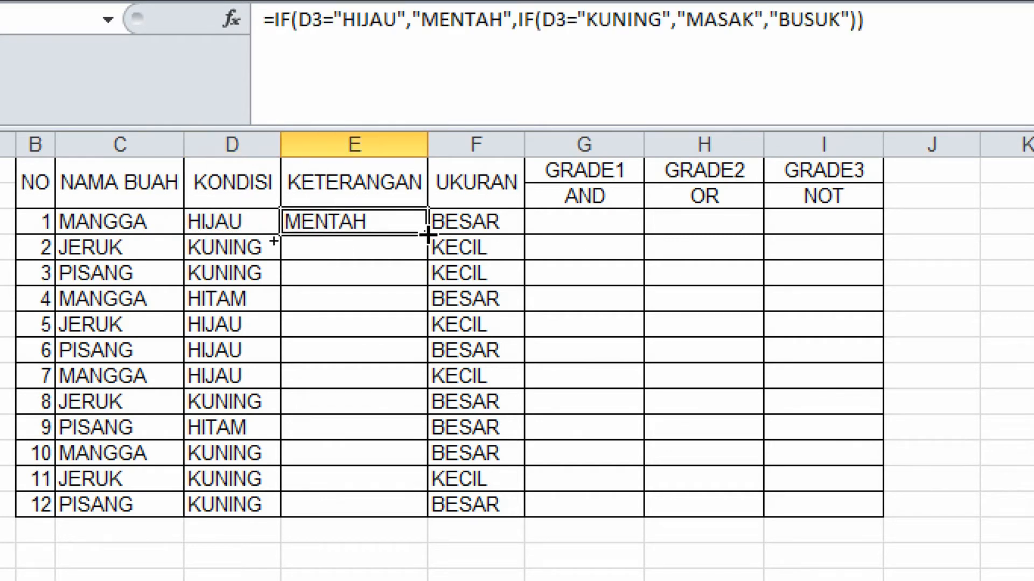
drag(426, 234, 409, 504)
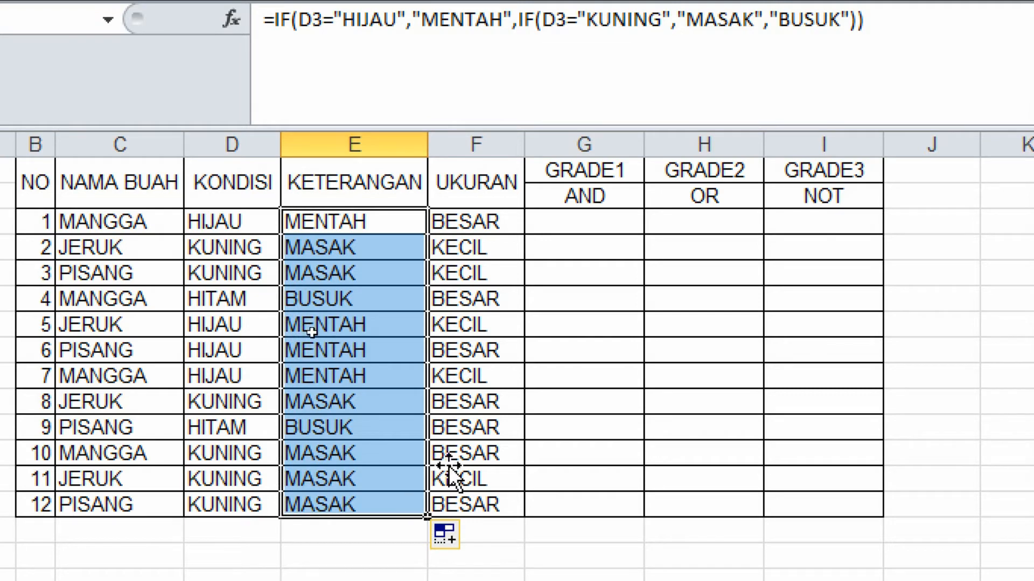
Change the KONDISI of fruit 7 (D9) to BELANG and check its KETERANGAN result.
click(381, 299)
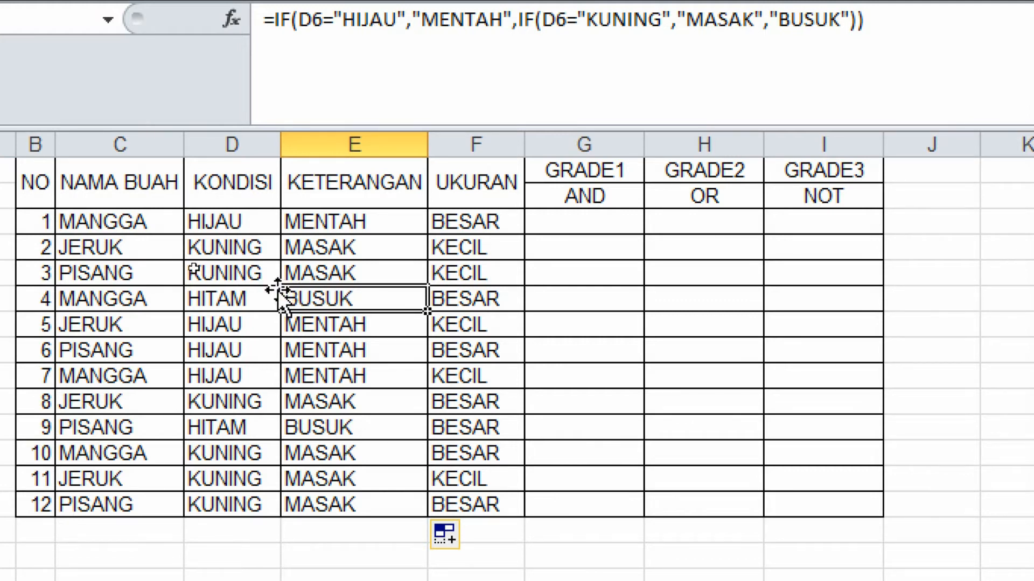
click(239, 299)
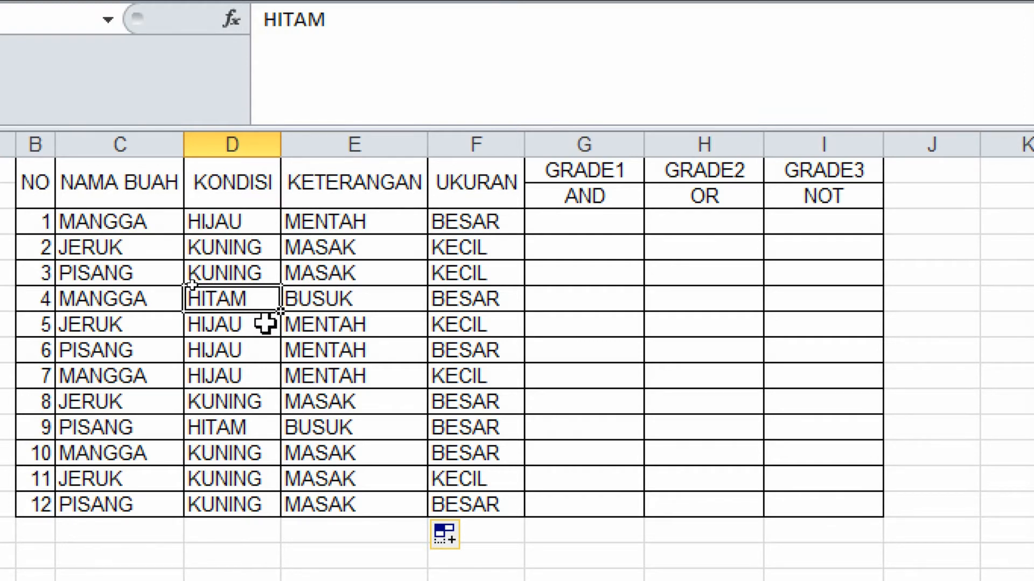
click(241, 370)
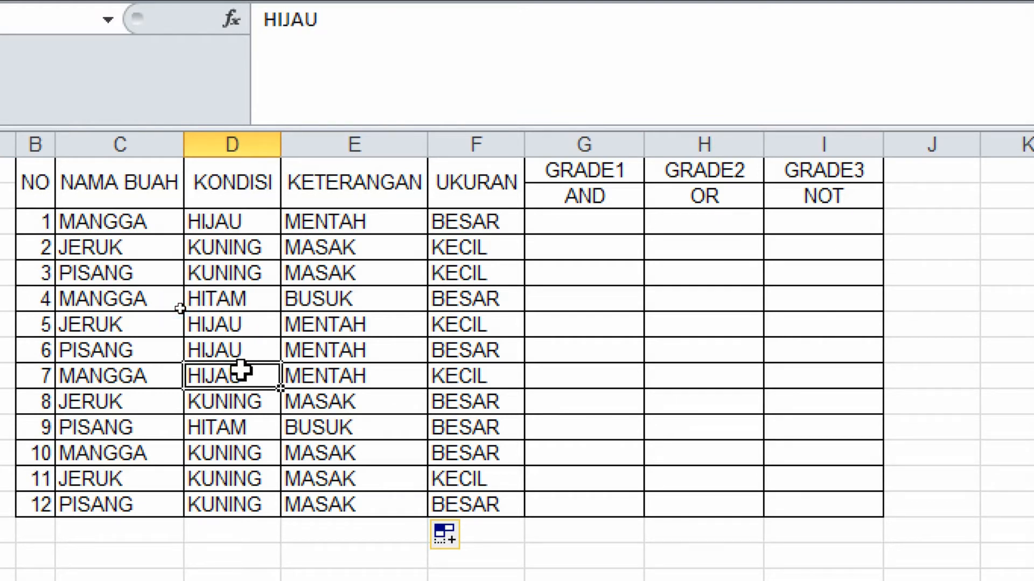
text(BELANG)
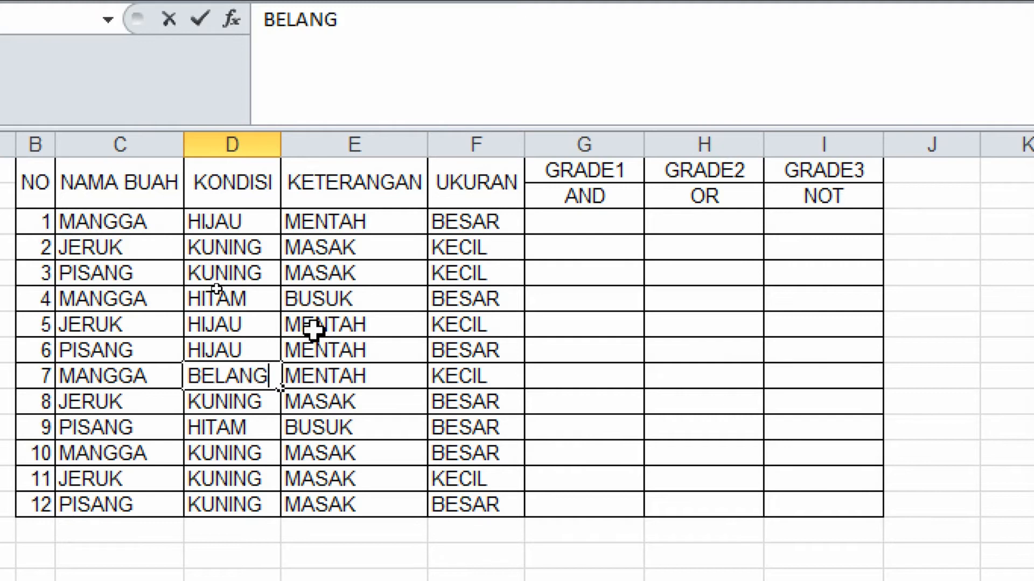
key(Return)
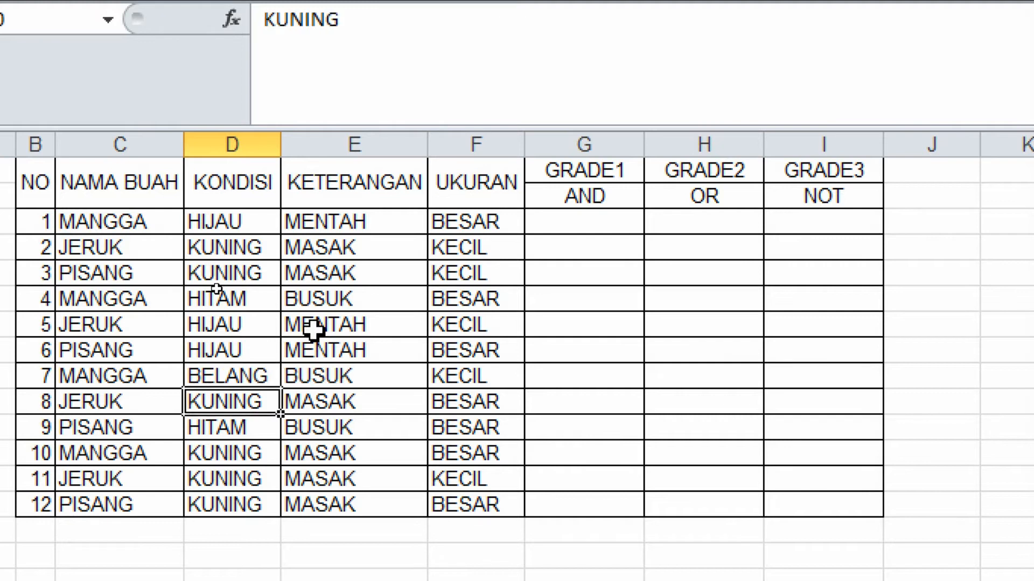
click(367, 372)
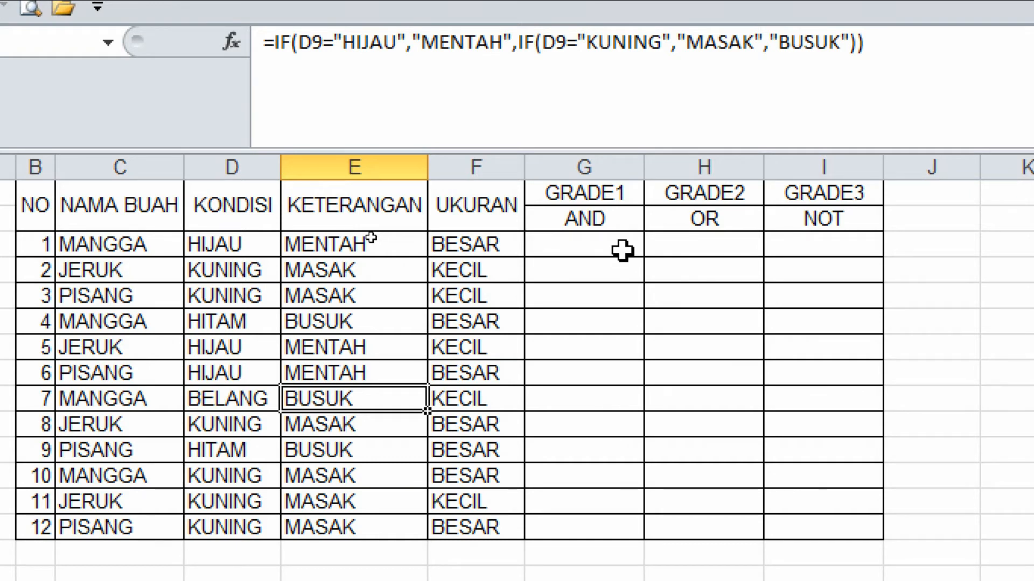
Examine the GRADE1 AND, GRADE2 OR and GRADE3 NOT cells alongside the KONDISI and UKURAN columns.
click(610, 220)
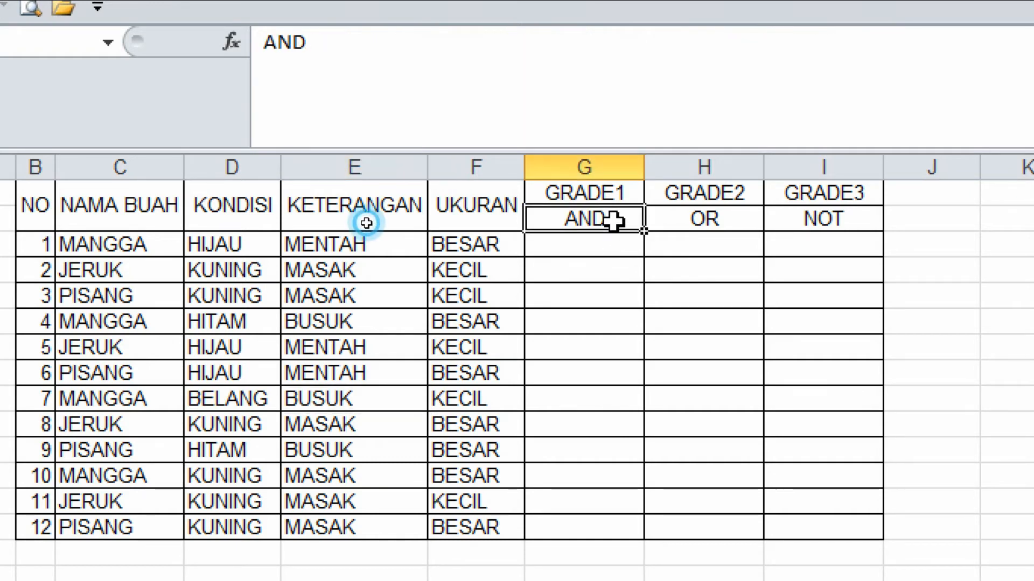
click(677, 221)
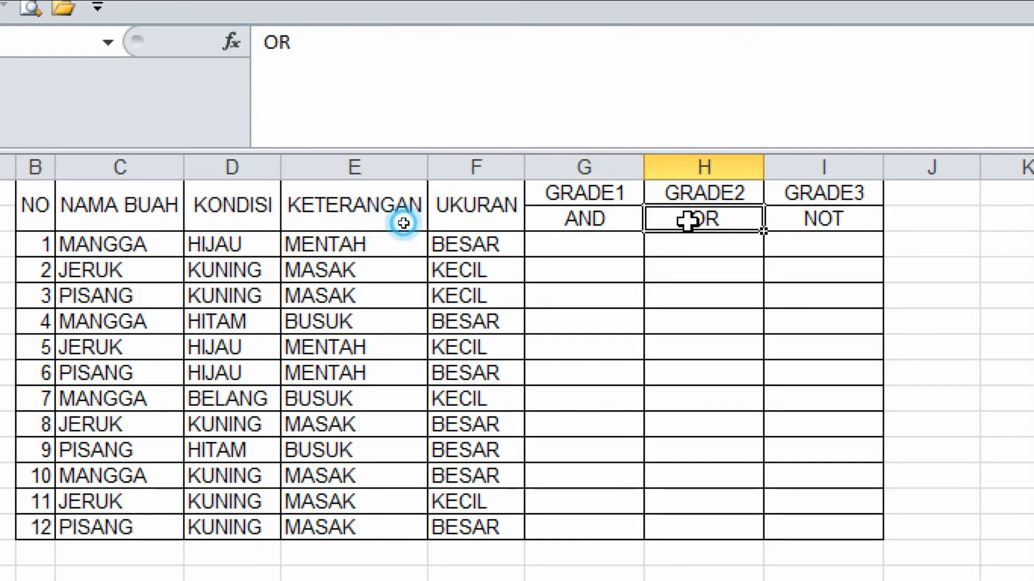
click(812, 218)
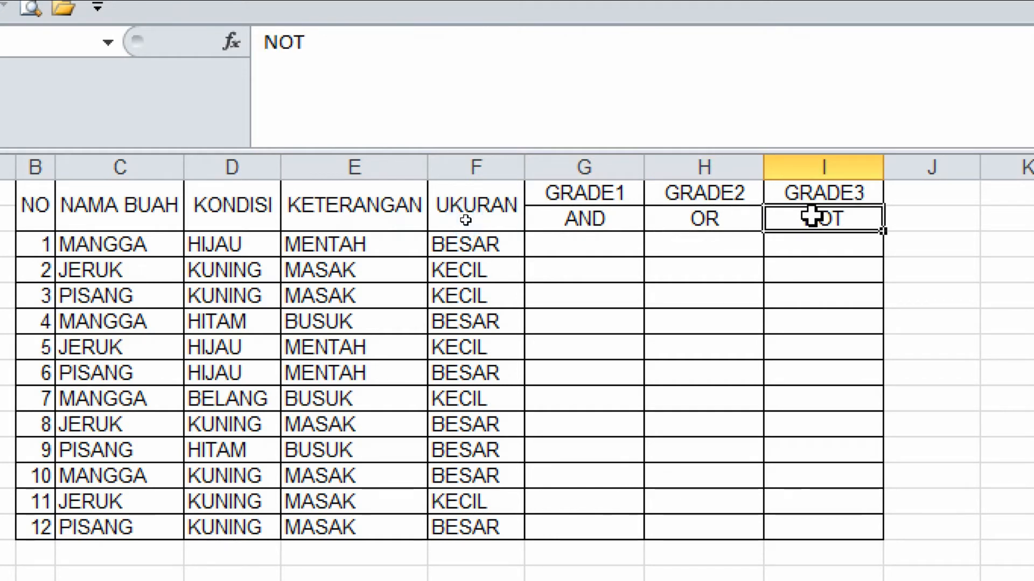
click(573, 251)
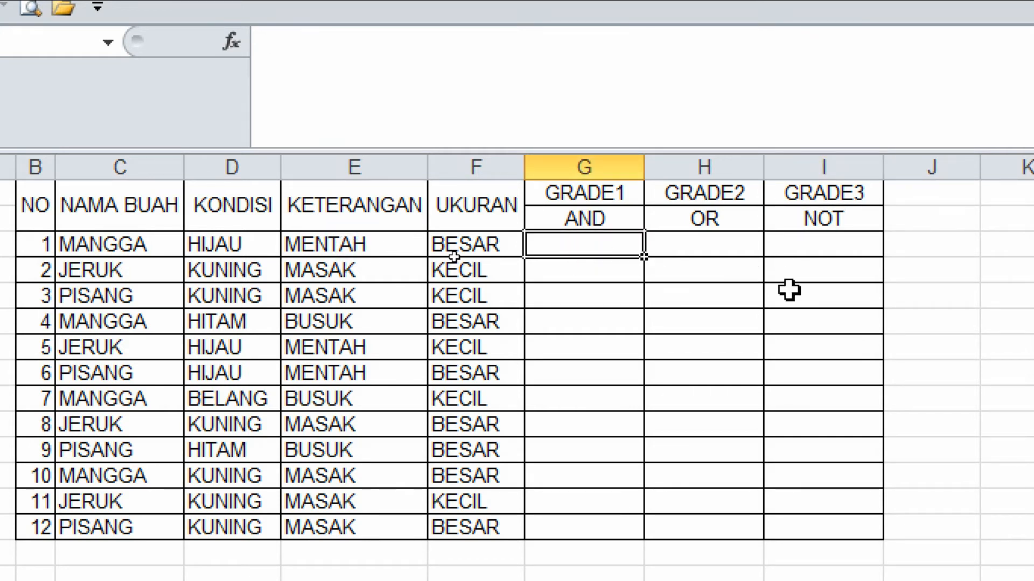
click(709, 245)
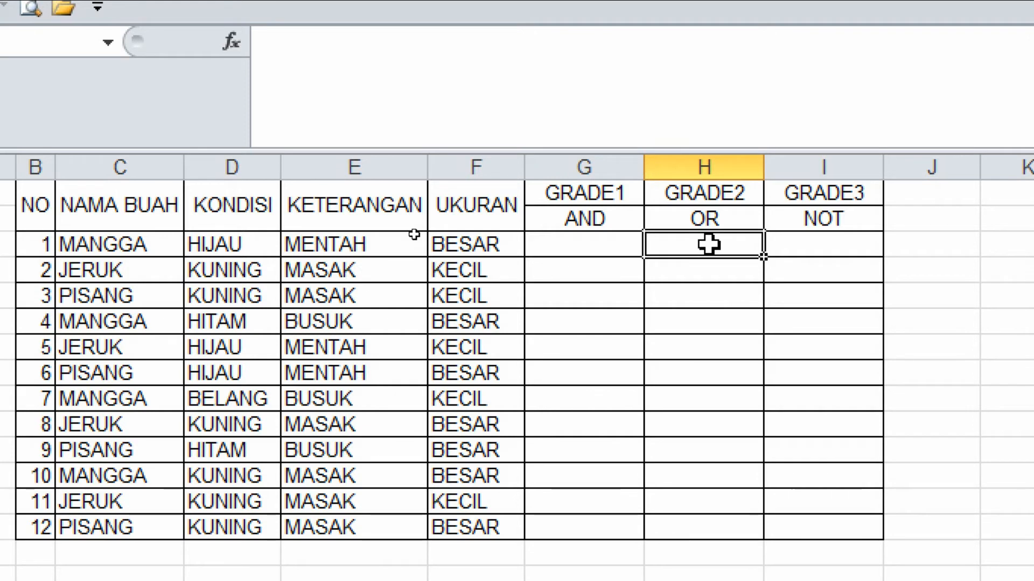
click(807, 247)
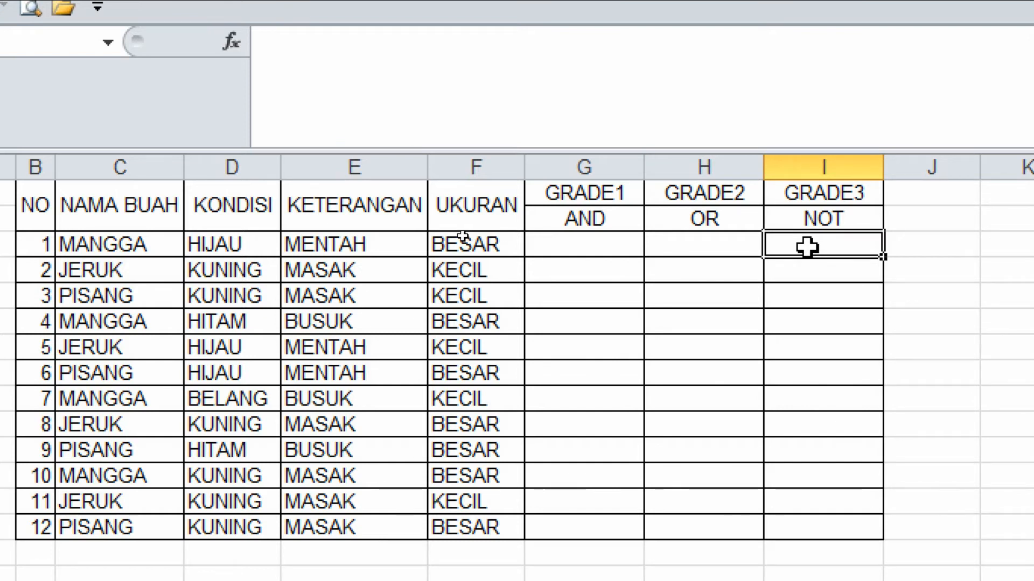
click(596, 249)
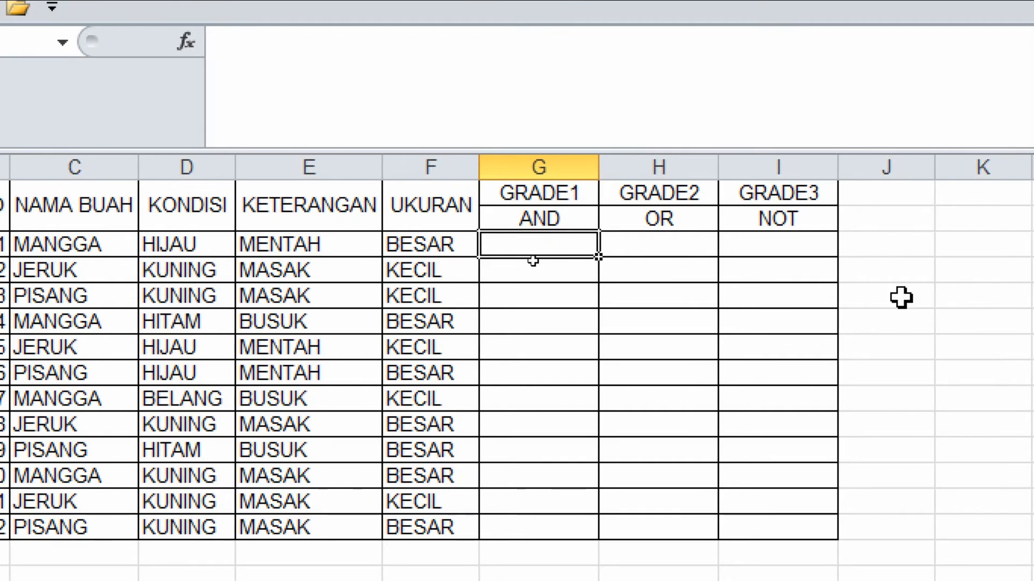
click(185, 245)
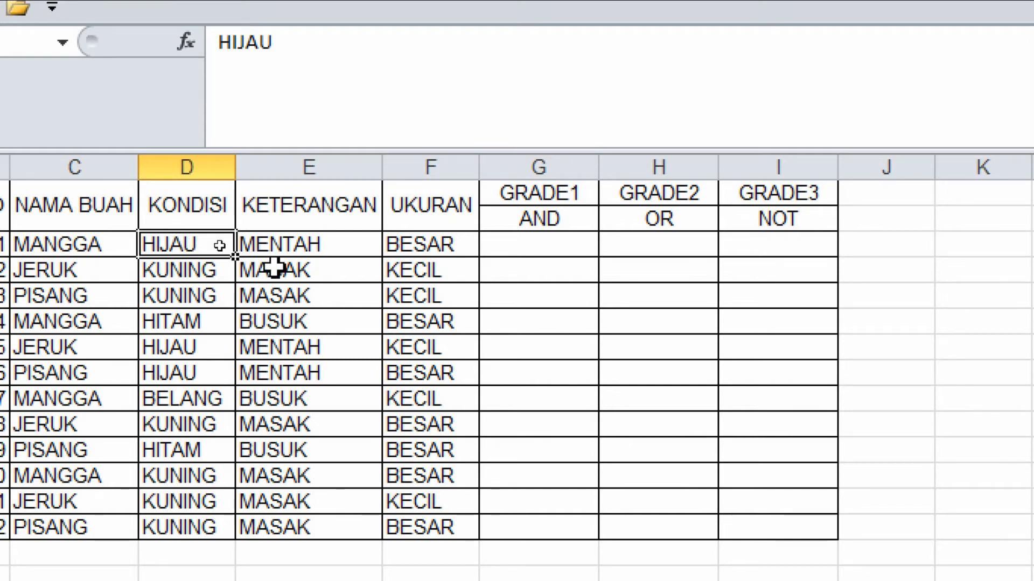
click(404, 243)
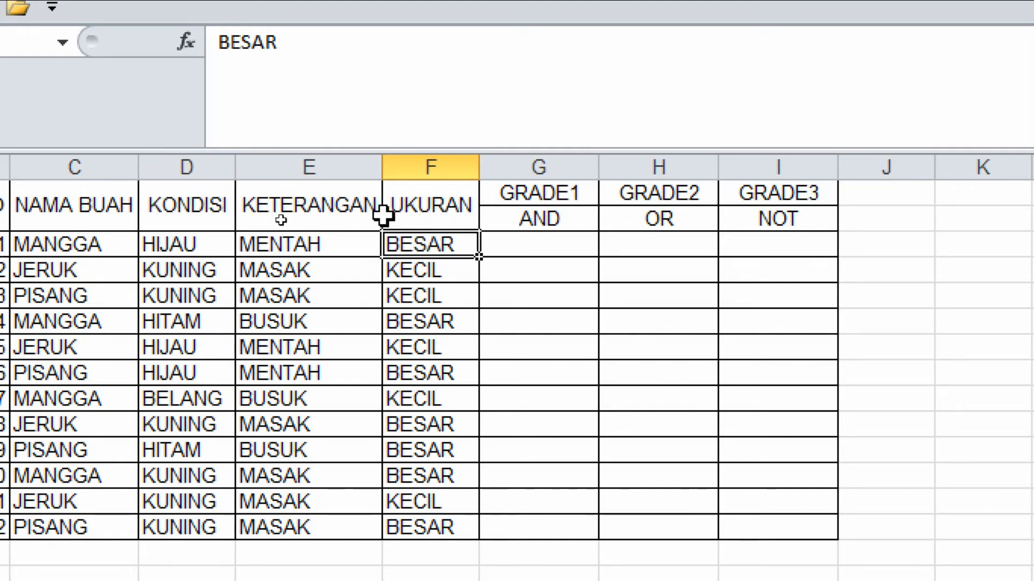
click(406, 212)
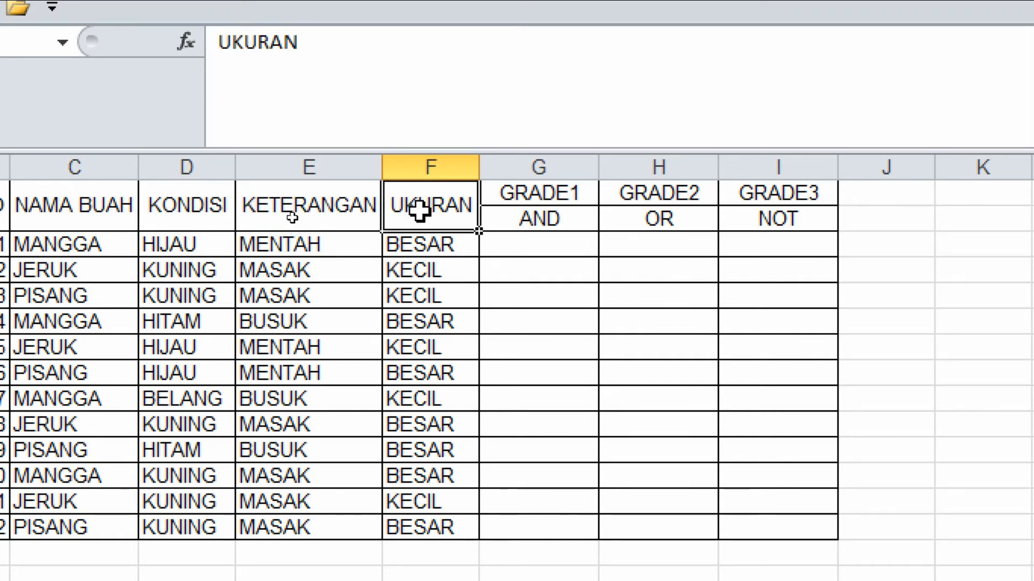
Rename the KONDISI column header to WARNA.
click(173, 210)
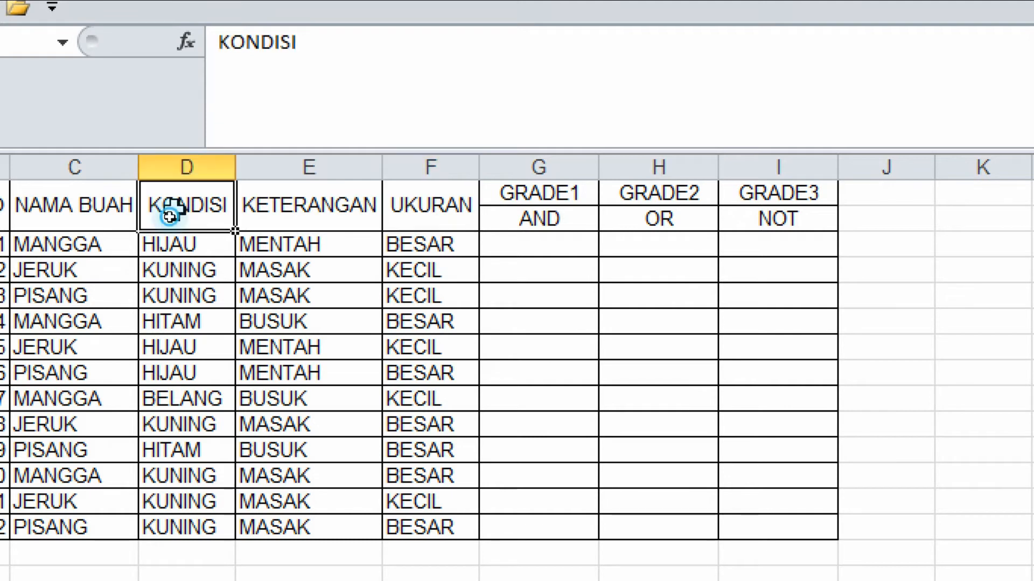
text(WARNA)
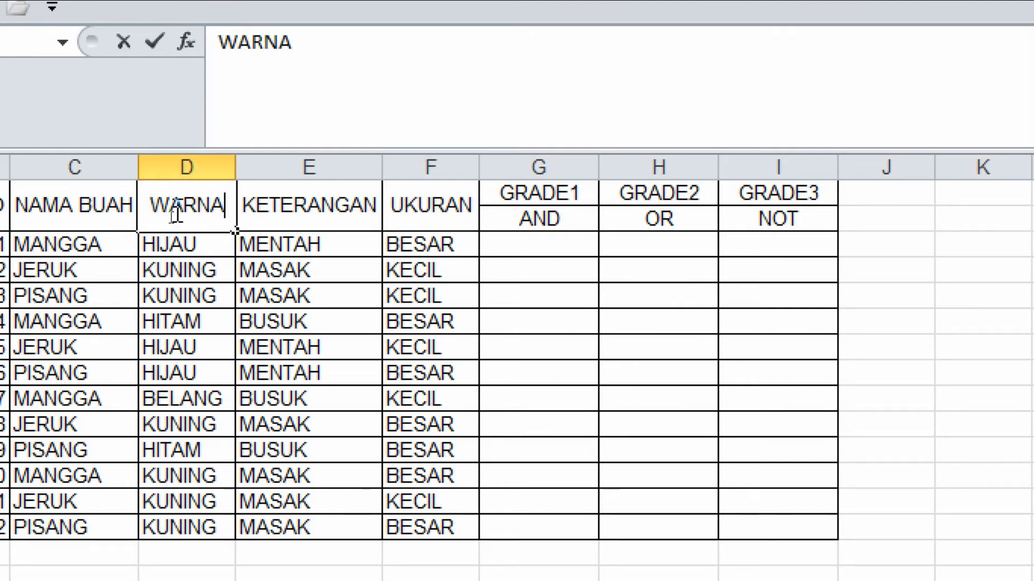
key(ctrl+Return)
key(Return)
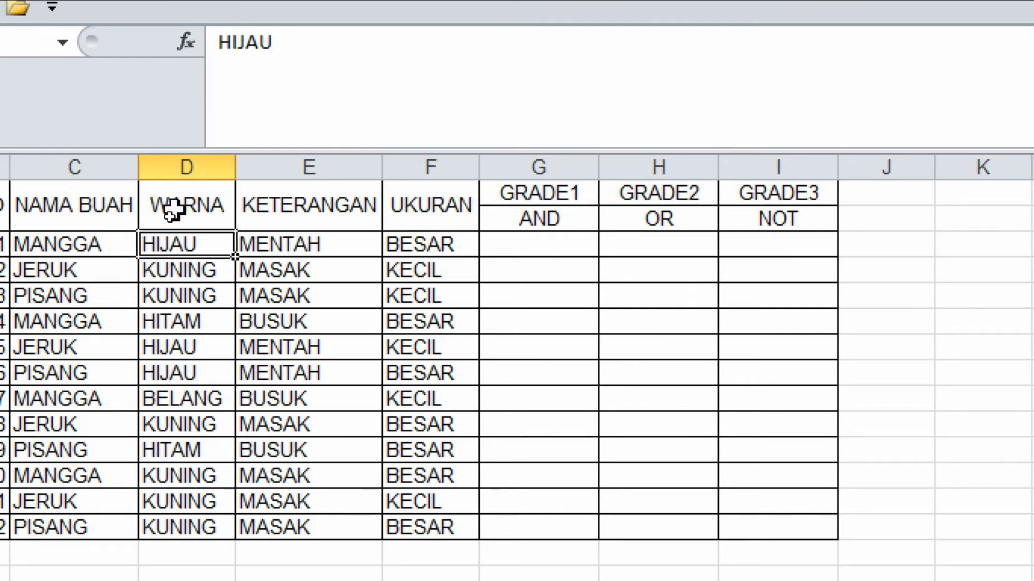
Start an IF formula in G3 with a nested AND whose first condition tests whether D3 equals "KUNING".
click(180, 236)
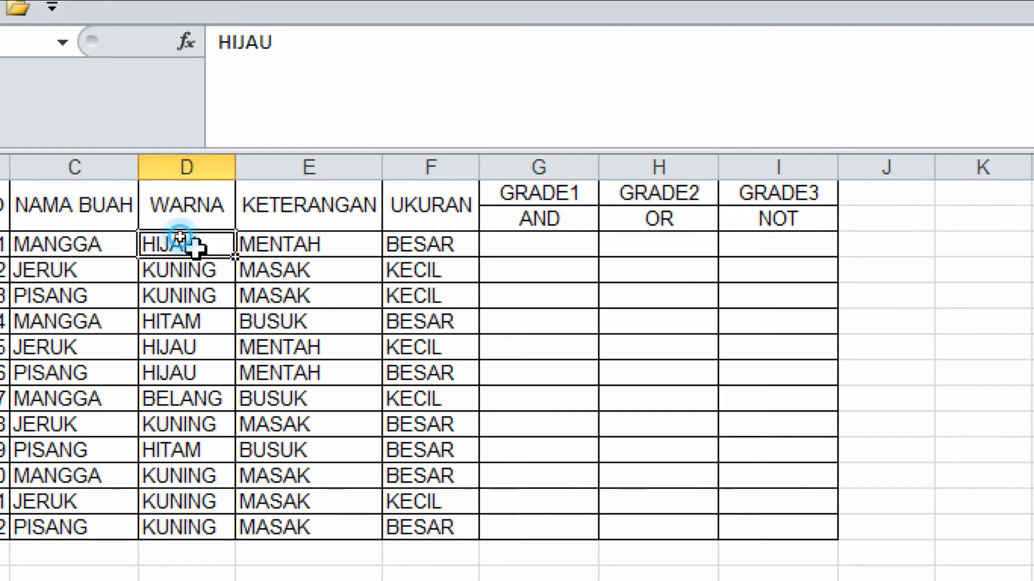
click(421, 246)
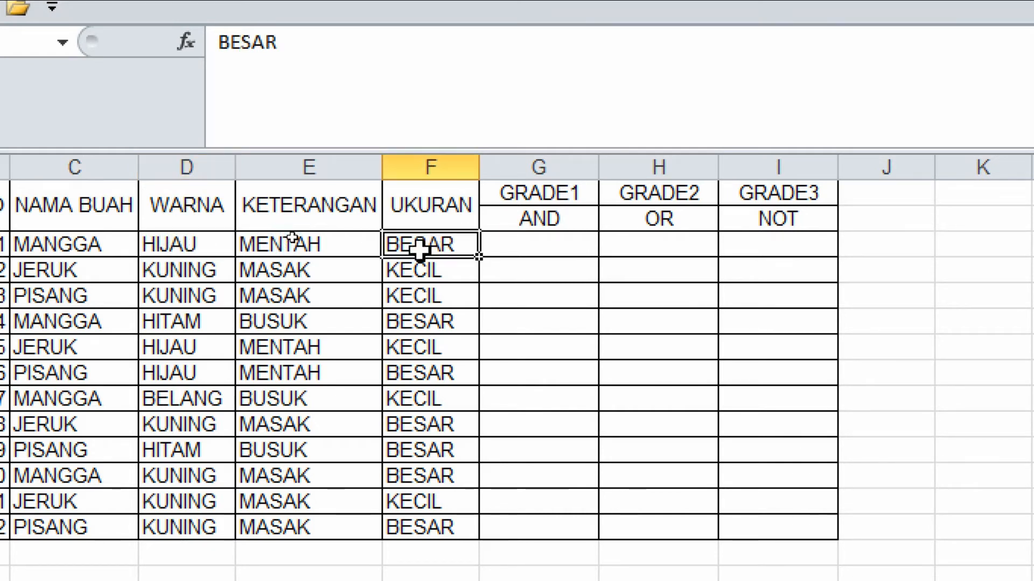
click(190, 219)
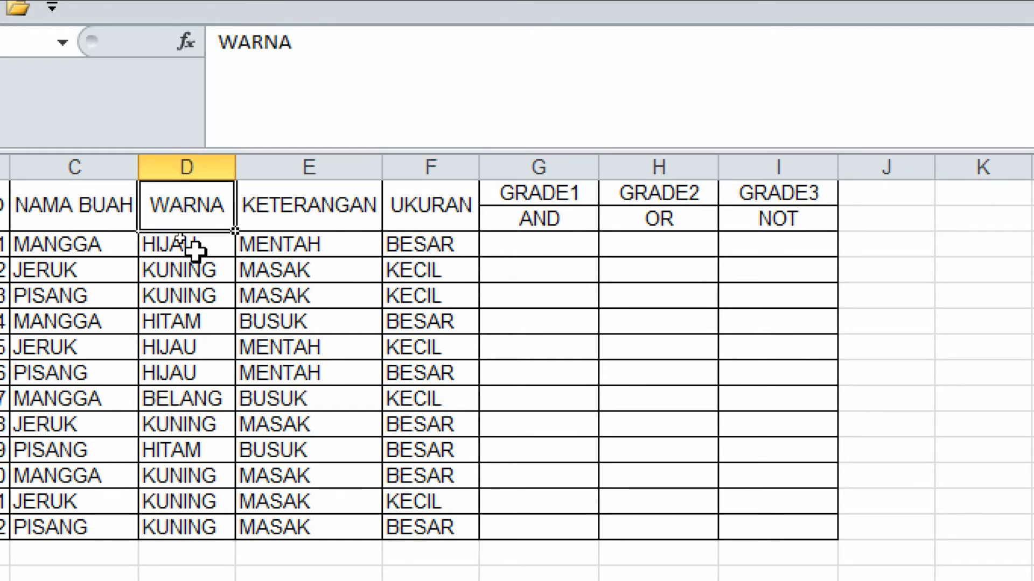
click(199, 270)
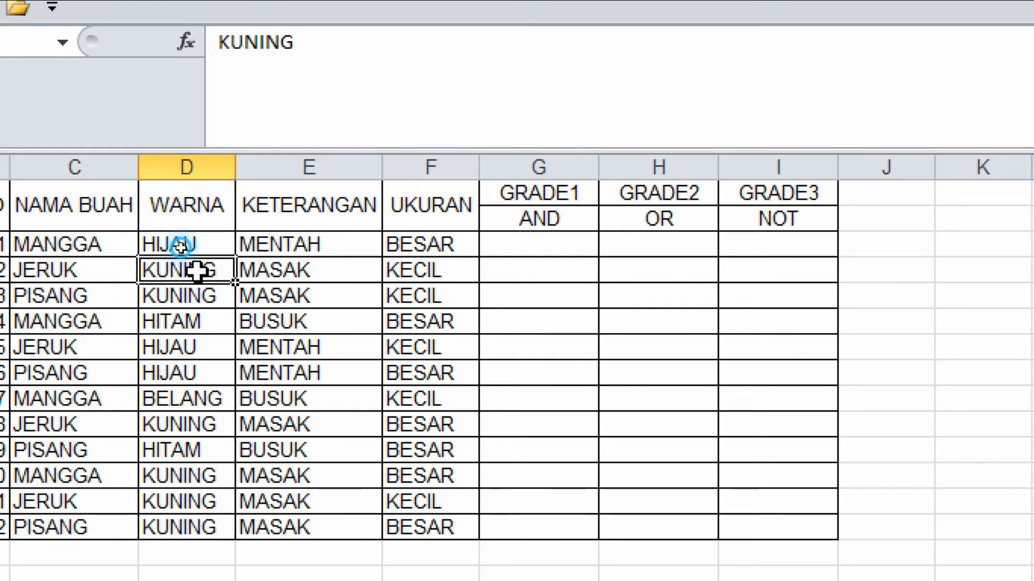
click(440, 243)
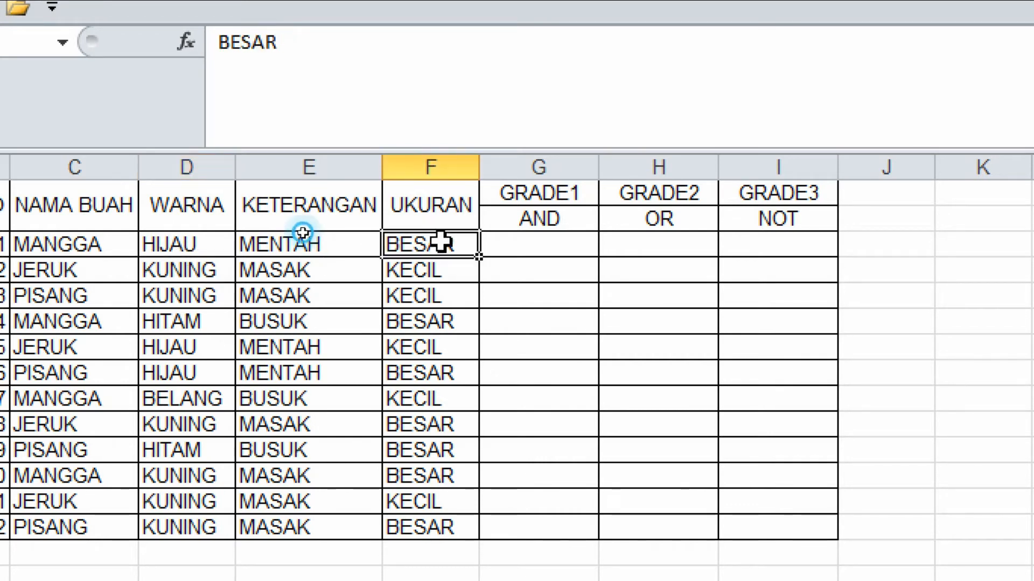
click(526, 242)
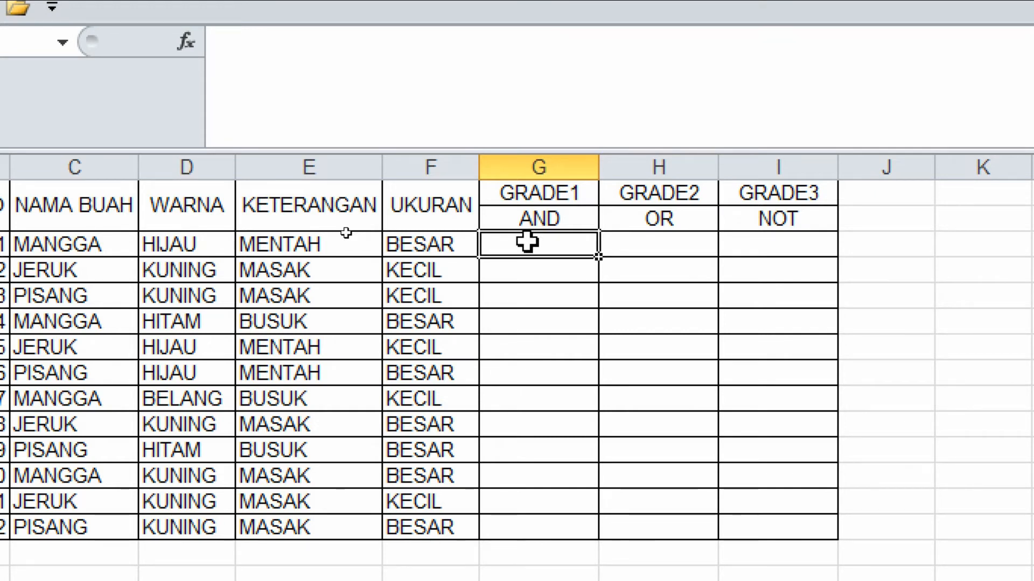
text(=AND()
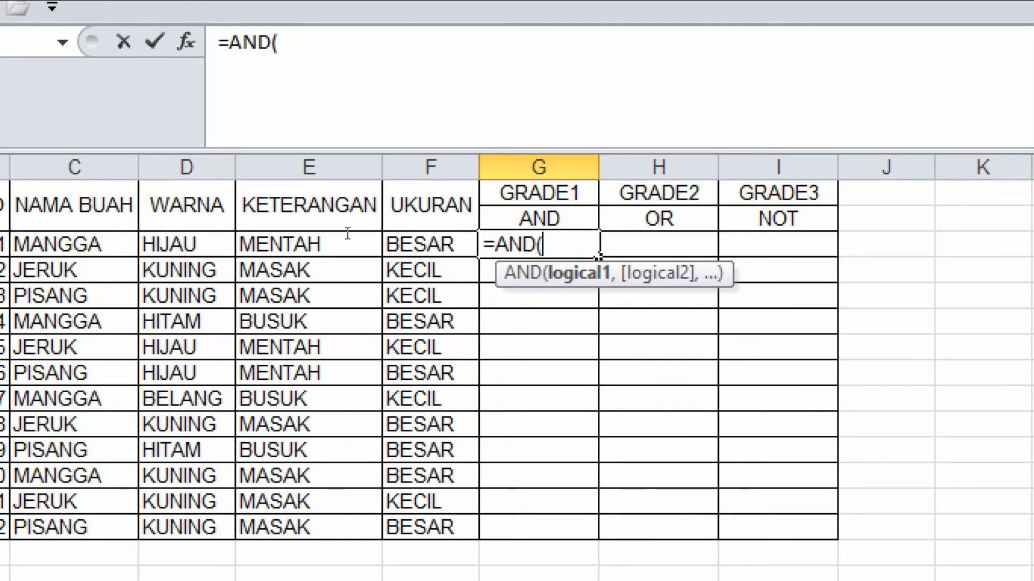
key(BackSpace)
key(BackSpace)
key(BackSpace)
key(BackSpace)
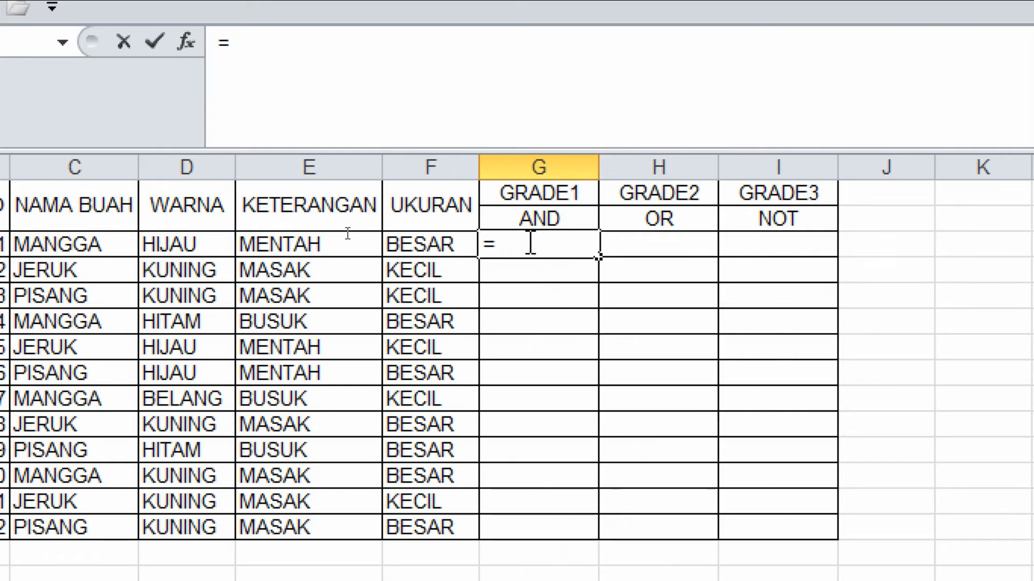
text(IF)
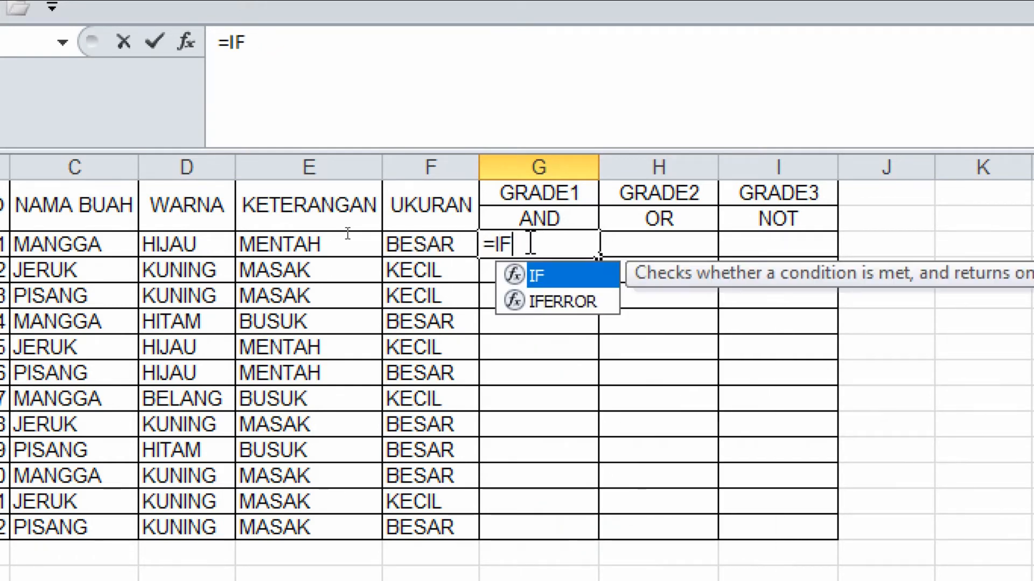
text(()
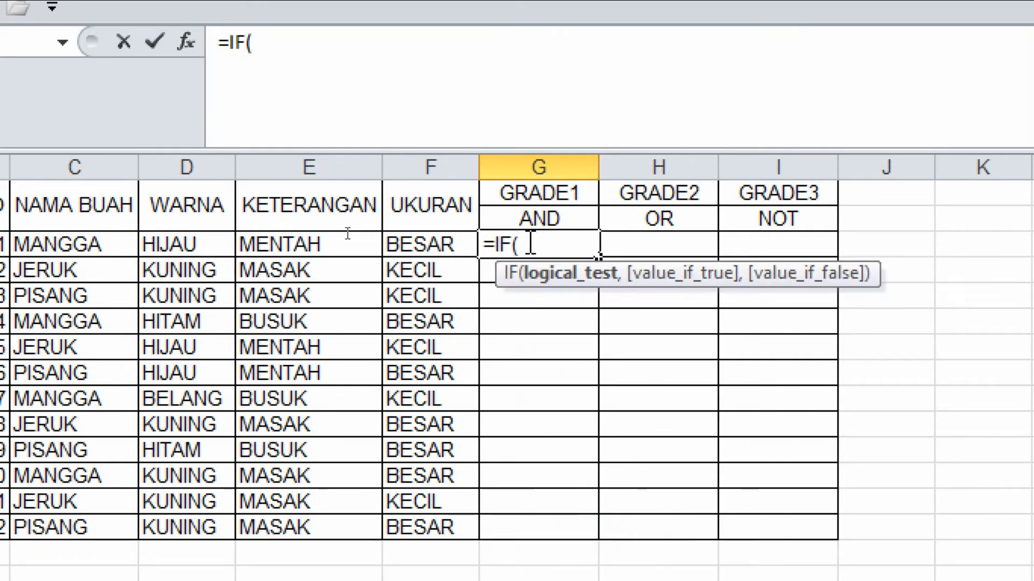
text(AND)
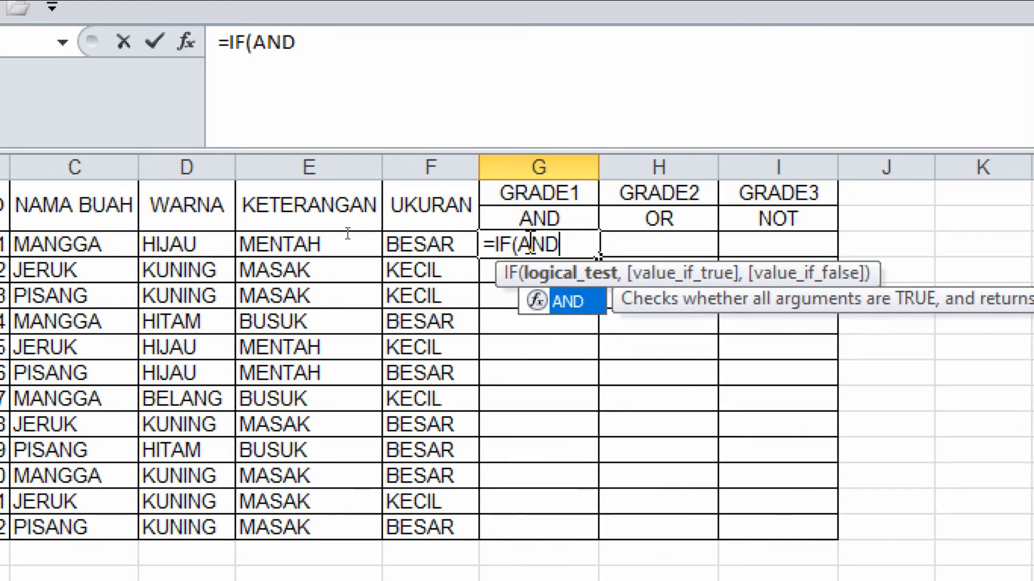
text(()
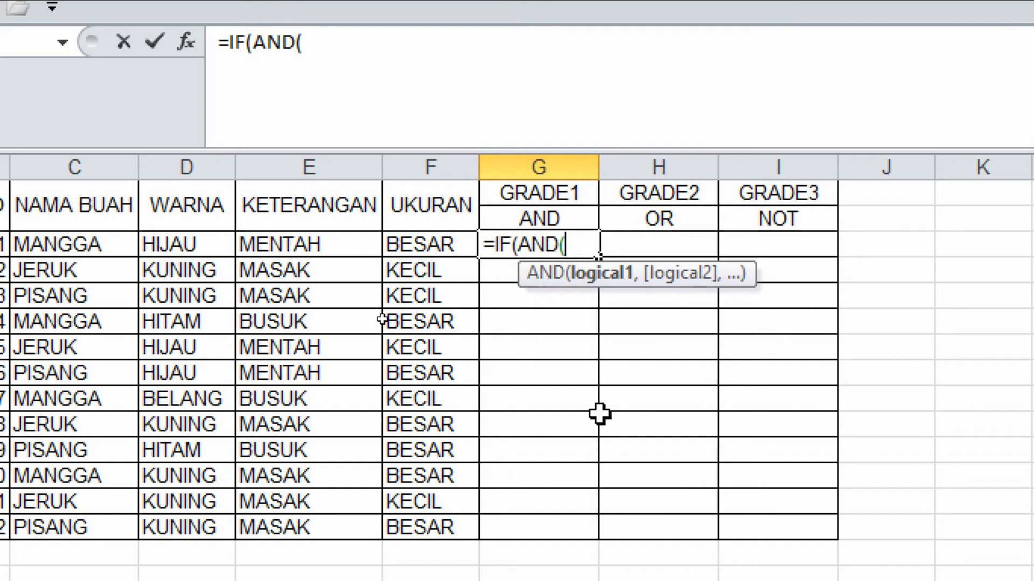
click(181, 245)
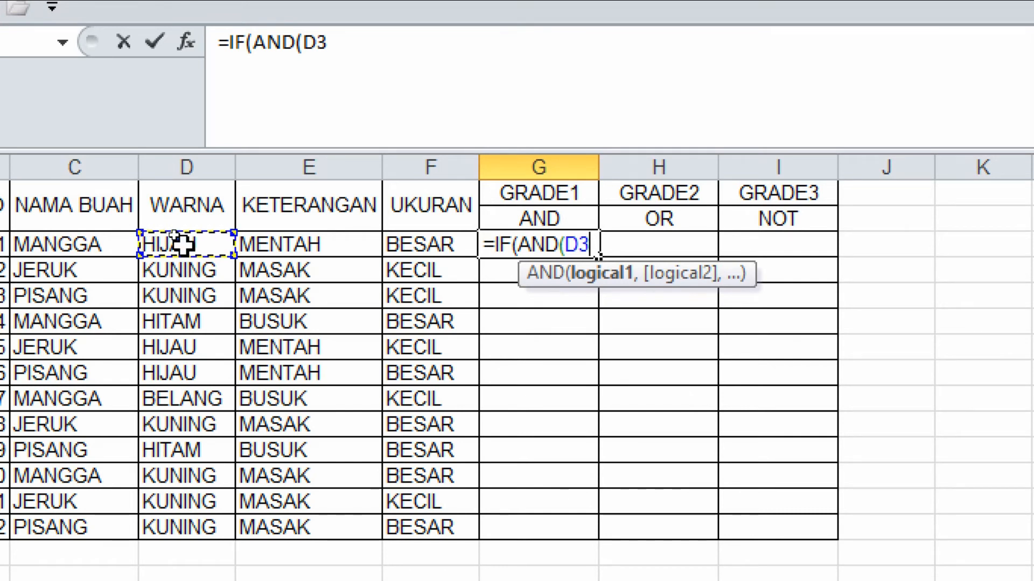
text(=)
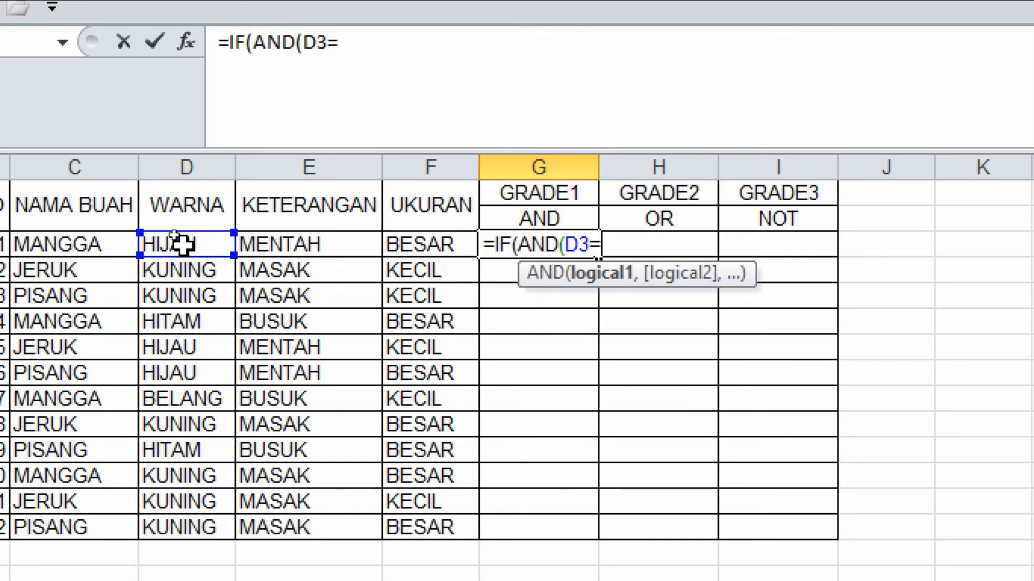
text("KUNI)
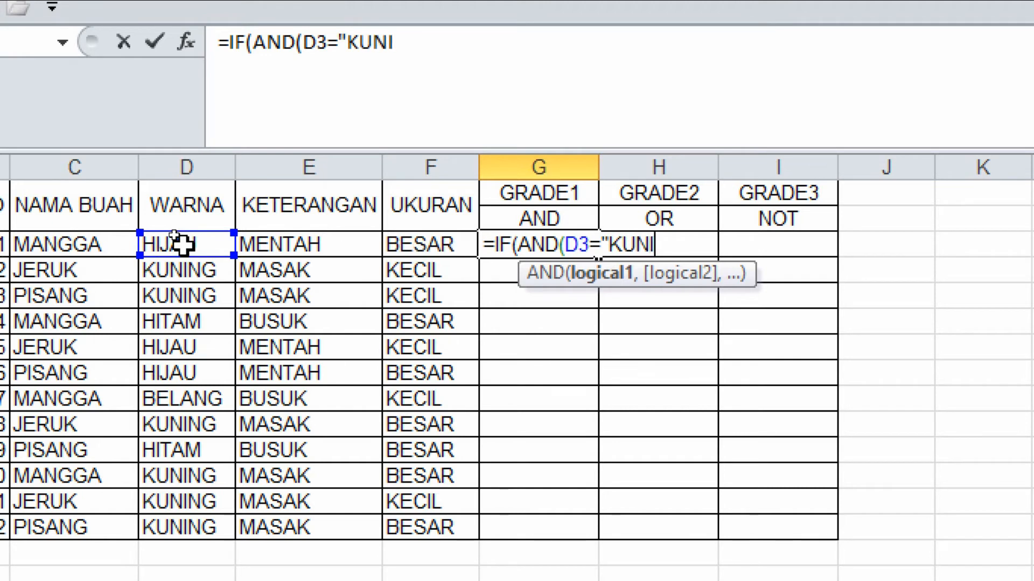
text(NG")
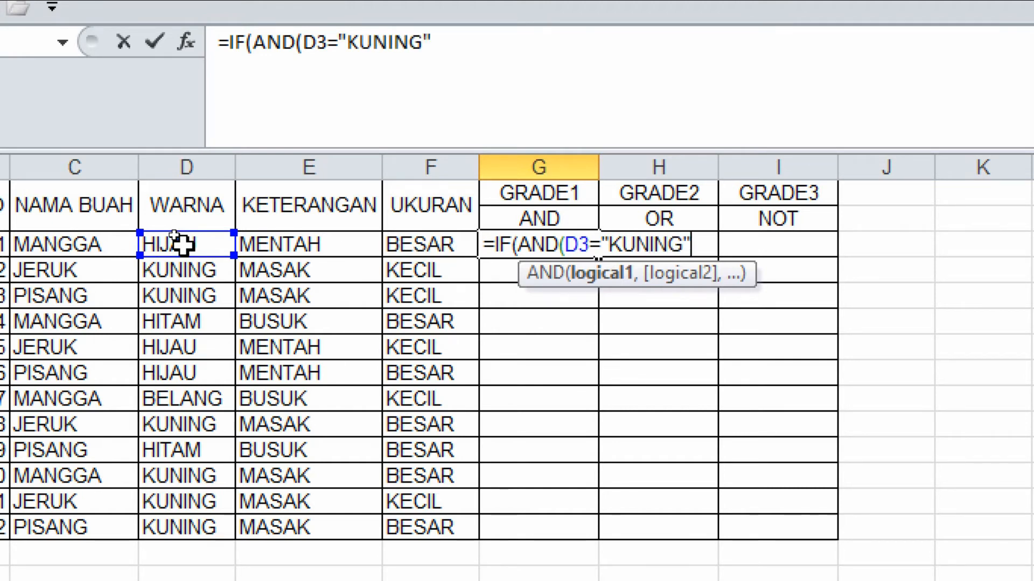
text(,)
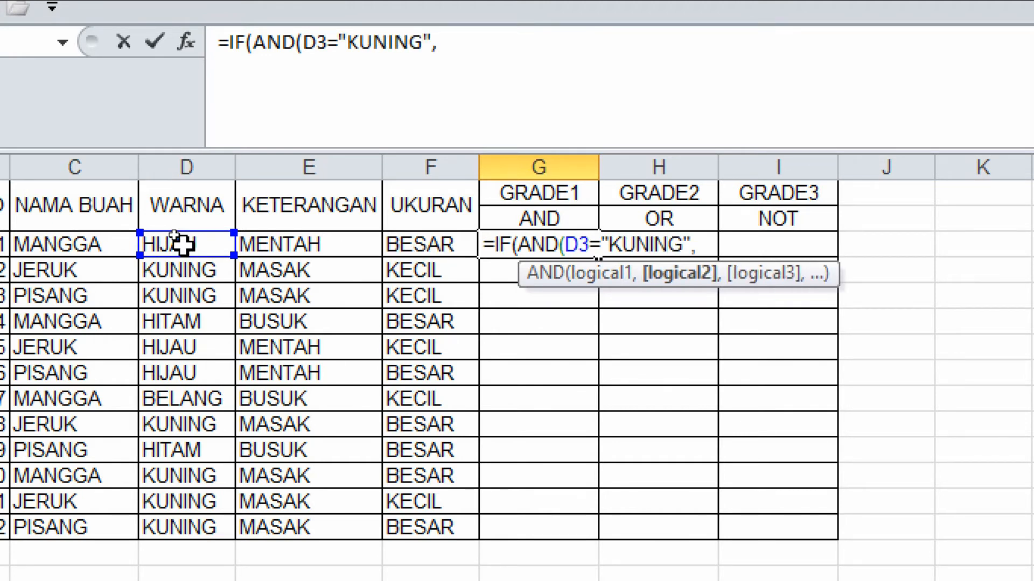
Add the second AND condition F3 equals "BESAR" and close the AND function.
click(452, 248)
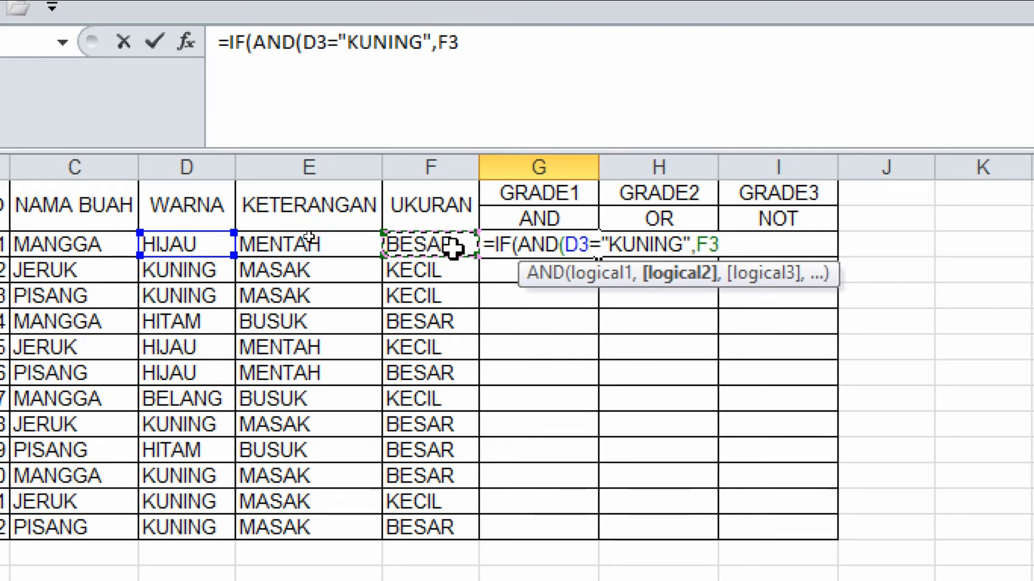
text(=")
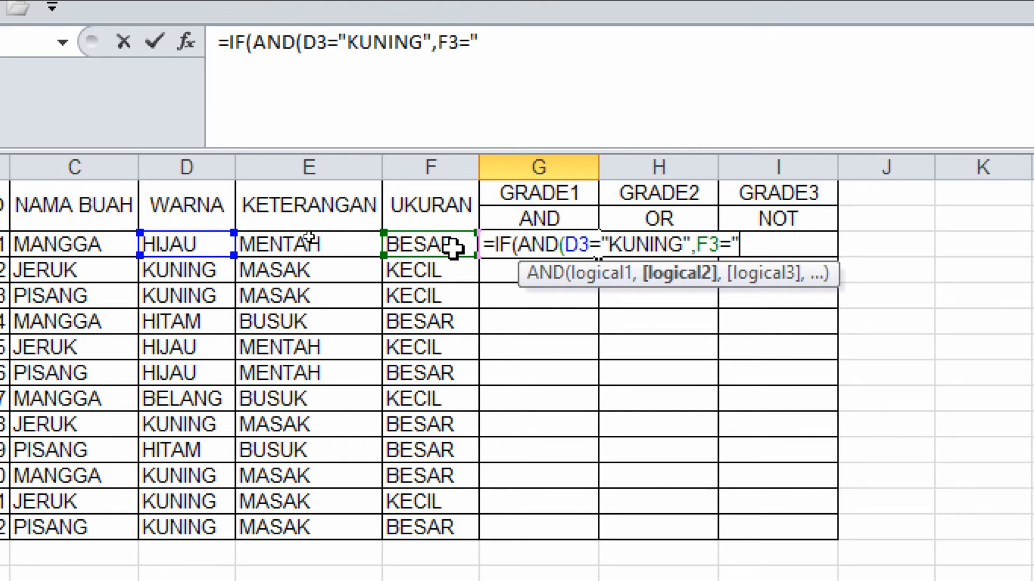
text(BESAT)
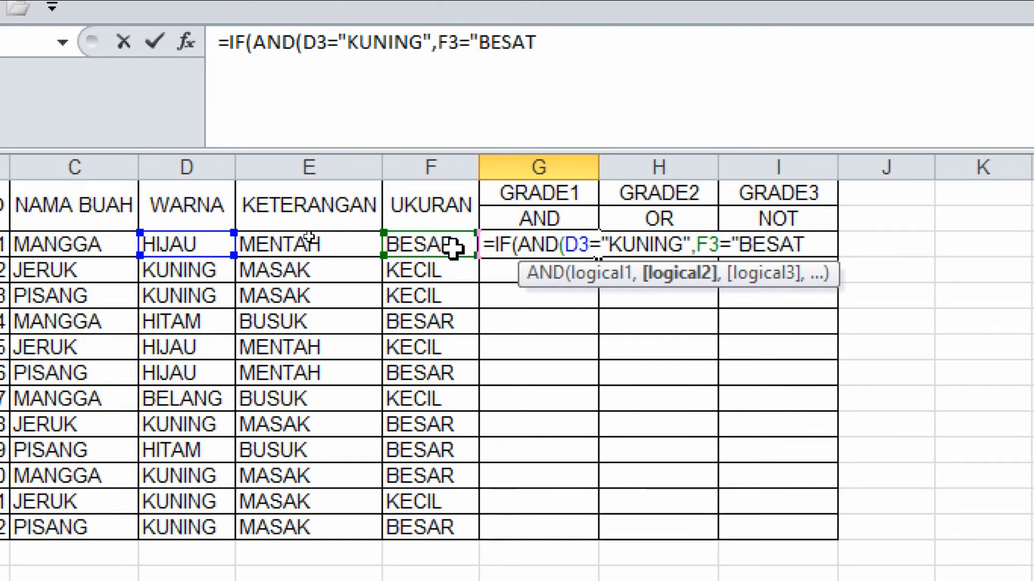
key(BackSpace)
text(R)
text(")
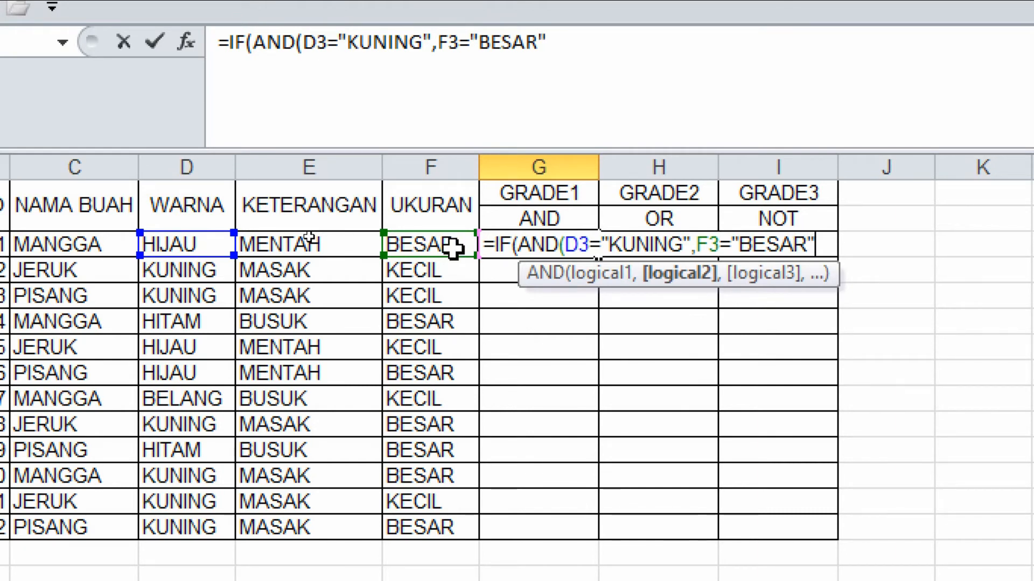
text())
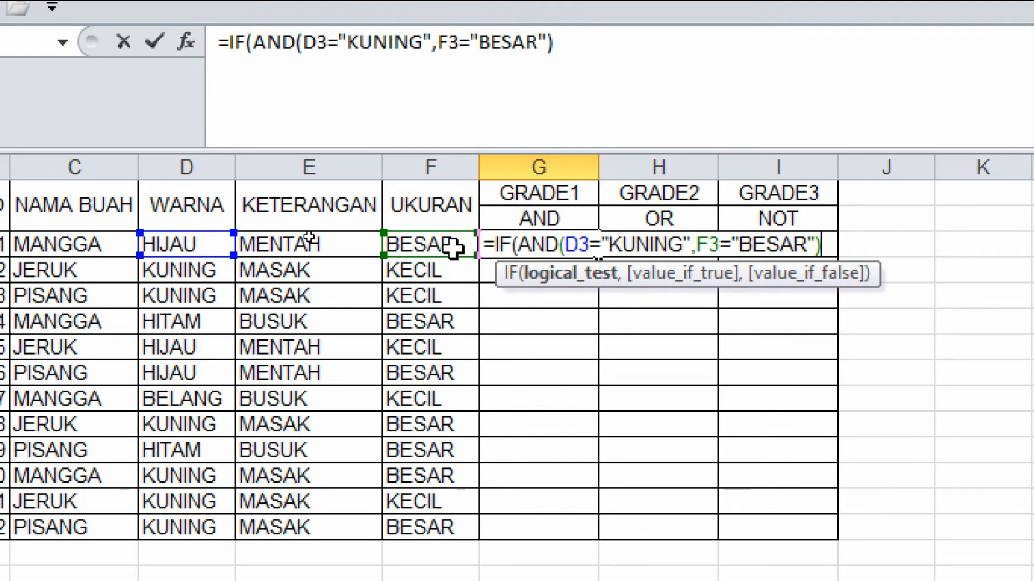
Set the IF results to "JUAL" when true and TIDAK JUAL when false, closing the formula.
text(,)
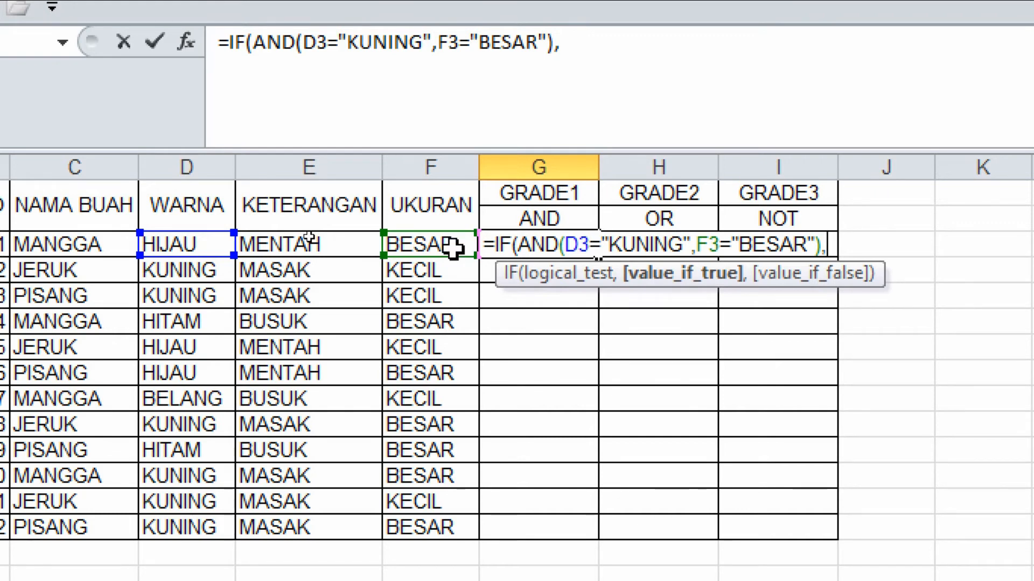
text("JUAL")
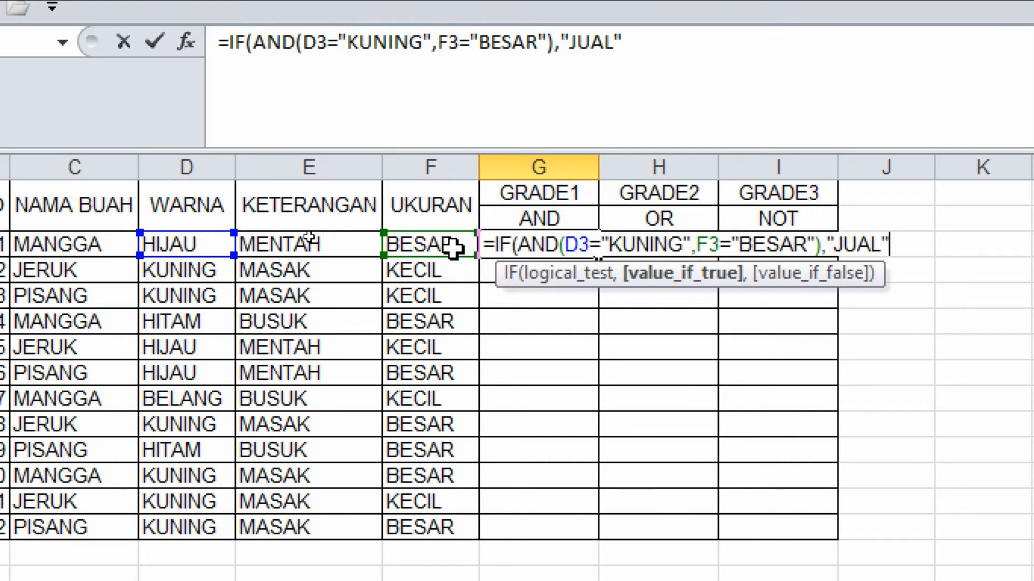
text(,)
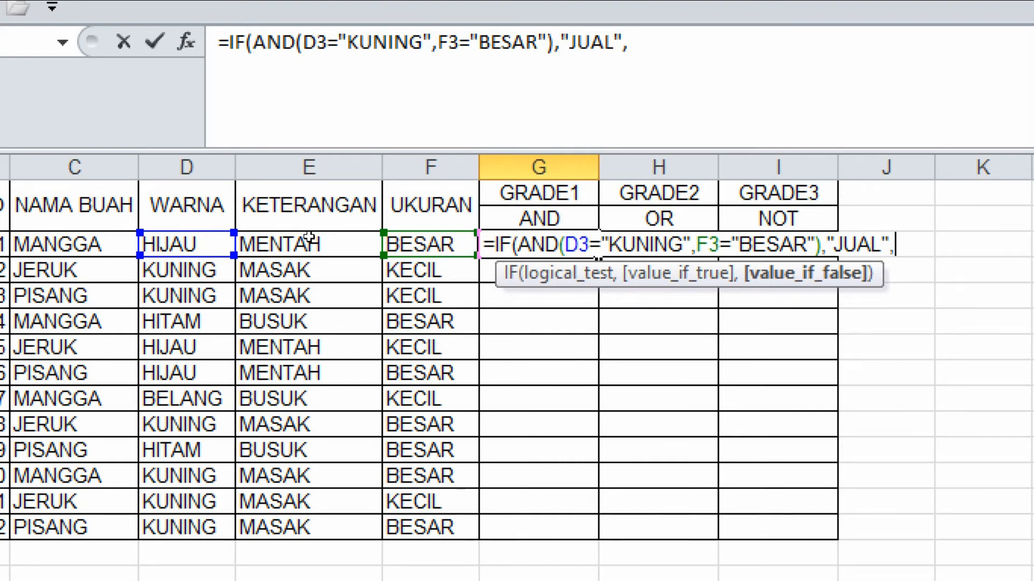
text(TIDAK)
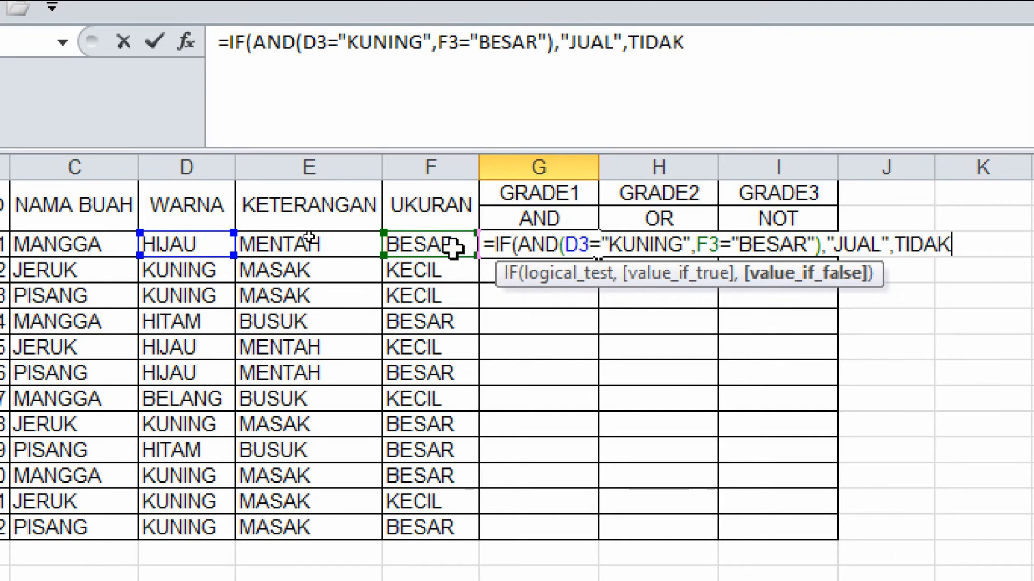
text( JUAL)
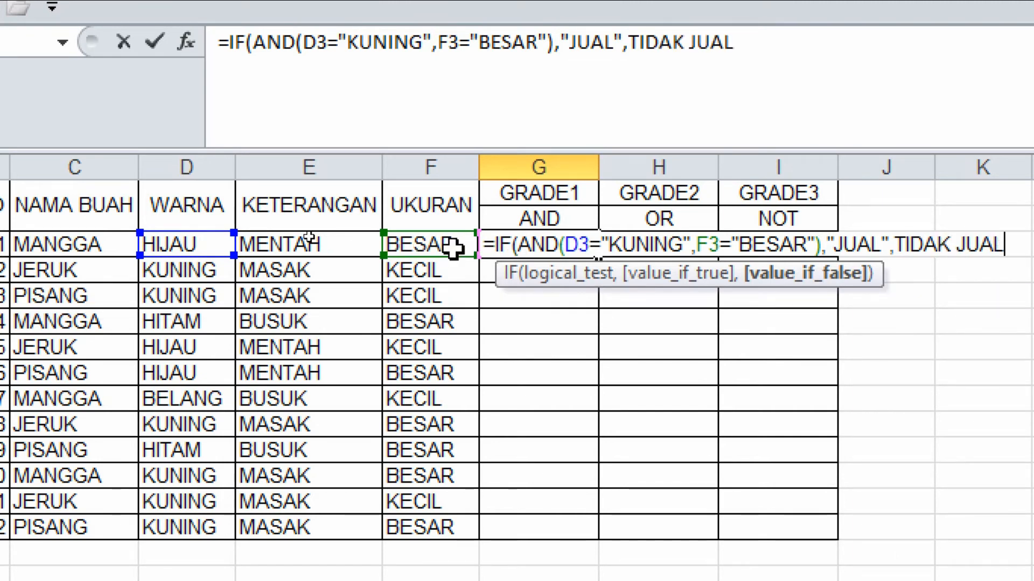
text("))
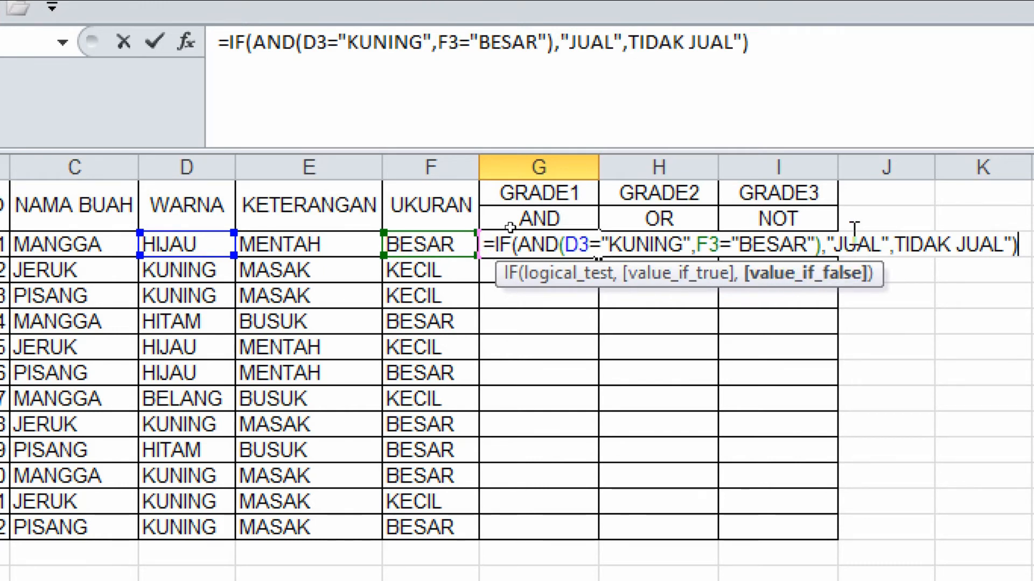
Insert the missing opening quote before TIDAK JUAL and enter the GRADE1 formula in G3.
click(895, 245)
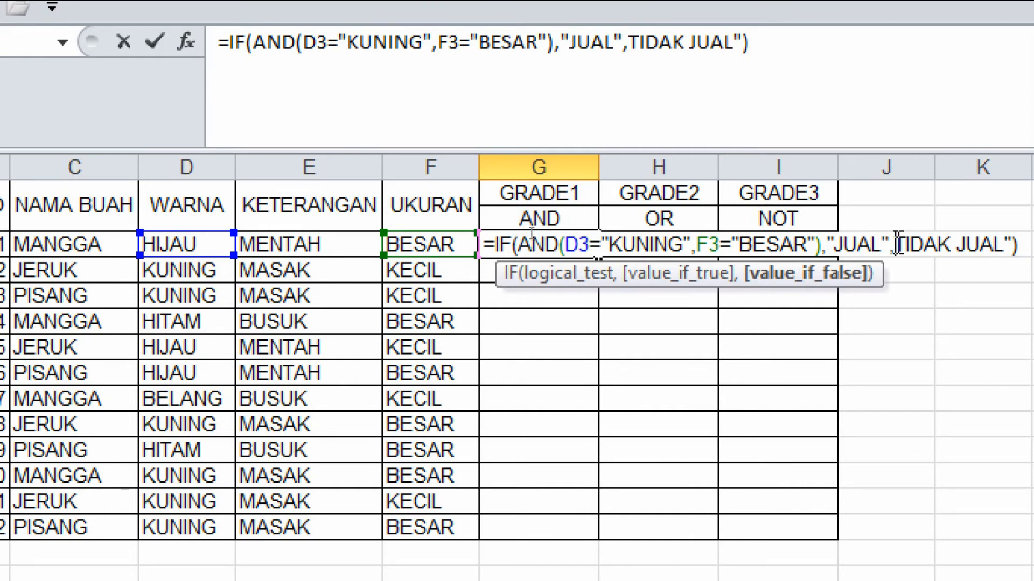
text(")
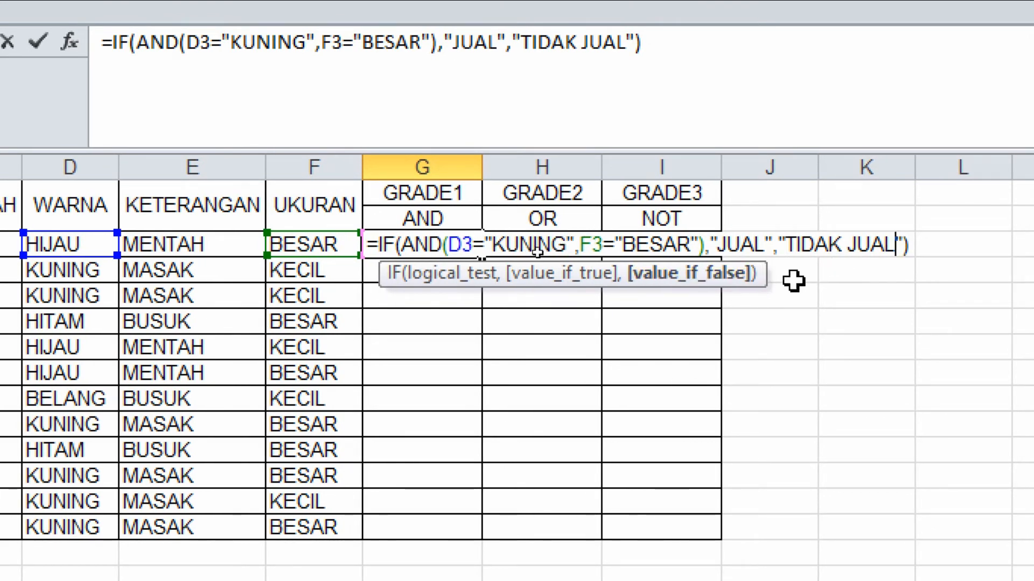
key(Right)
key(Right)
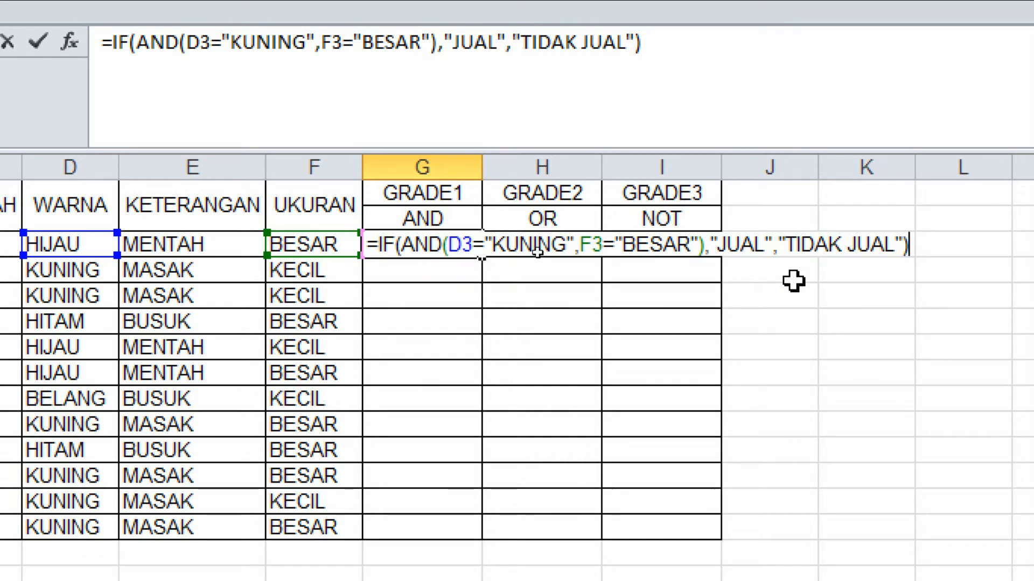
key(Return)
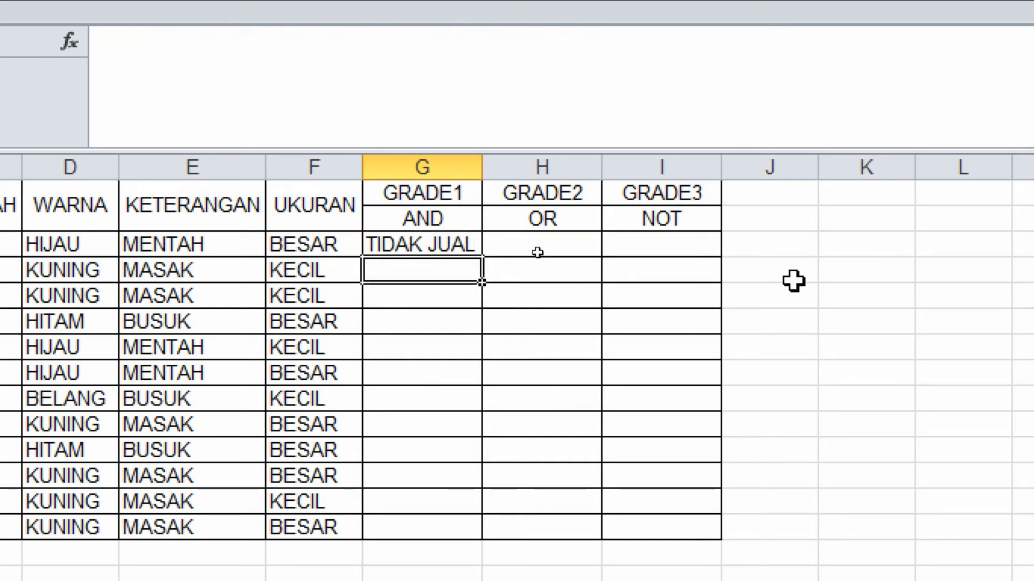
Check the G3 formula and its result against the first fruit's WARNA and UKURAN cells.
click(396, 242)
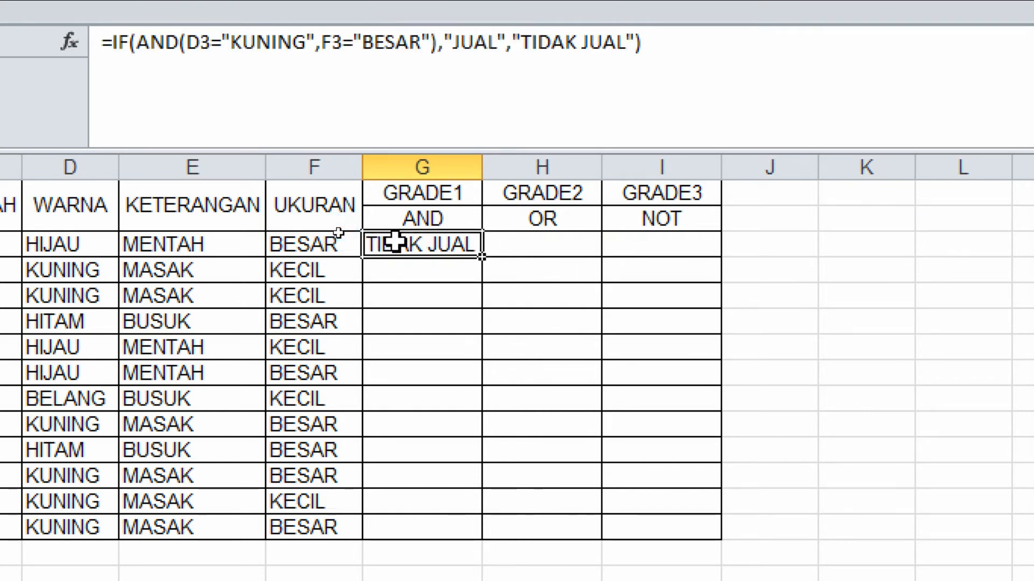
click(314, 240)
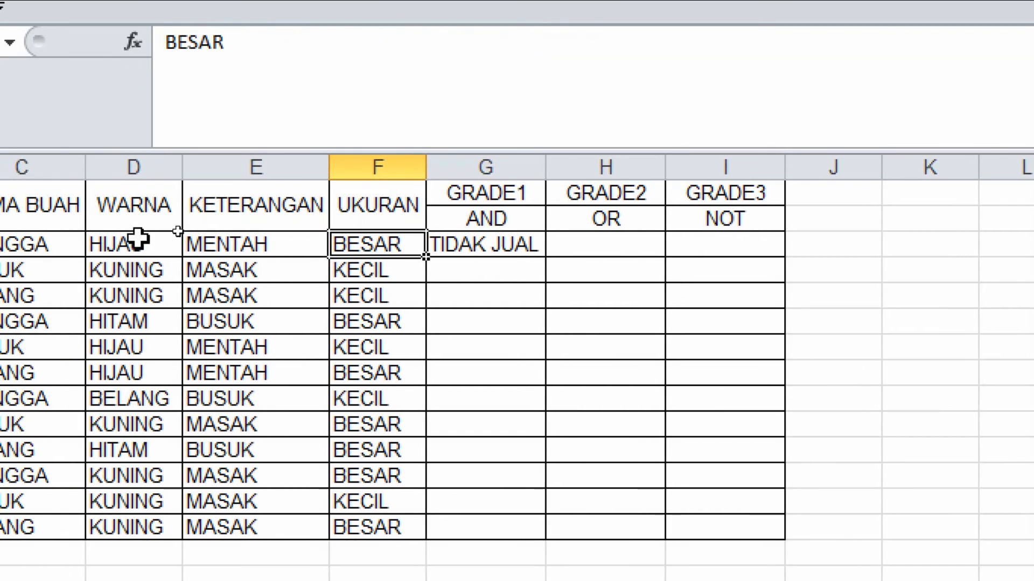
click(138, 239)
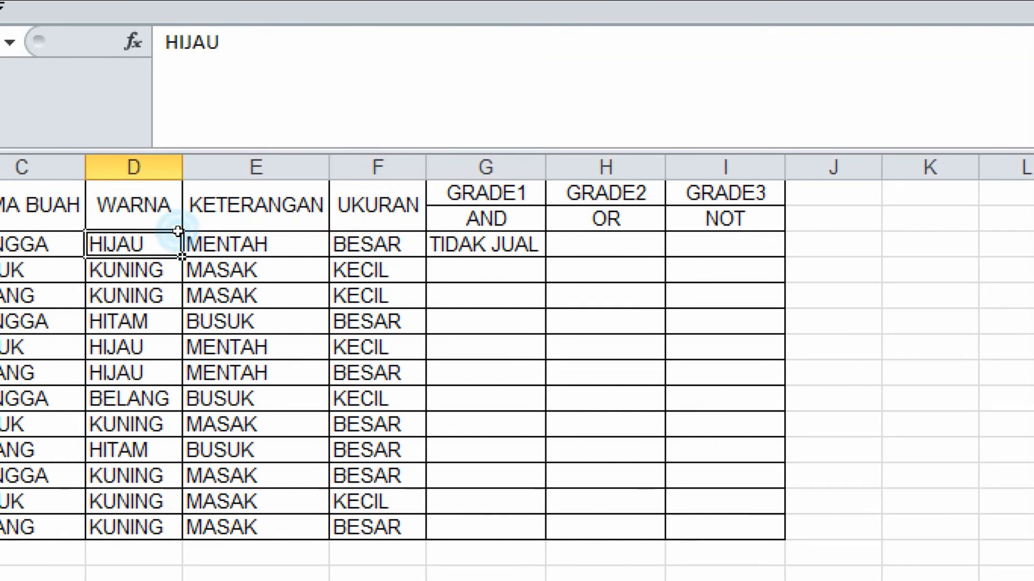
Fill the GRADE1 formula from G3 down through G10, checking the fourth fruit's WARNA and KETERANGAN along the way.
click(522, 245)
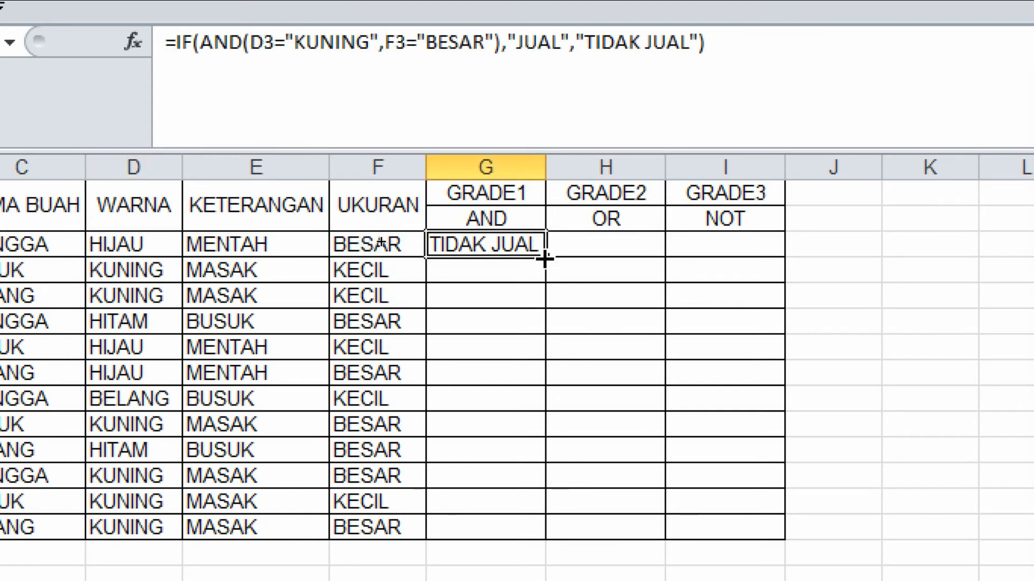
drag(545, 258, 545, 281)
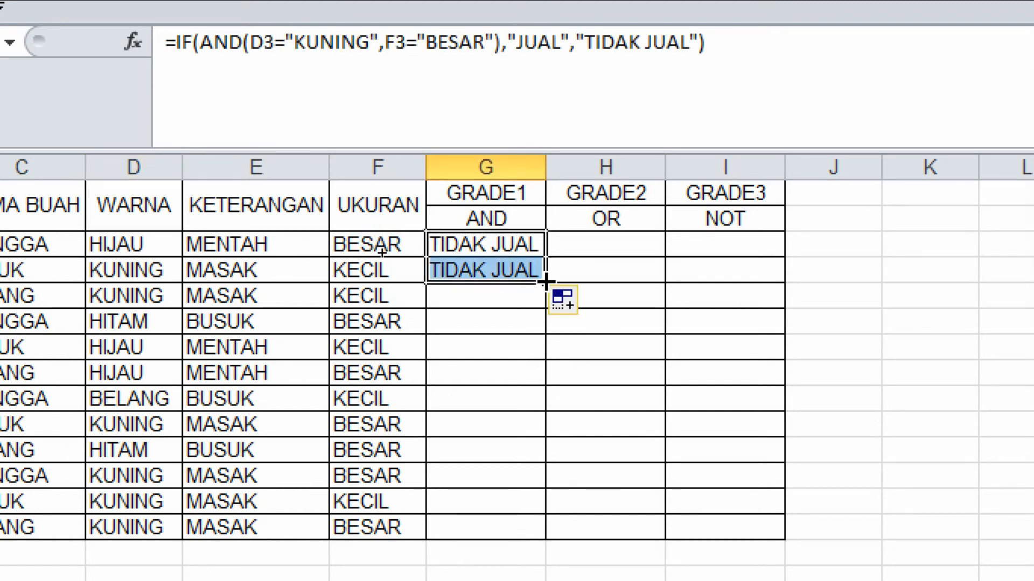
drag(545, 281, 549, 332)
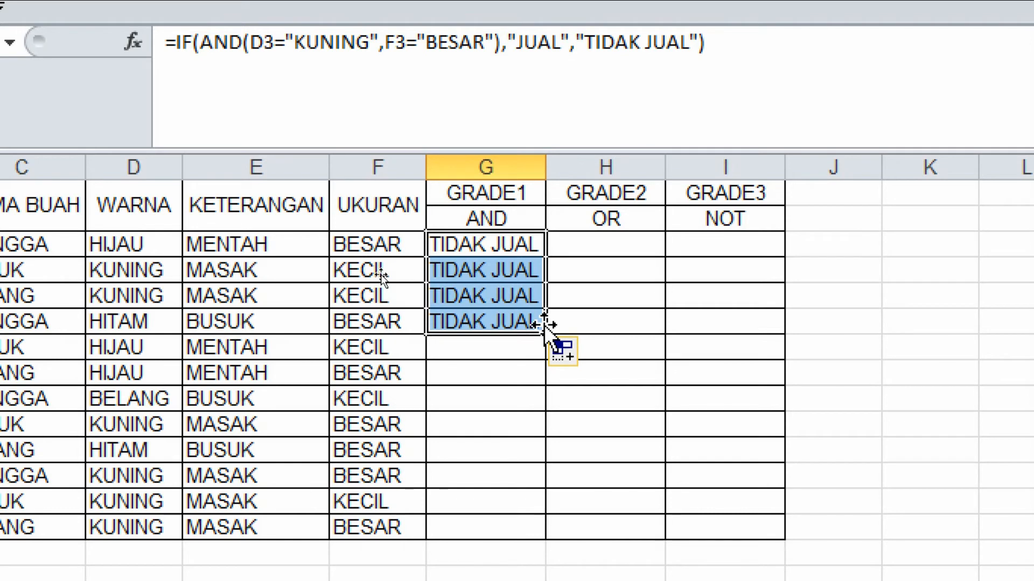
drag(393, 323, 242, 323)
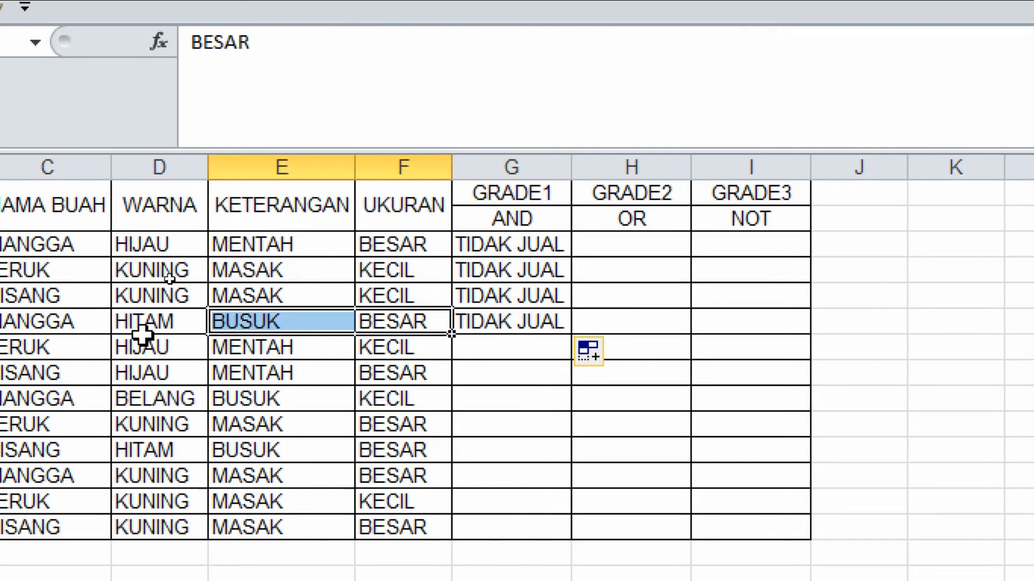
click(142, 331)
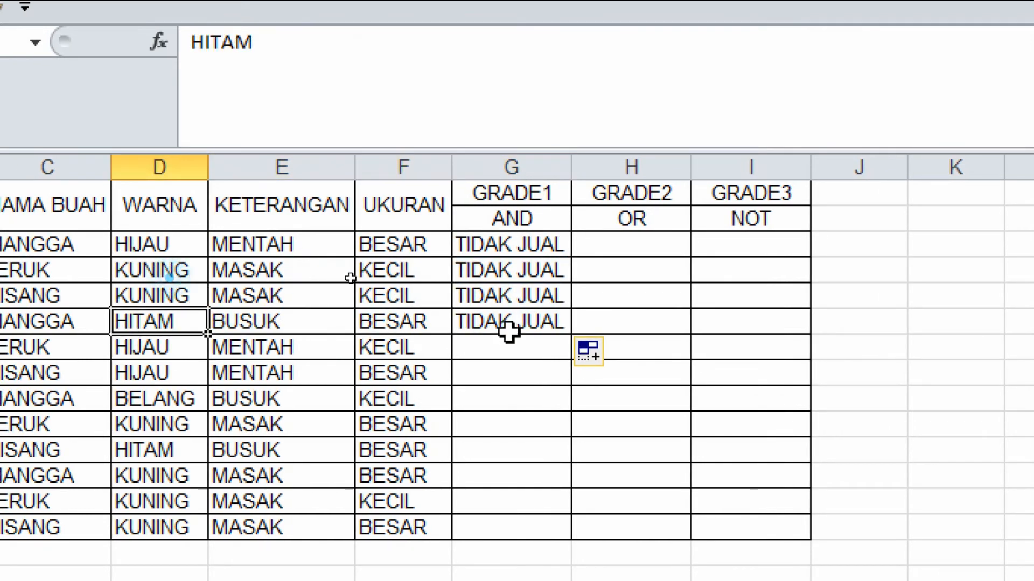
click(539, 326)
drag(569, 343, 567, 429)
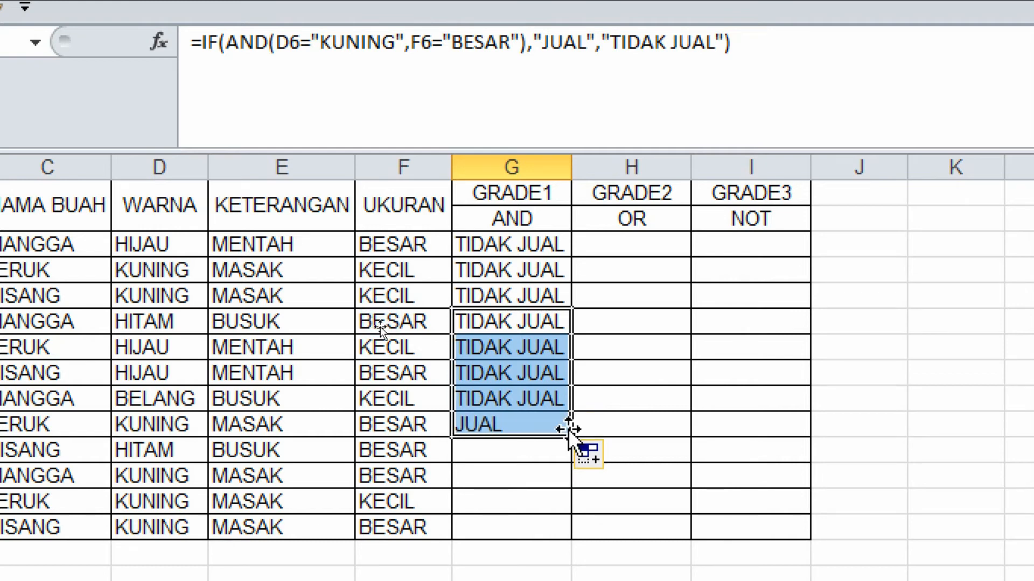
Compare row 10's WARNA and UKURAN with its result, then fill the GRADE1 formula down to G14.
click(525, 427)
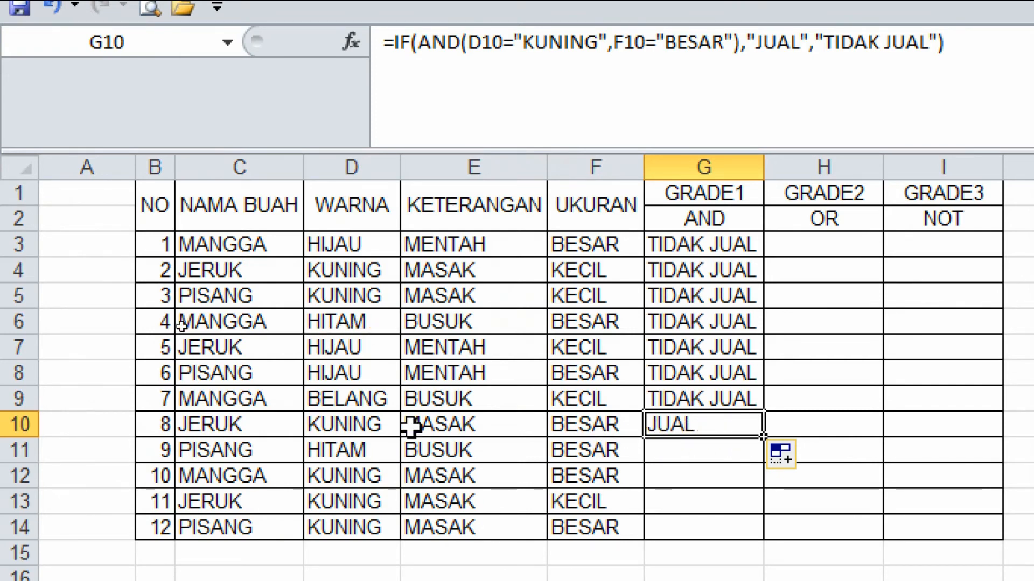
click(343, 428)
click(603, 427)
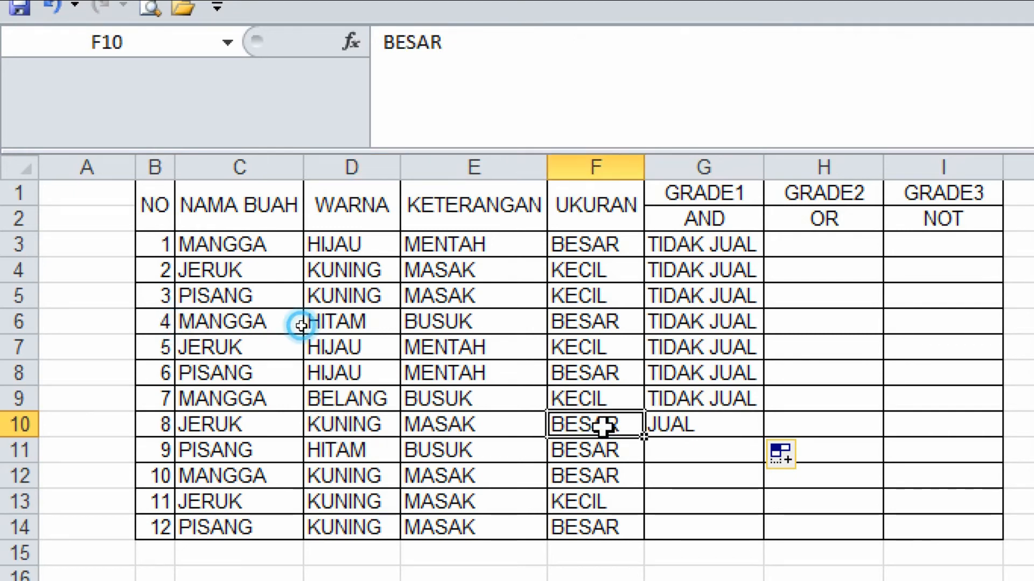
click(713, 429)
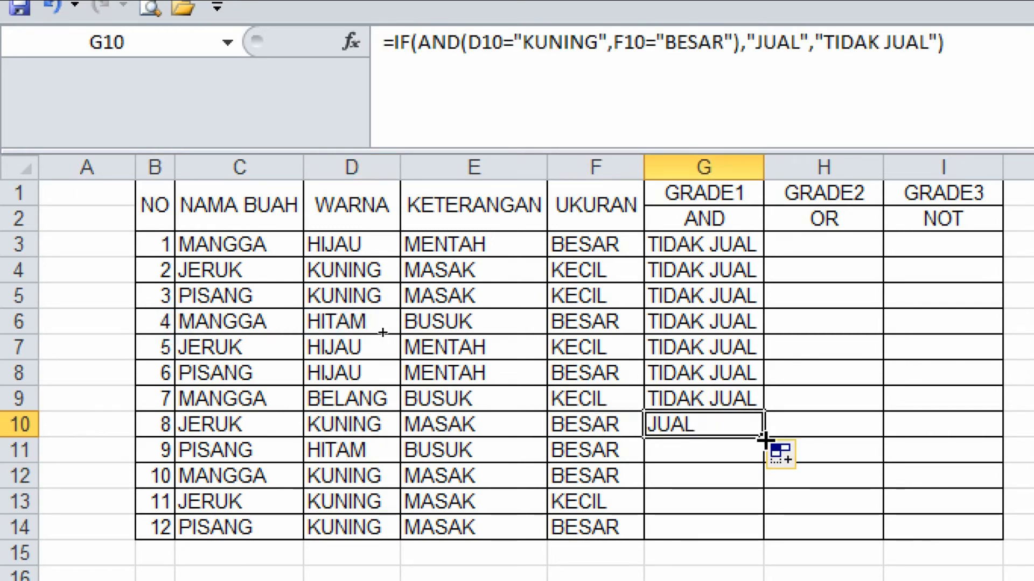
drag(765, 440, 763, 512)
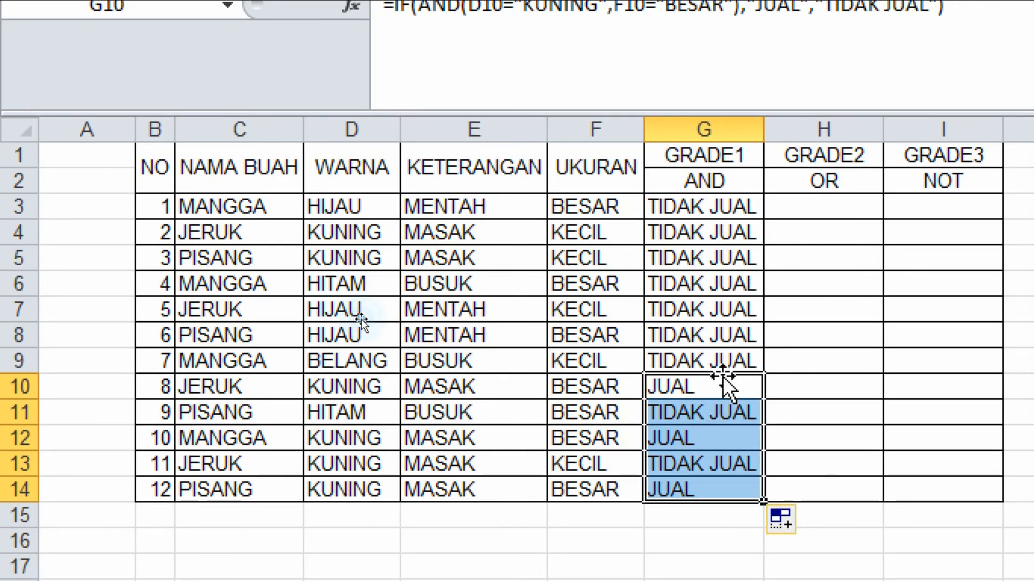
click(714, 355)
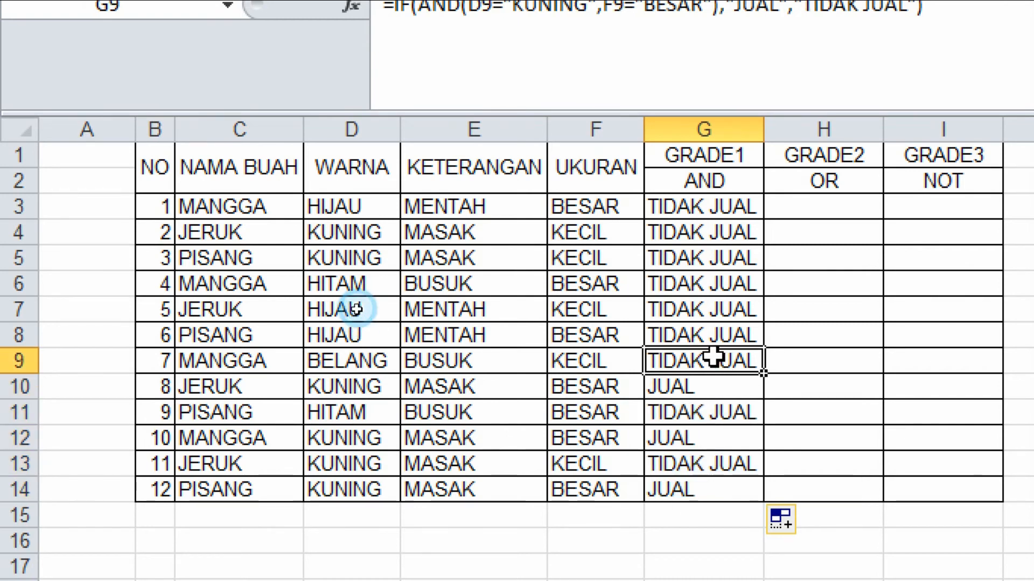
click(799, 210)
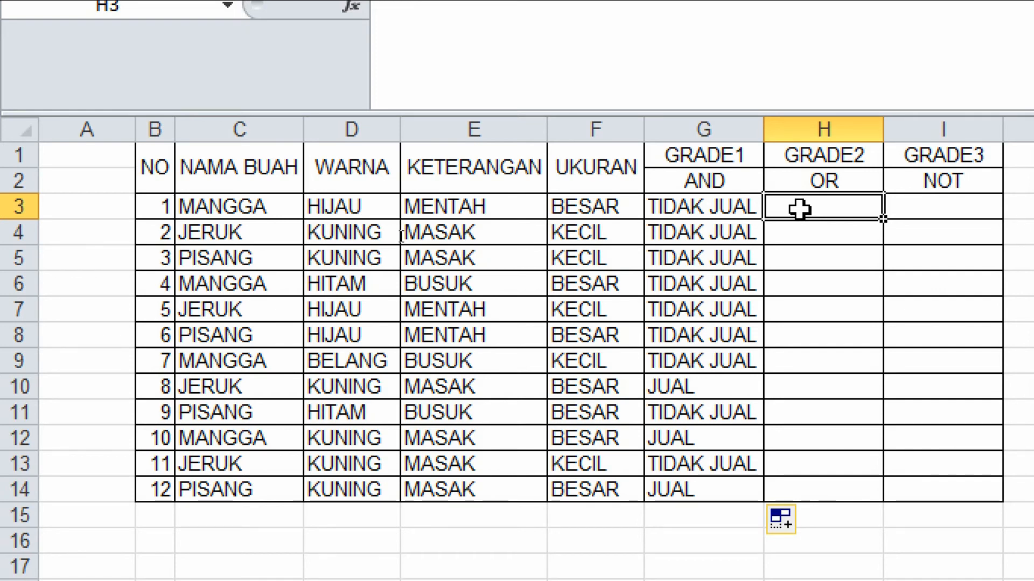
text(=IF)
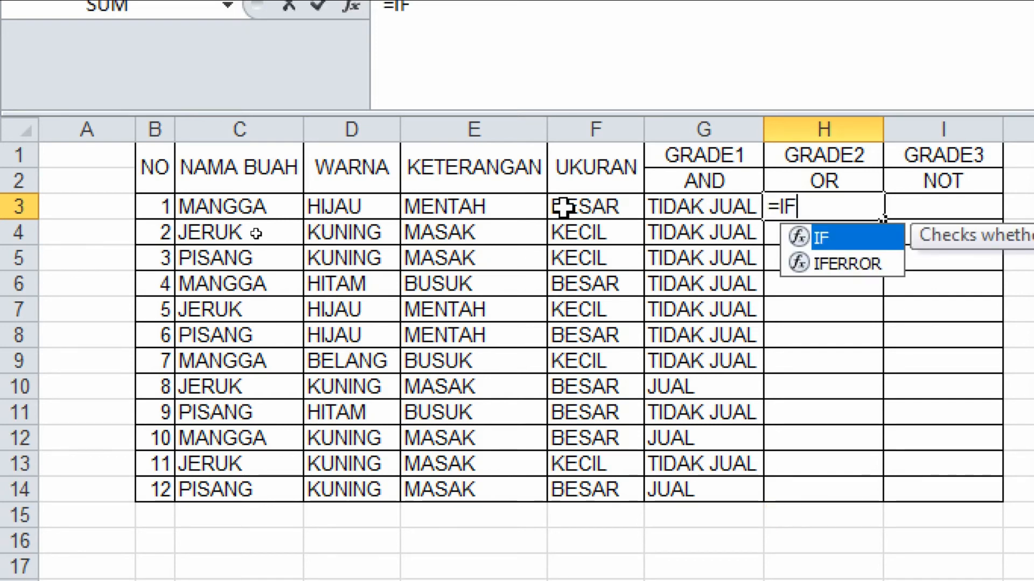
click(347, 203)
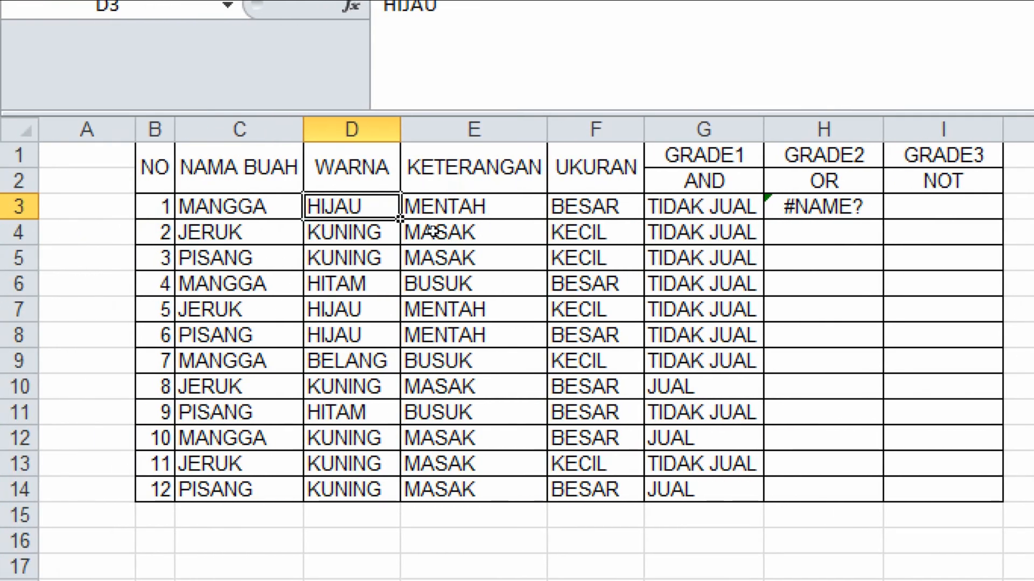
Start an IF formula in H3 testing D3="KUNING" and F3="BESAR" directly, without an OR function.
click(852, 203)
text(=)
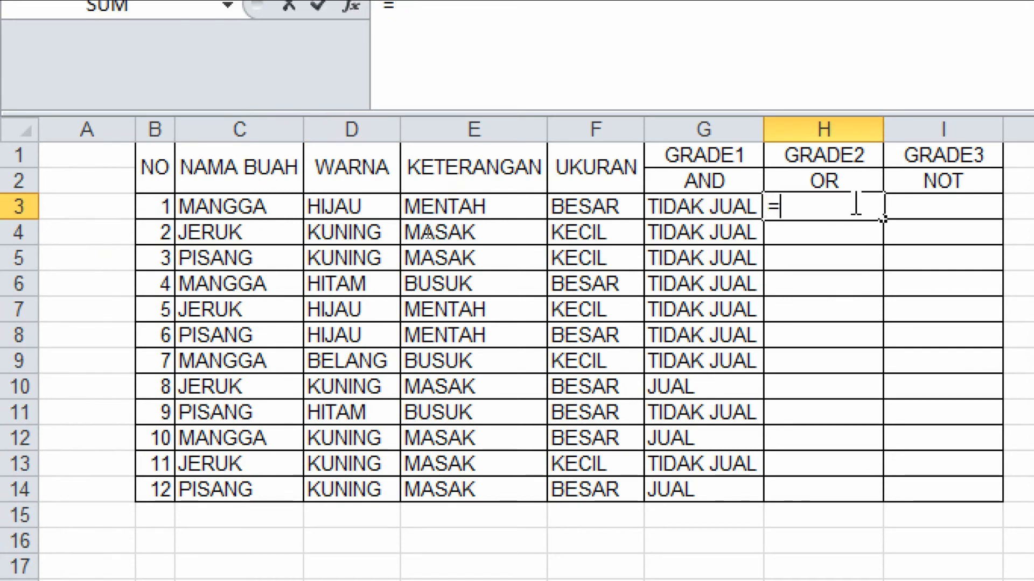
text(IF()
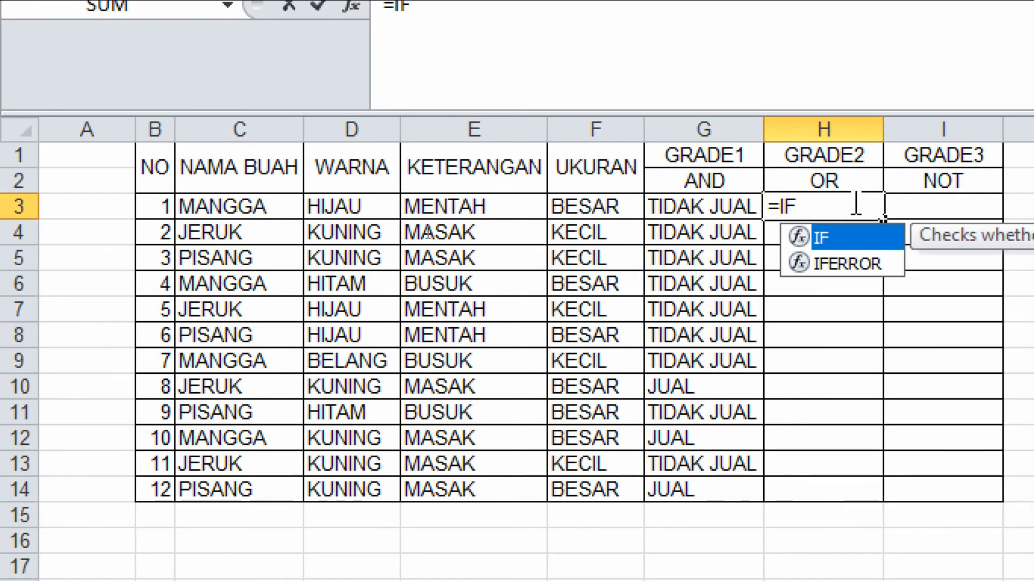
click(372, 206)
text(=)
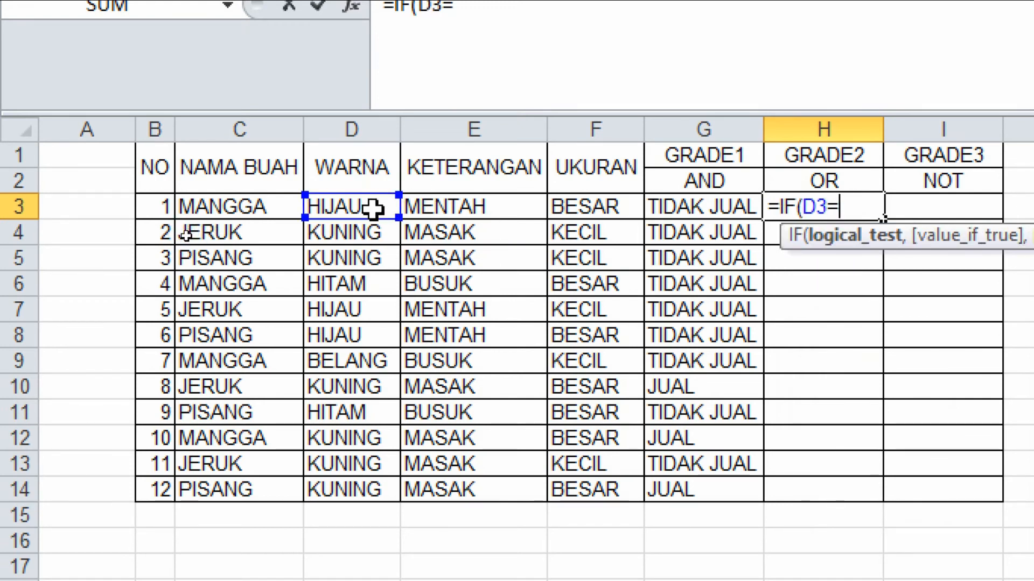
text("KUNING)
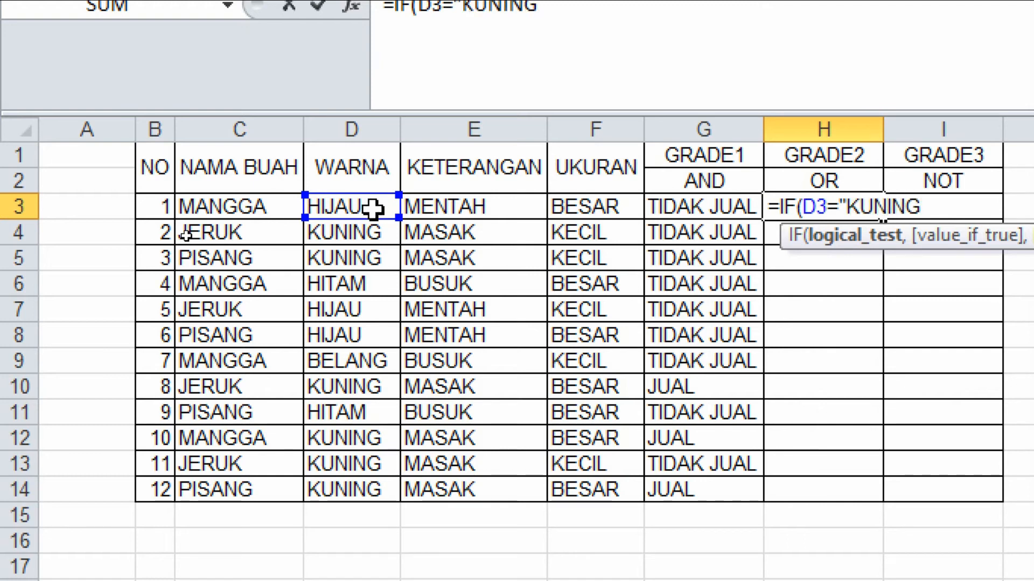
text(",)
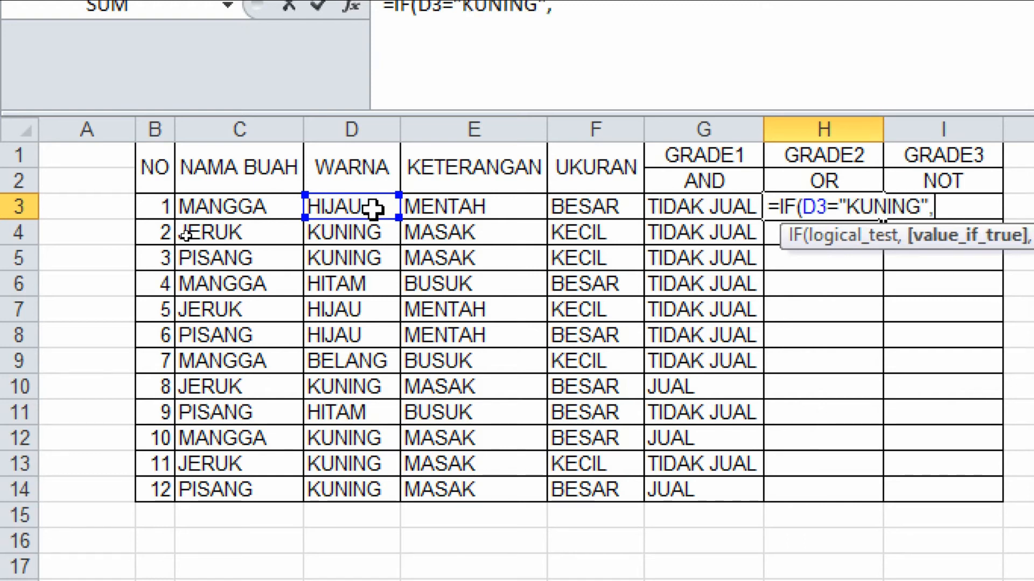
click(589, 209)
text(=")
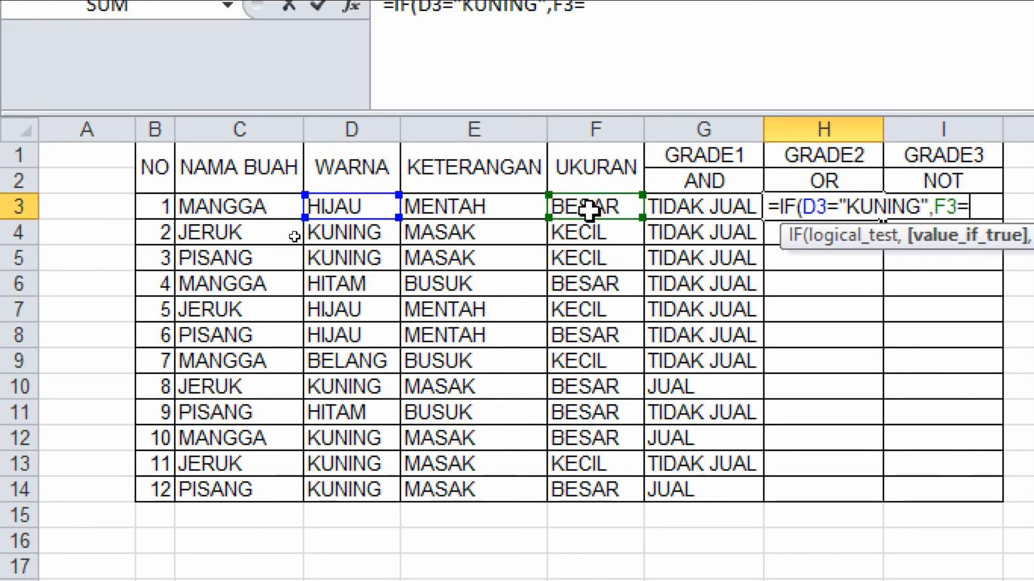
text(BEA)
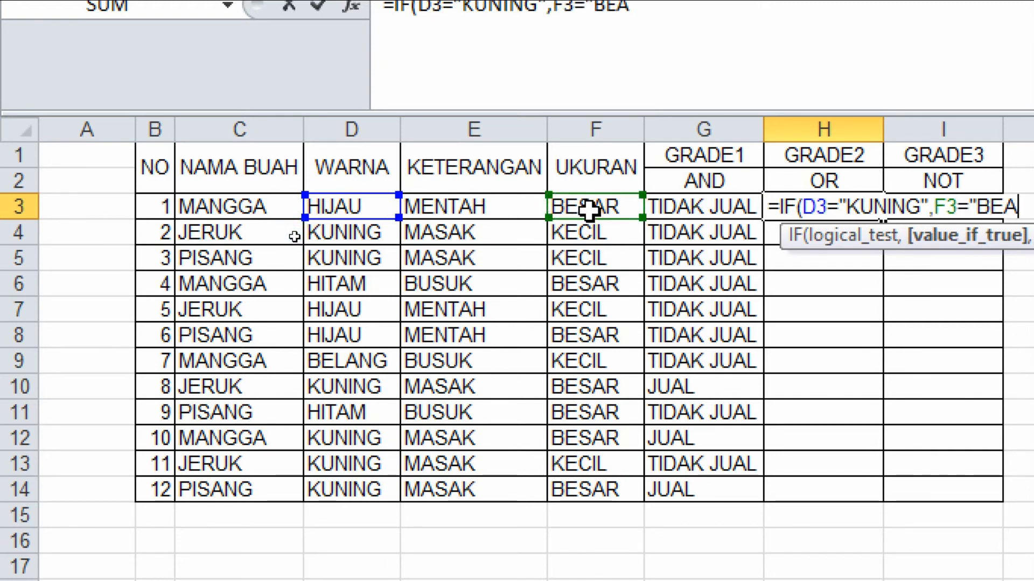
text(SR)
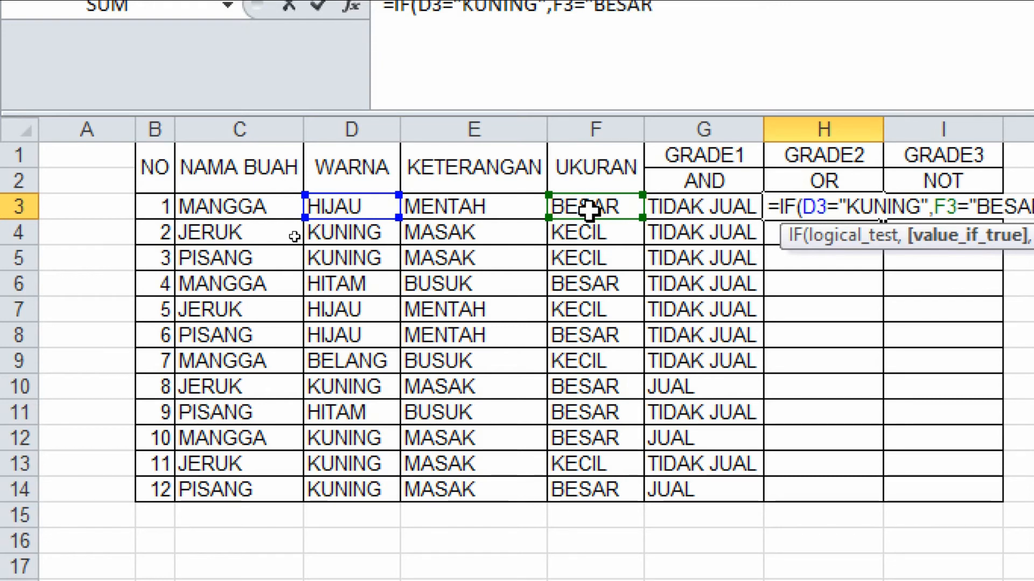
text(")
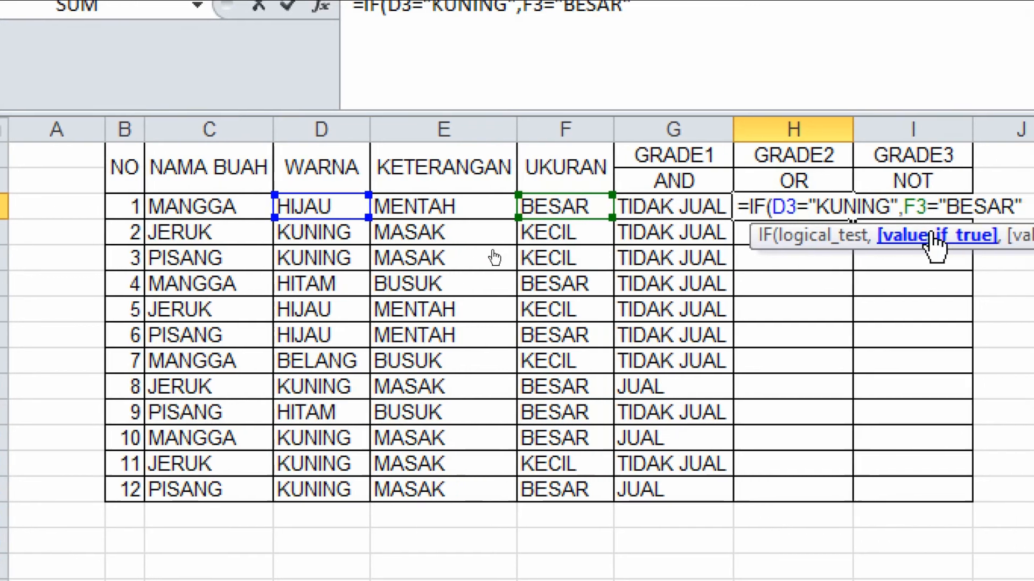
text())
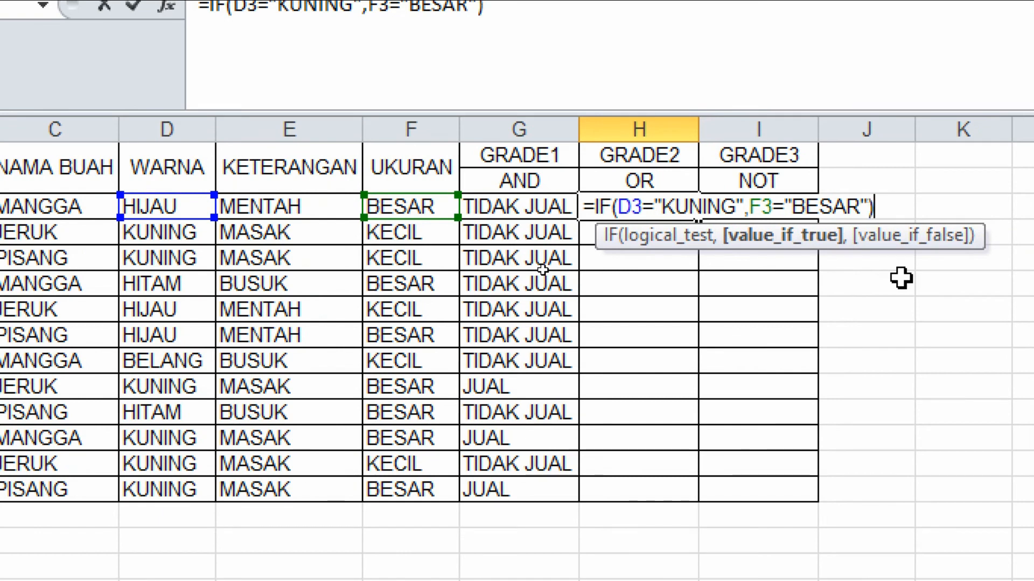
text(,)
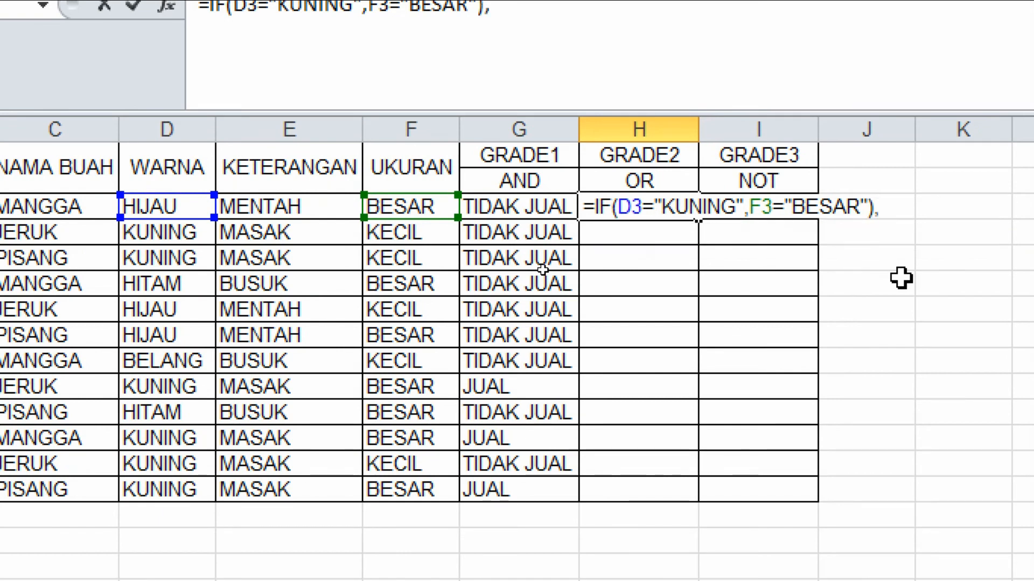
text("JUAL)
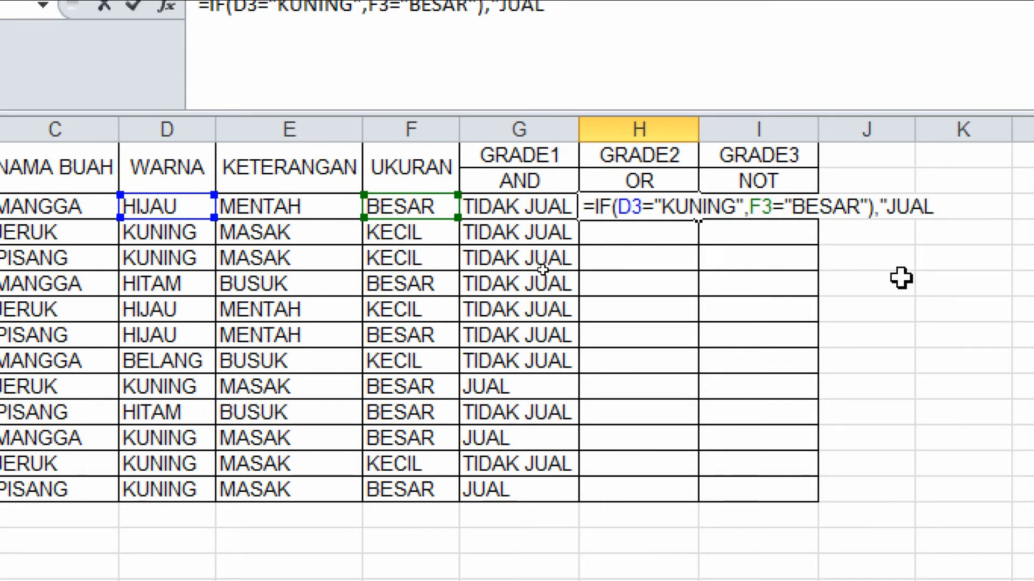
Add the results "JUAL" and "TIDAK JUAL", close the IF and enter the formula in H3.
text(","TIDAK JUAL)
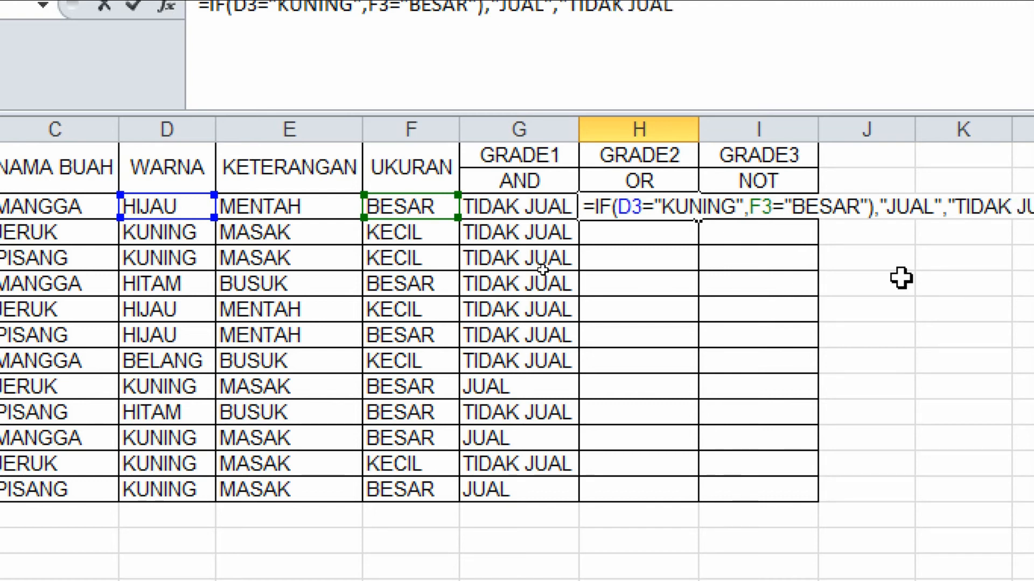
text(")
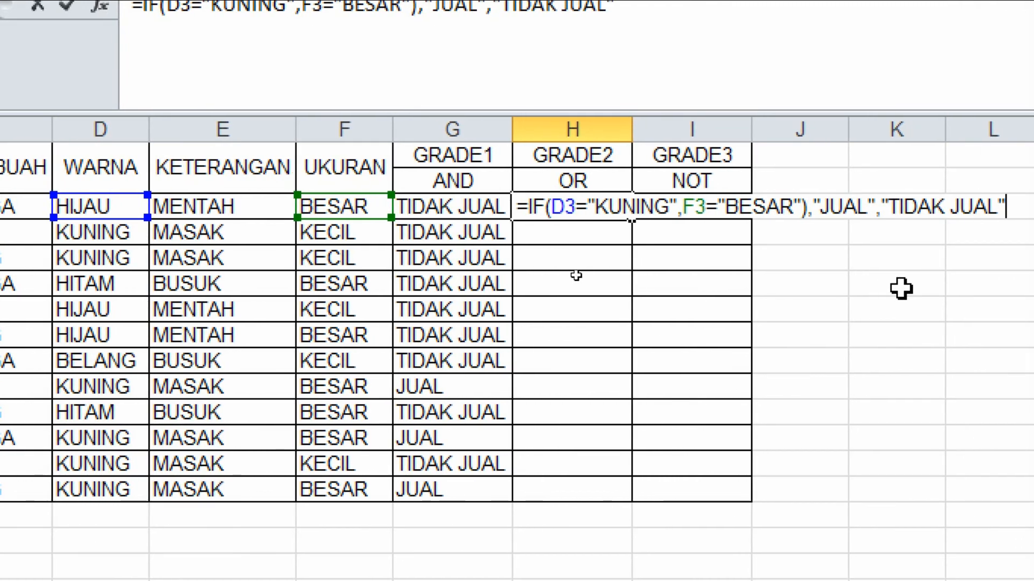
text())
key(Return)
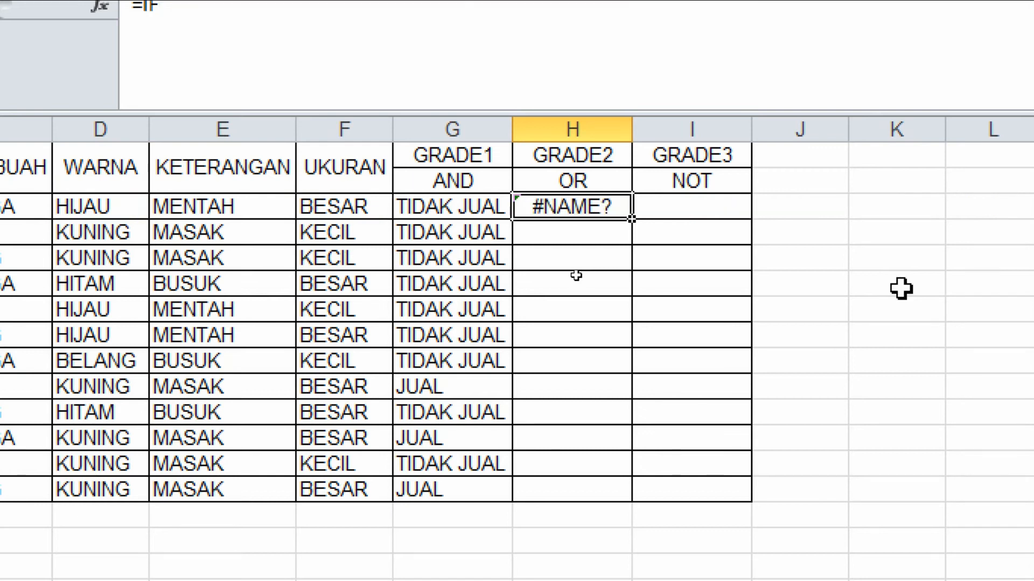
Rewrite the H3 formula as an IF with an OR function, with D3="KUNING" as the first condition.
text(=)
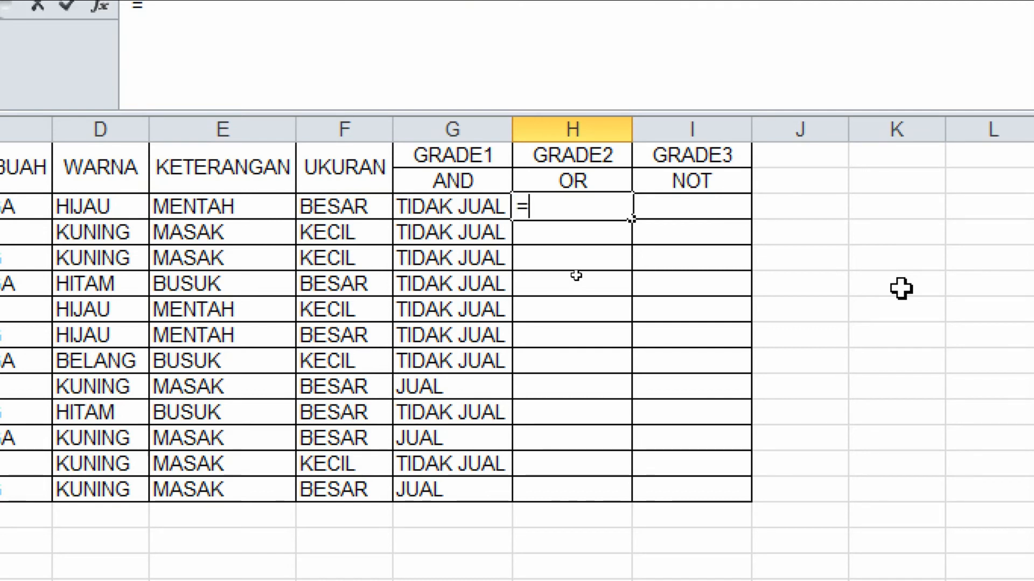
text(IF()
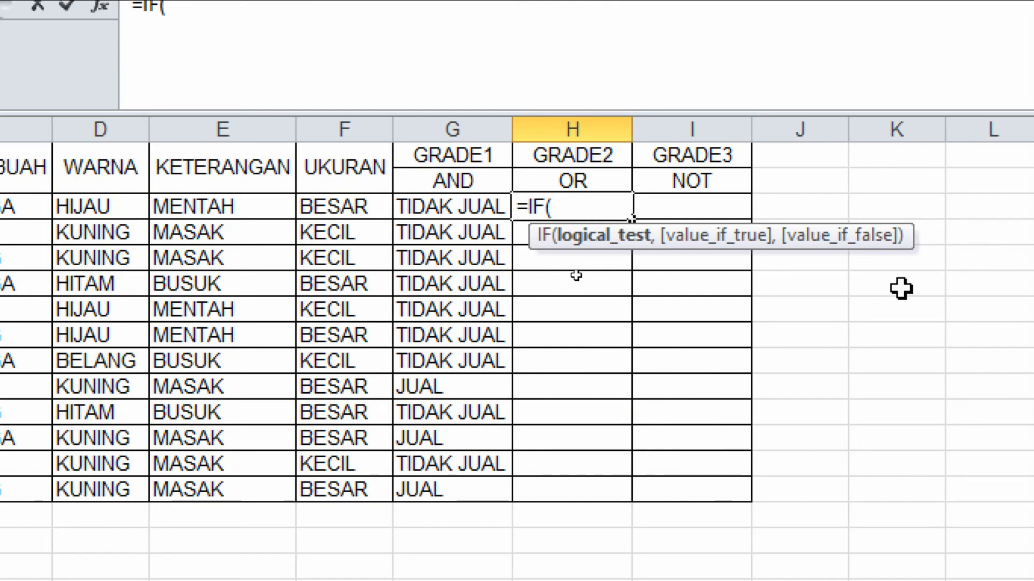
text(OR)
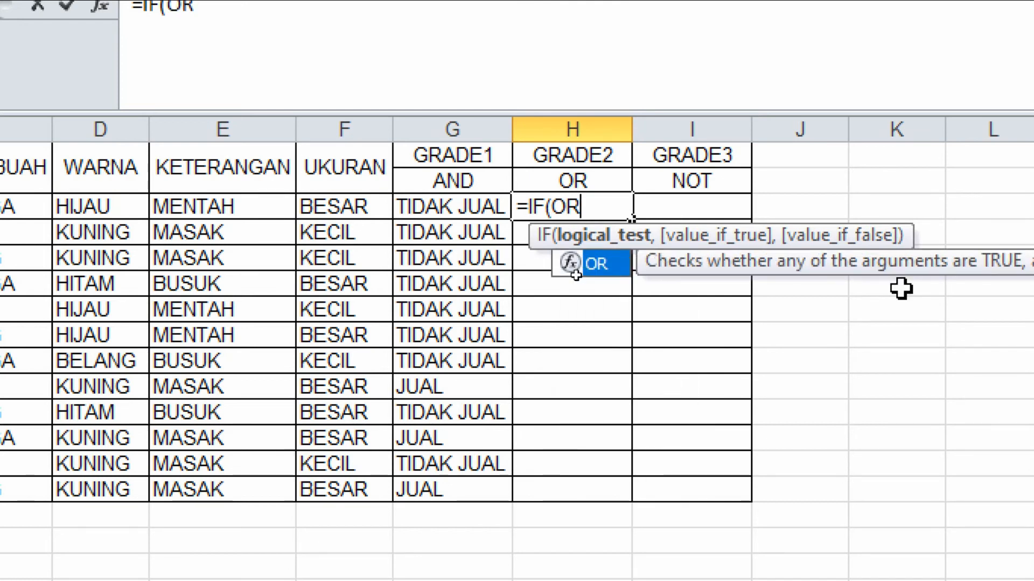
text(()
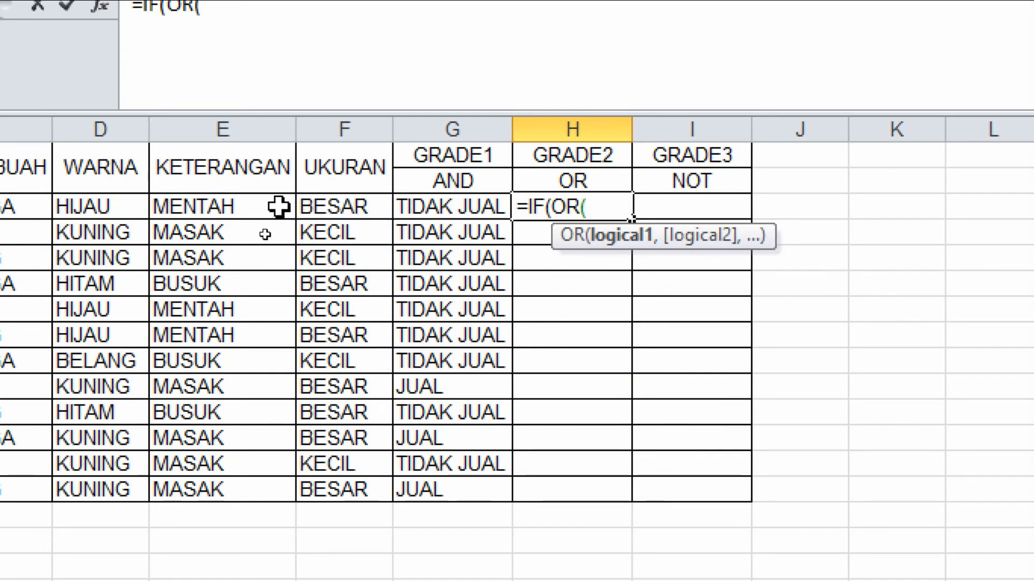
click(129, 204)
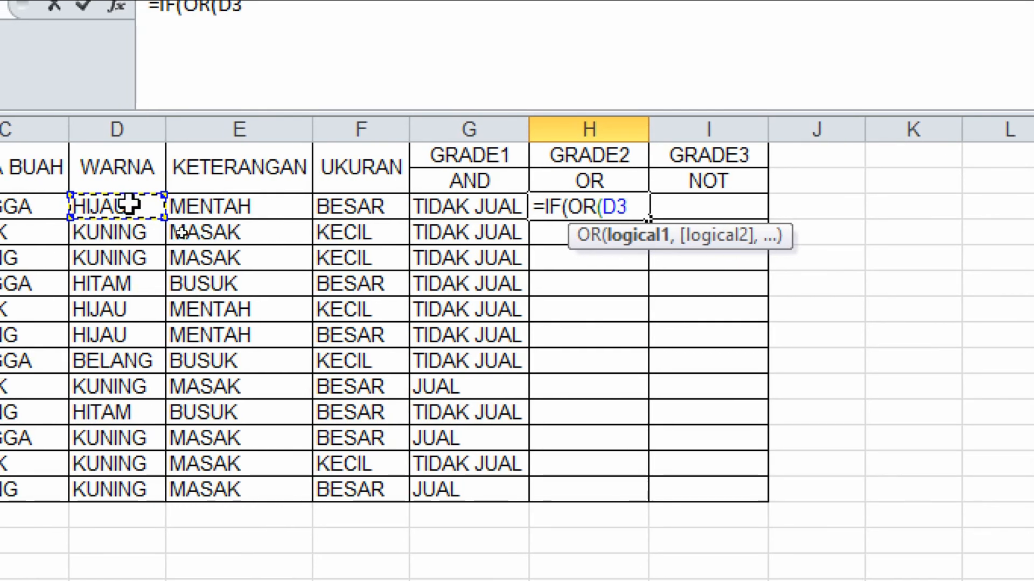
text(="KUNGI)
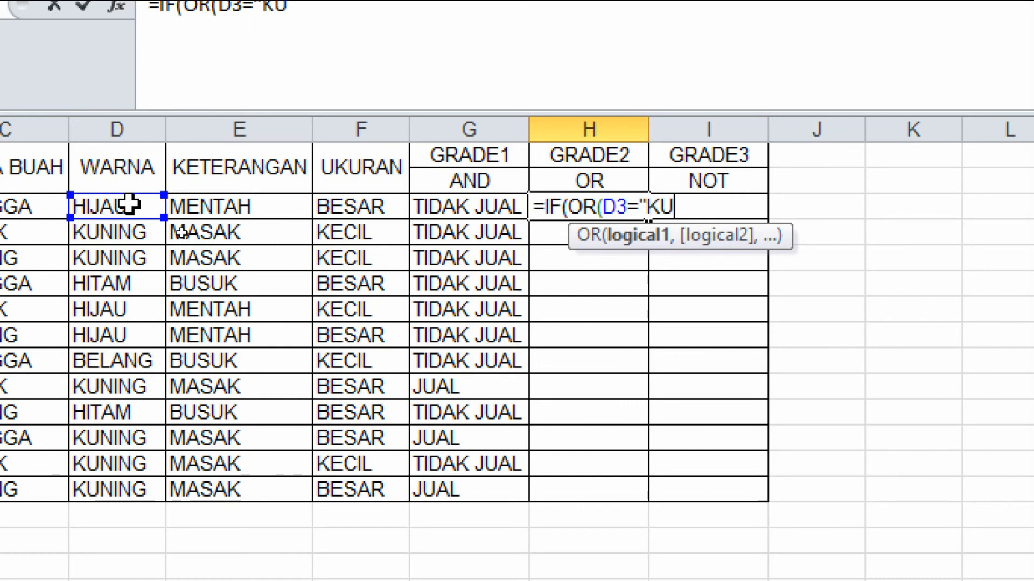
key(BackSpace)
key(BackSpace)
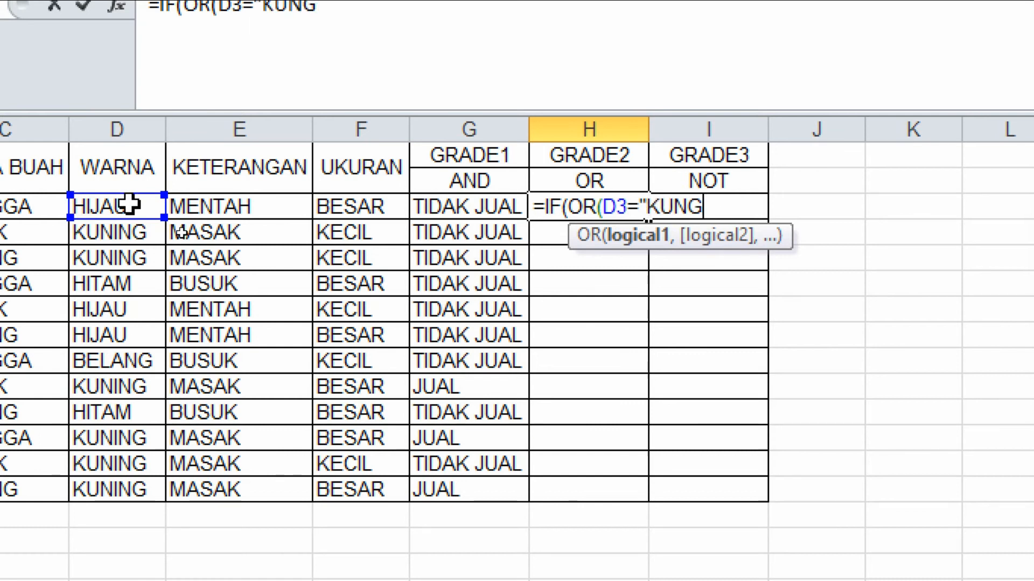
text(ING",)
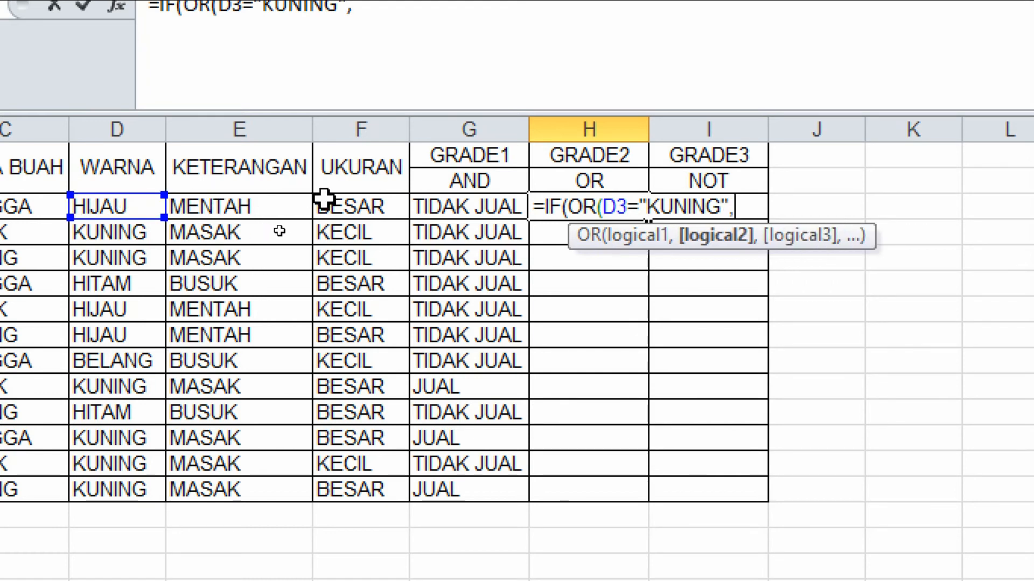
Add F3="BESAR" as the second OR condition and close the OR function.
click(365, 208)
text(=)
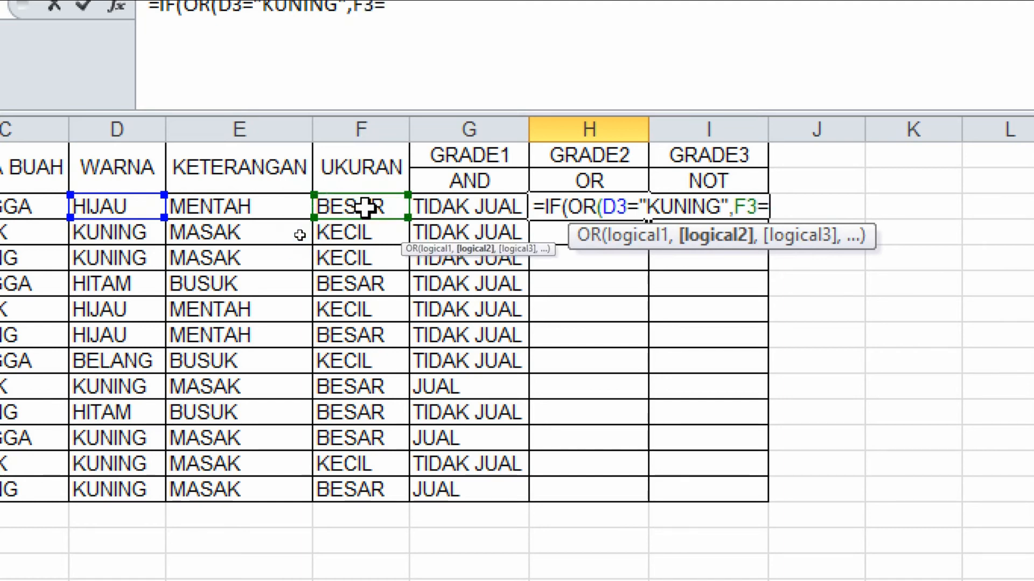
text("BESAR)
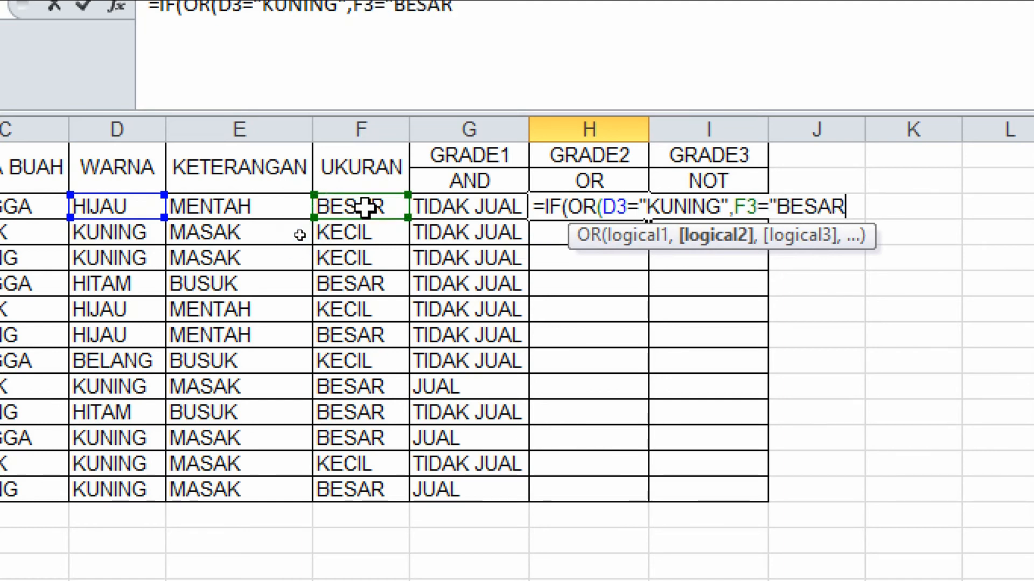
text(")
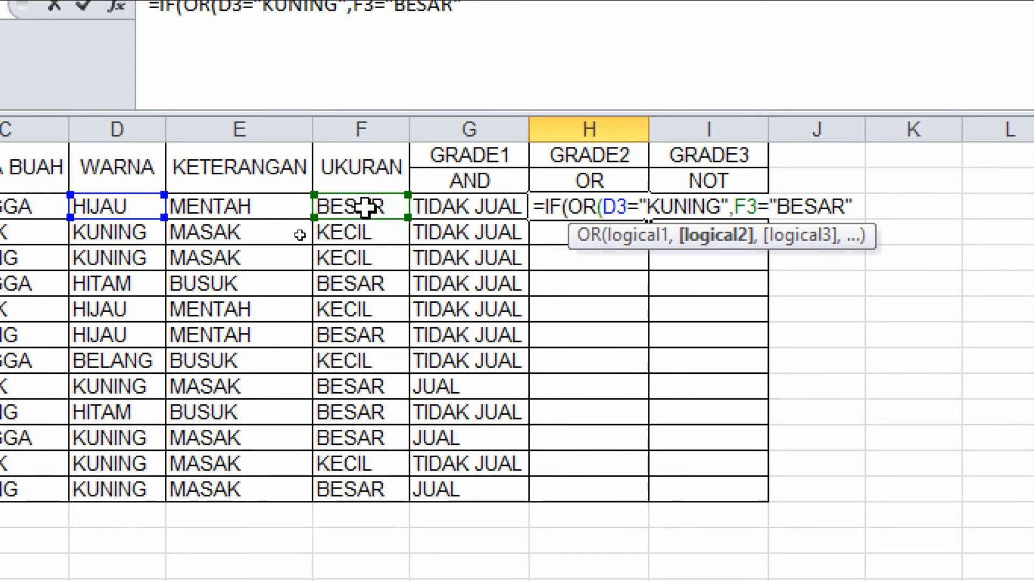
text())
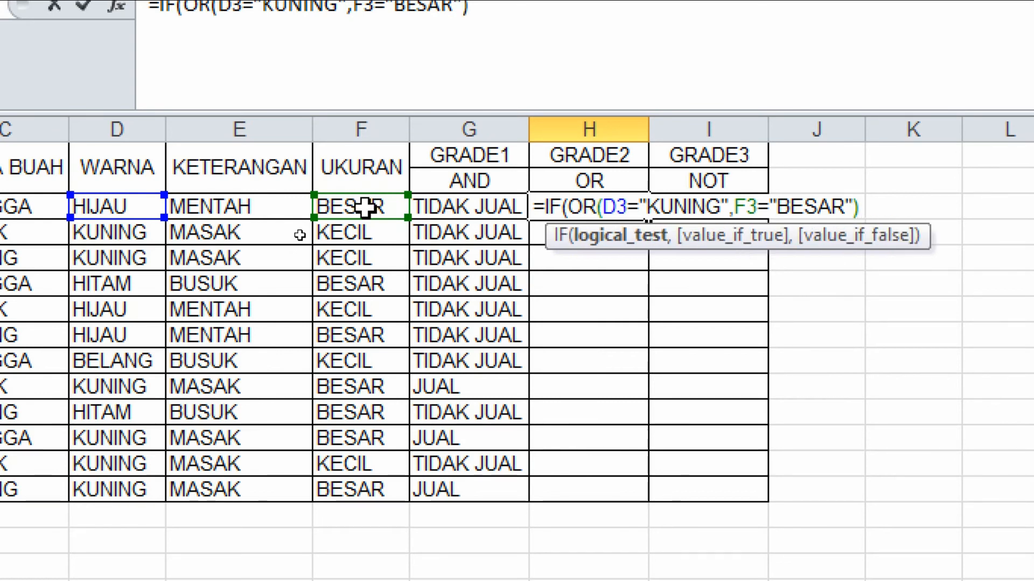
text(,)
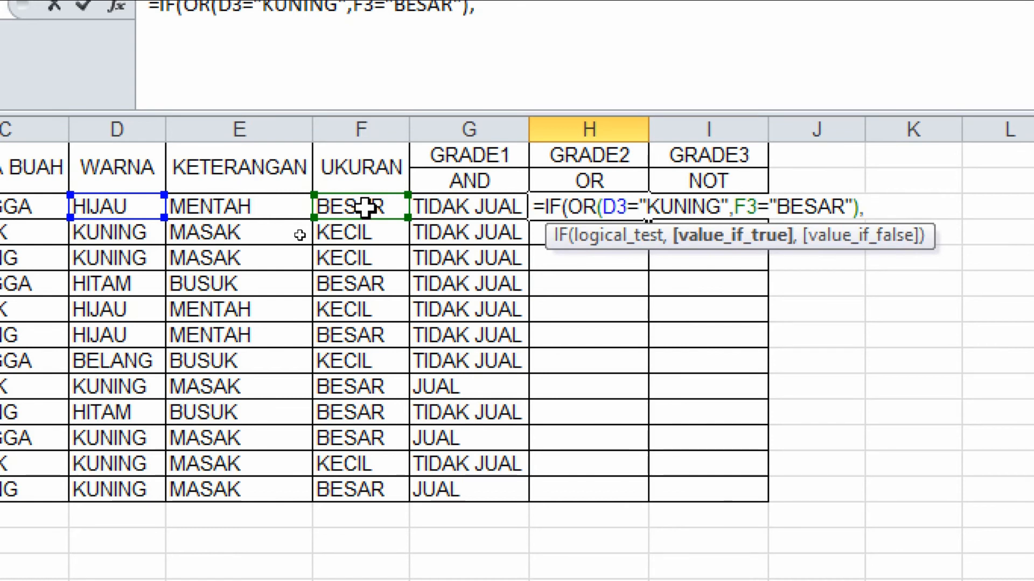
text(")
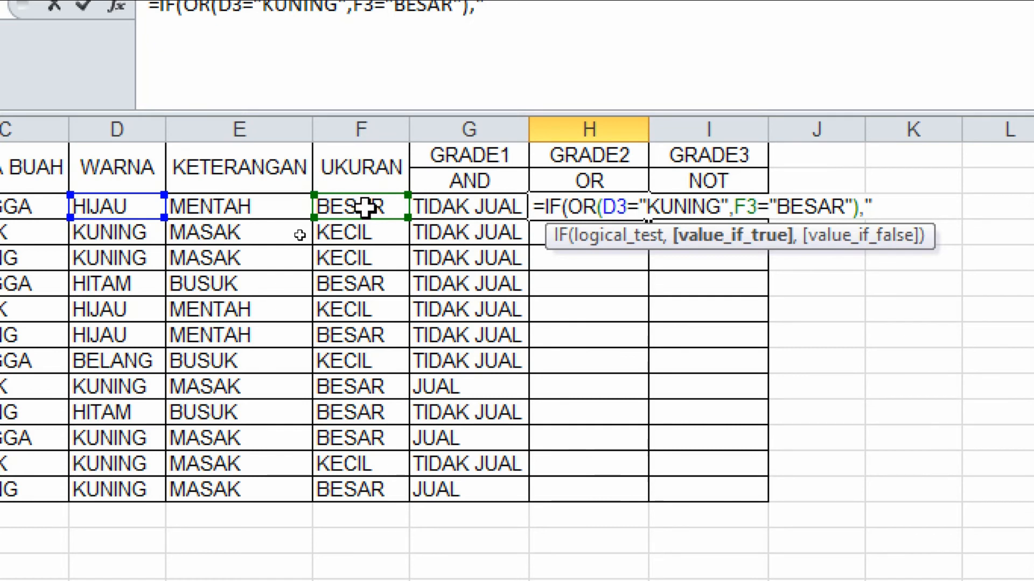
text(JU)
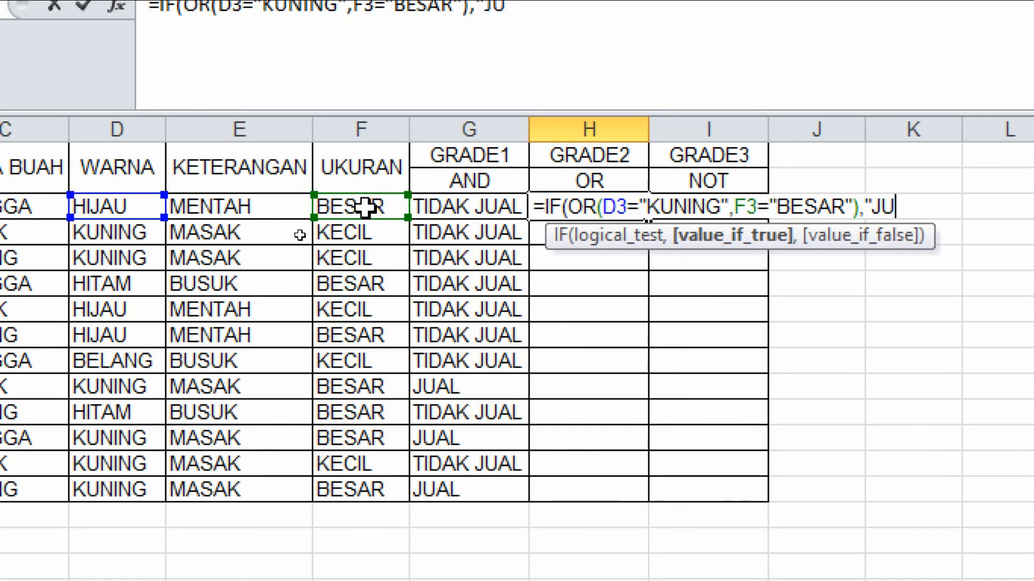
text(AL")
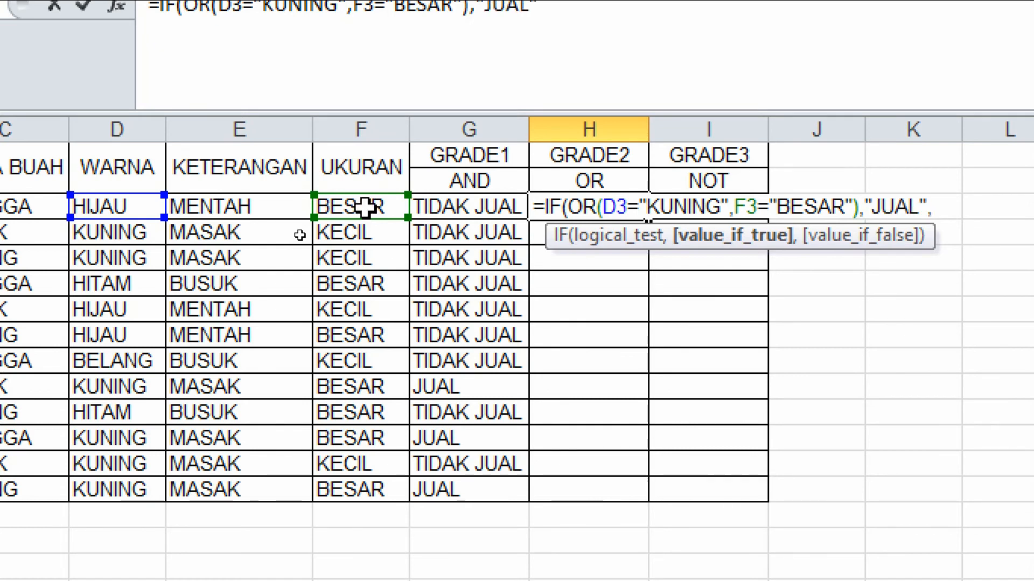
text(,)
text("TIDAK )
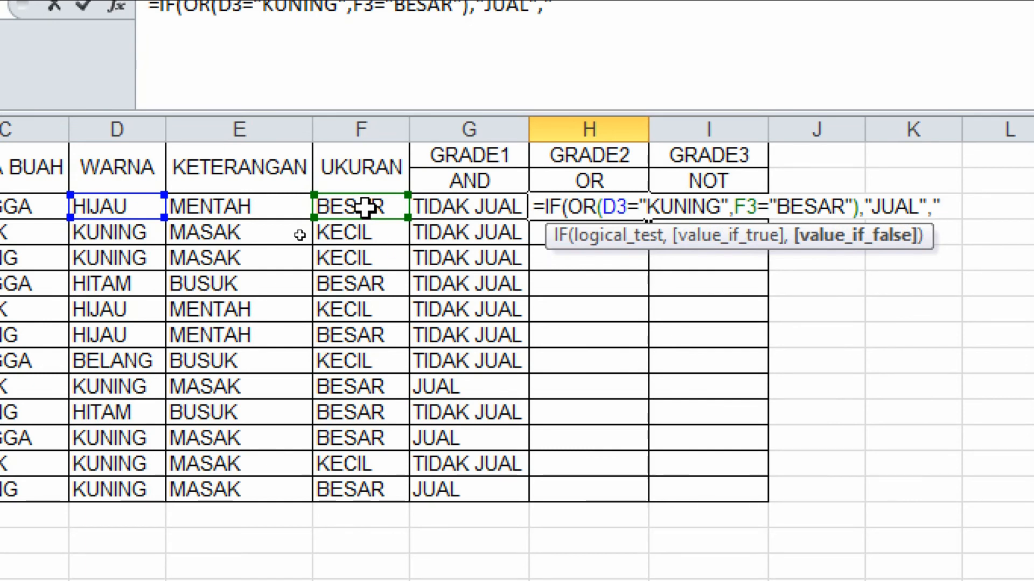
text(JUAL)
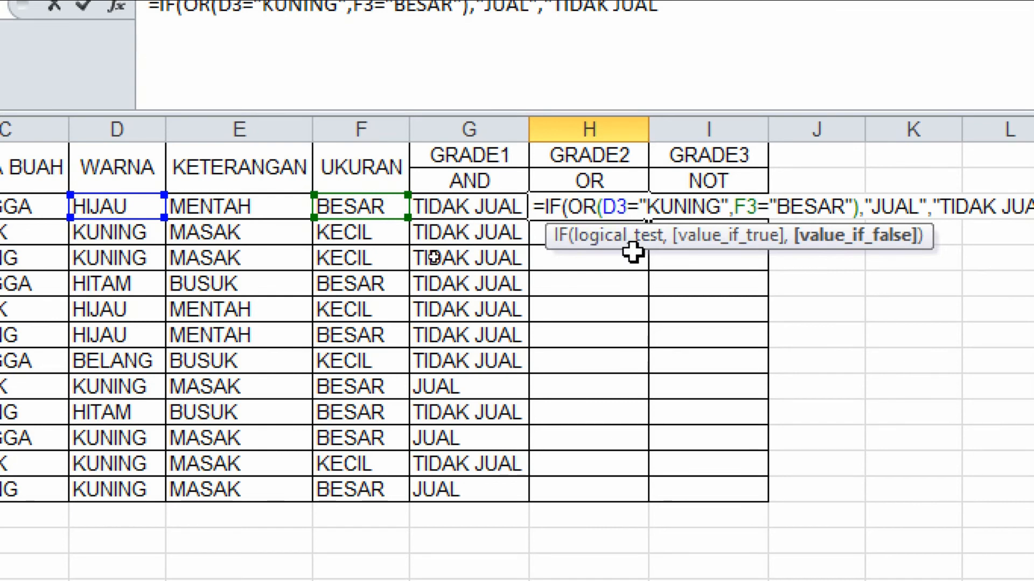
text("))
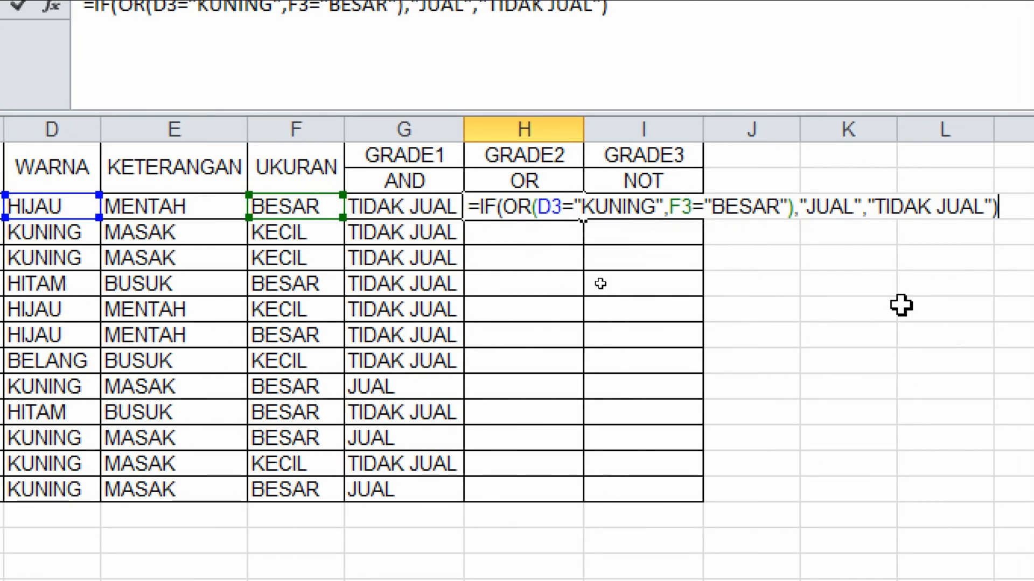
Give the OR-based IF the results "JUAL" and "TIDAK JUAL", close it and enter the formula in H3.
double_click(514, 207)
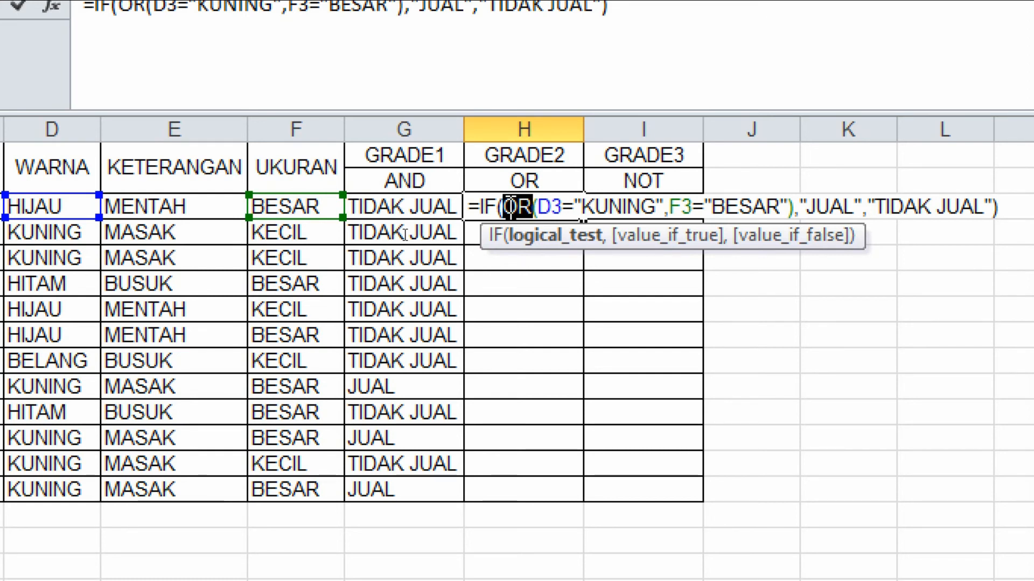
key(Return)
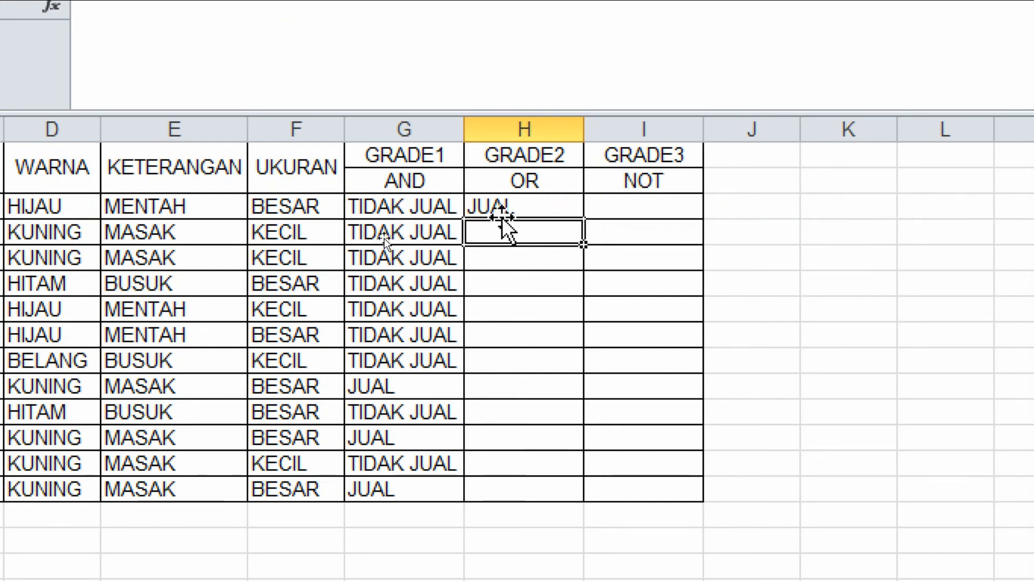
Fill the GRADE2 formula from H3 down to H14.
click(131, 208)
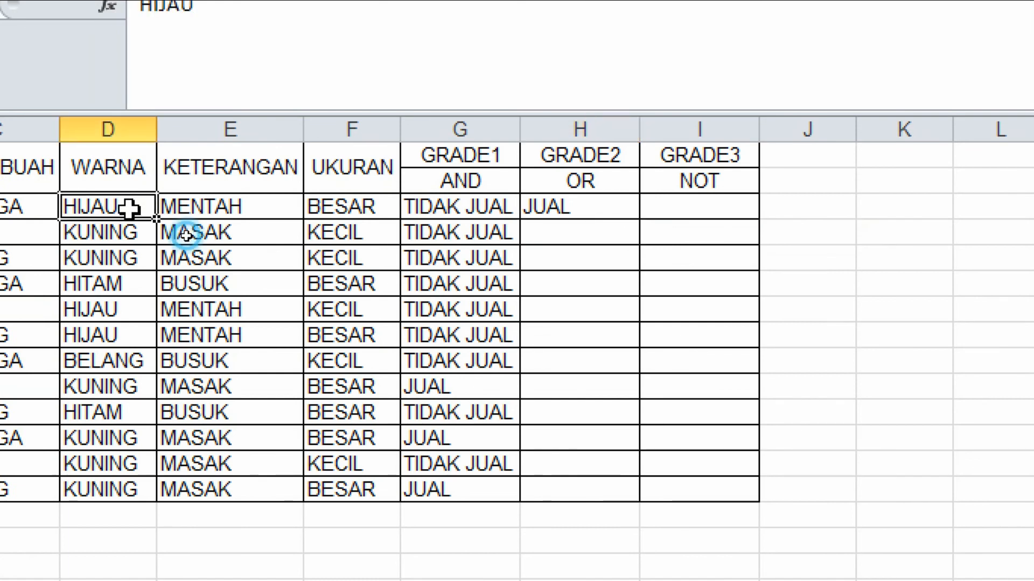
click(354, 209)
click(608, 208)
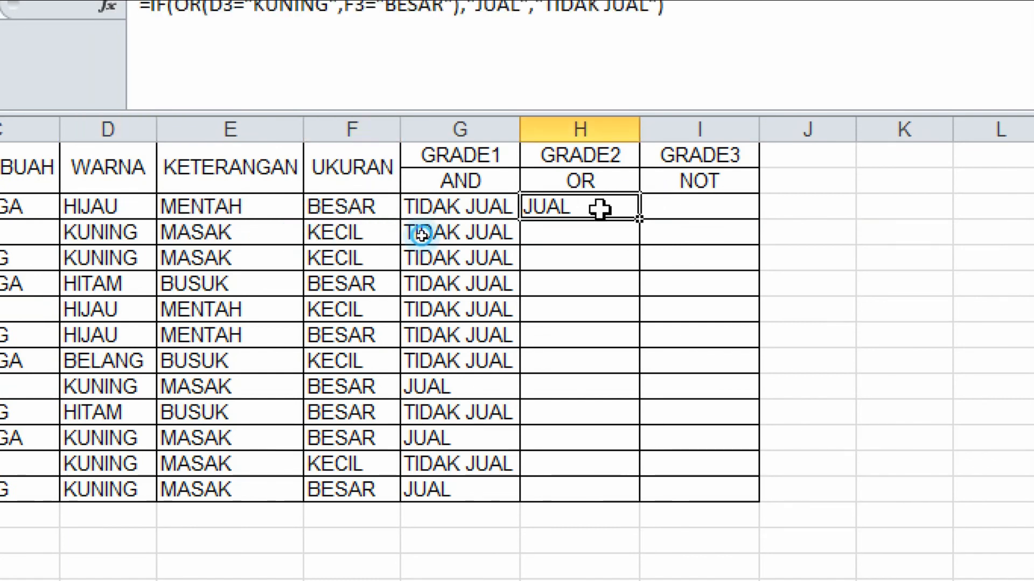
double_click(640, 221)
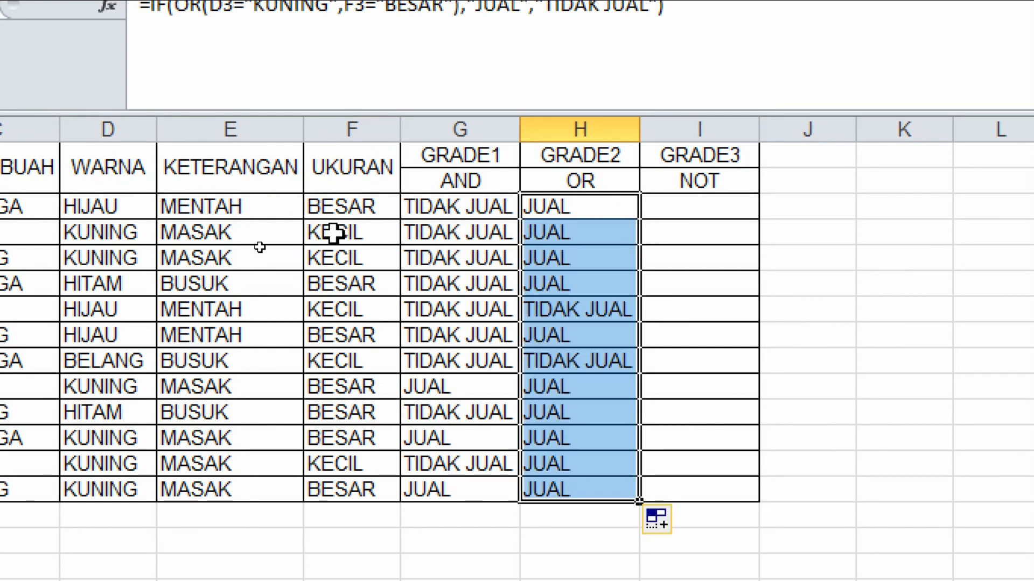
Compare several rows' WARNA, KETERANGAN and UKURAN values with their GRADE2 results.
click(374, 231)
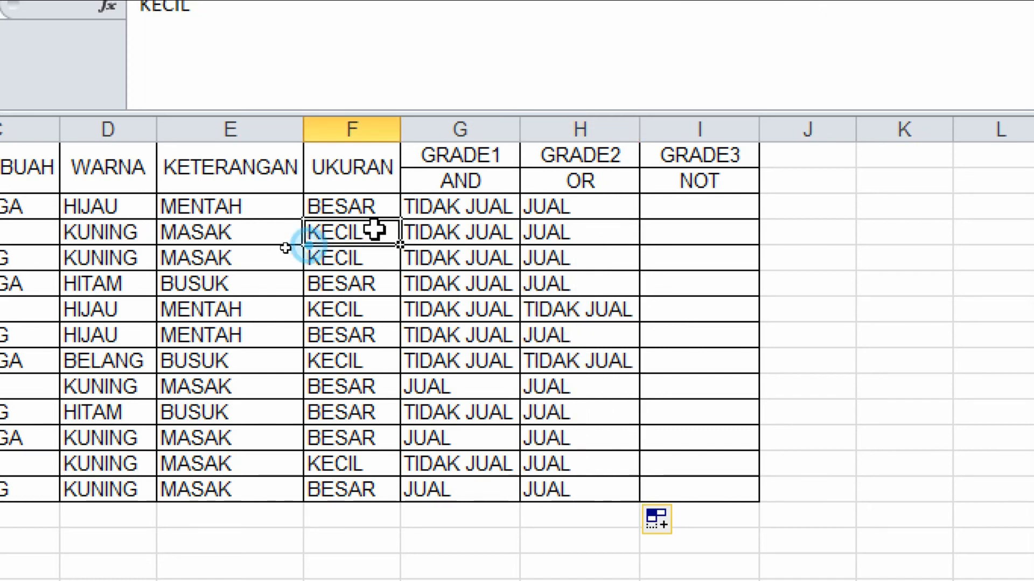
click(121, 227)
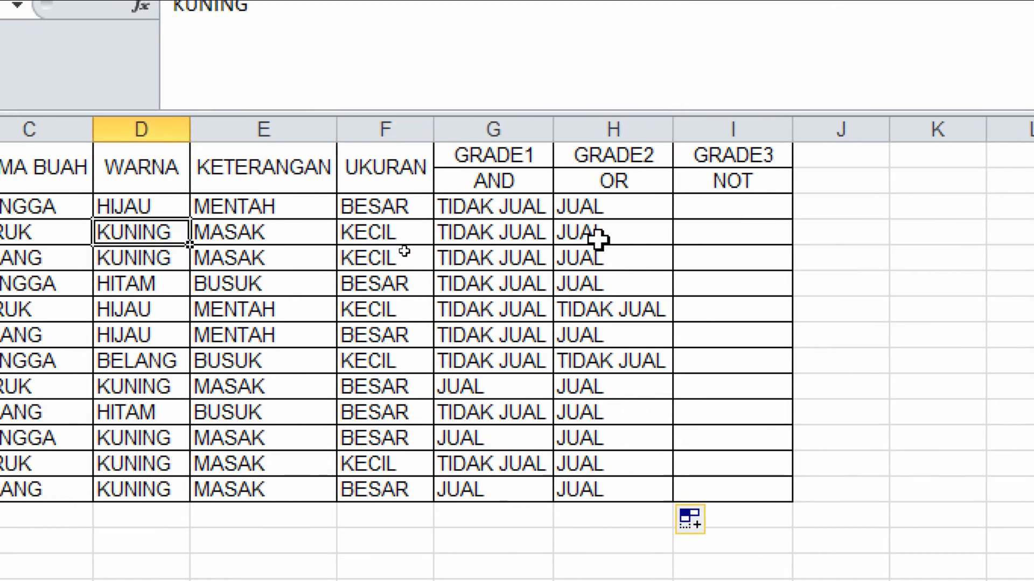
click(153, 312)
click(373, 315)
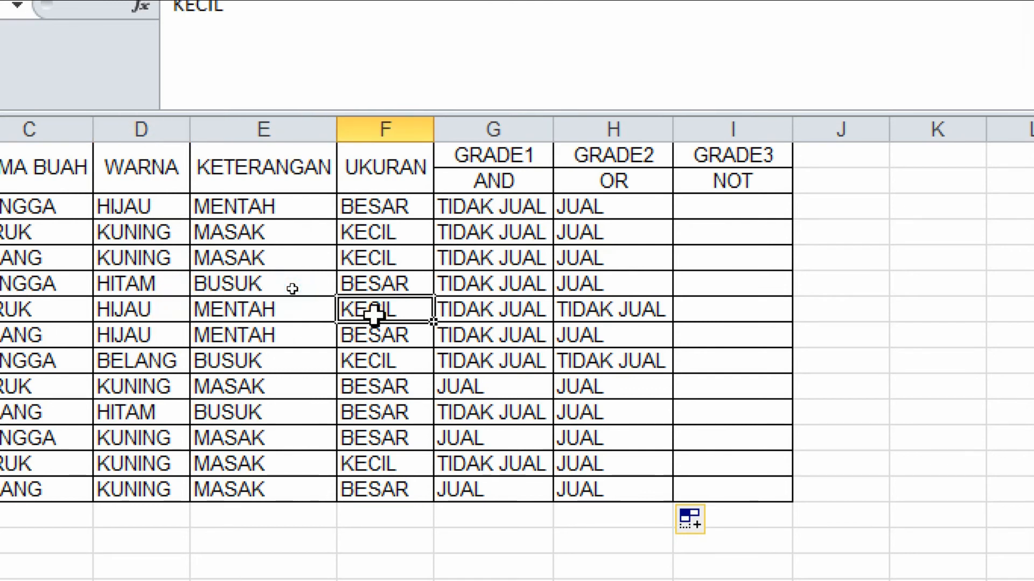
click(169, 360)
click(353, 360)
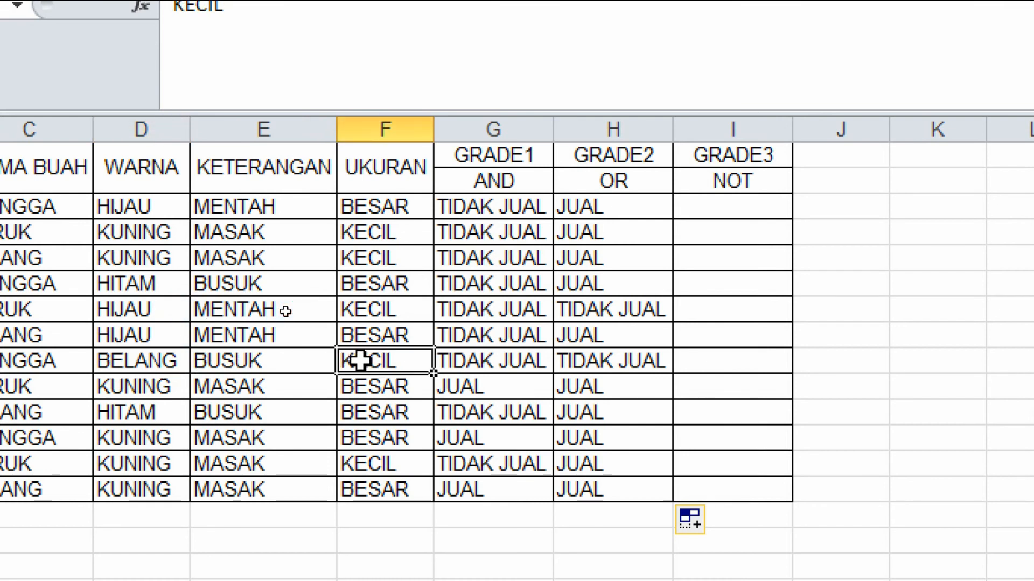
click(142, 278)
click(235, 279)
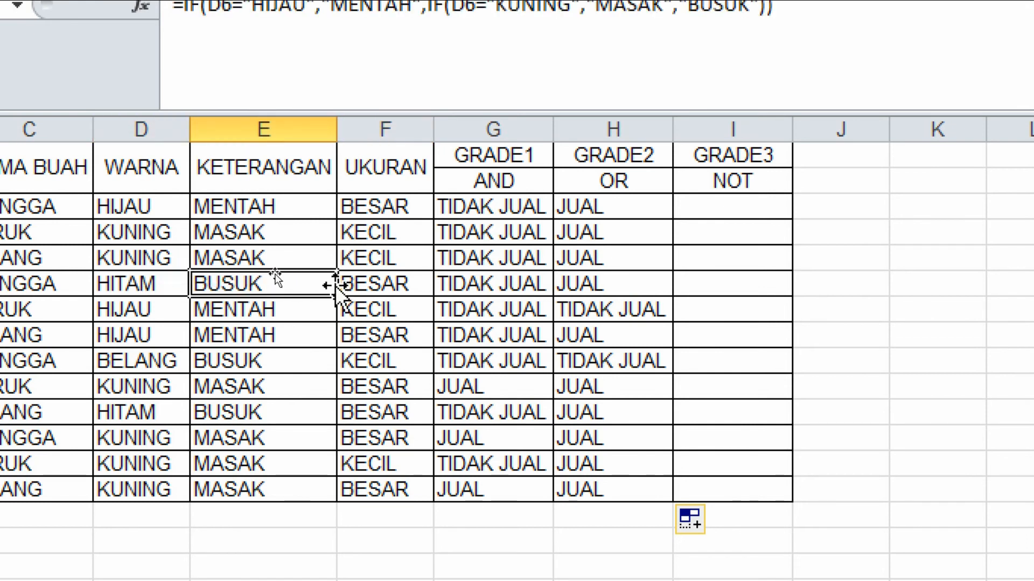
click(381, 283)
click(614, 277)
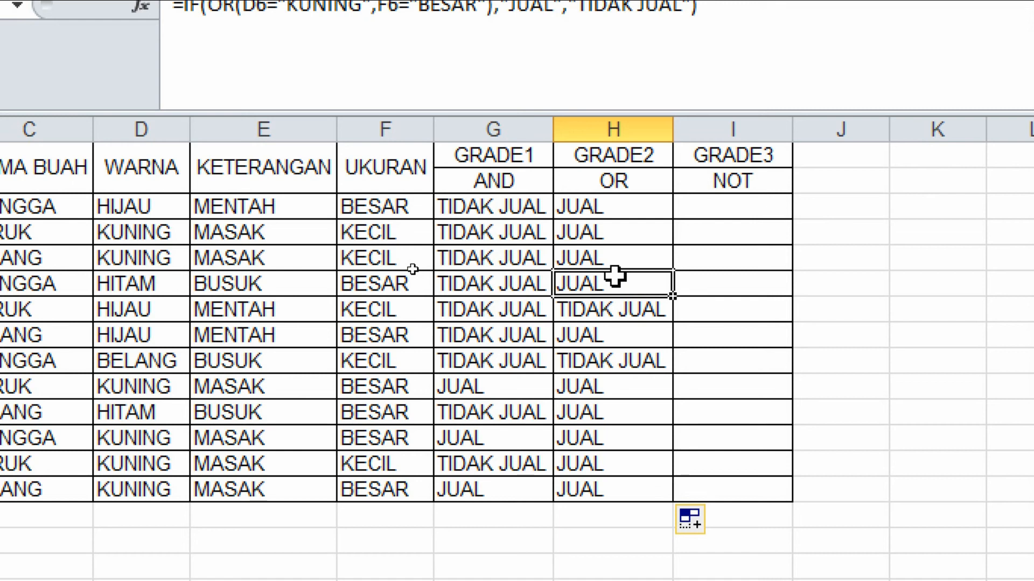
Start an IF formula in cell I3 under GRADE3 with a nested NOT function.
click(731, 202)
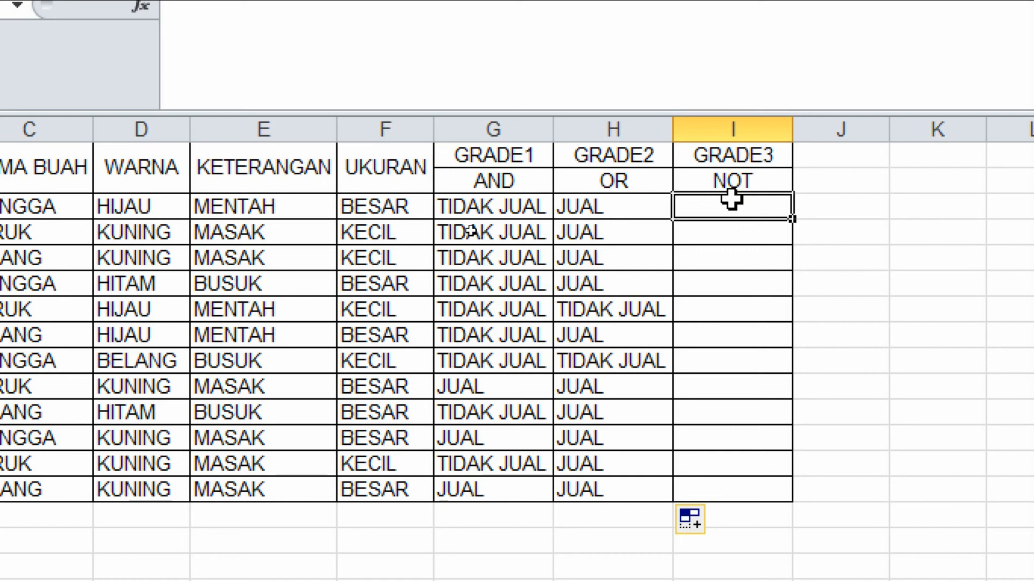
double_click(731, 200)
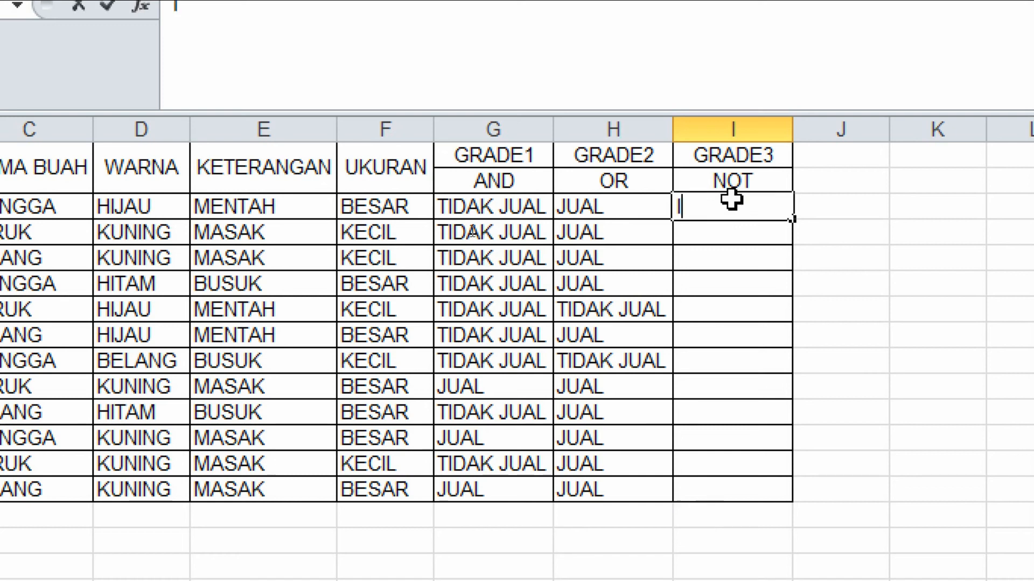
text(=IF(NOT)
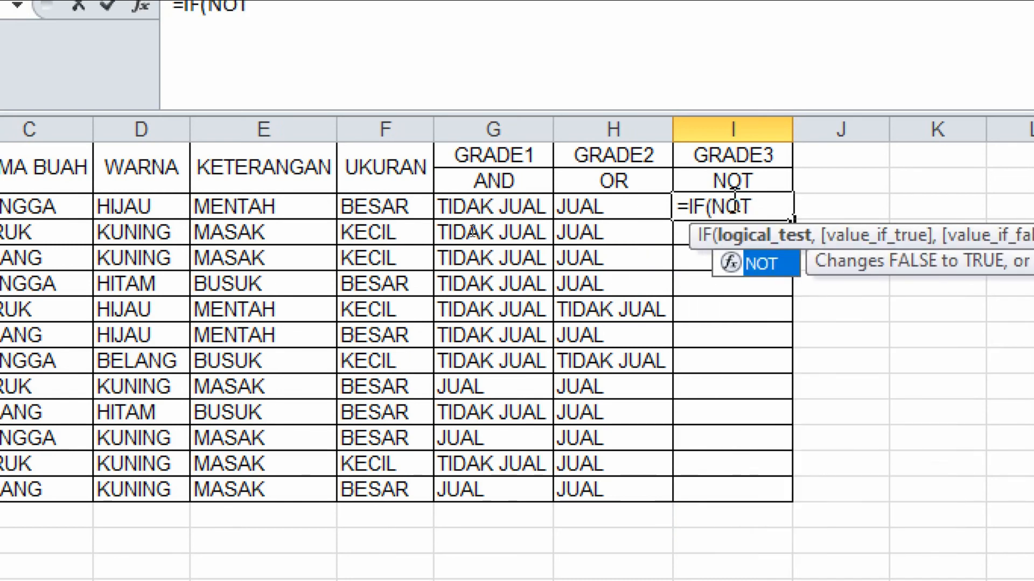
text(()
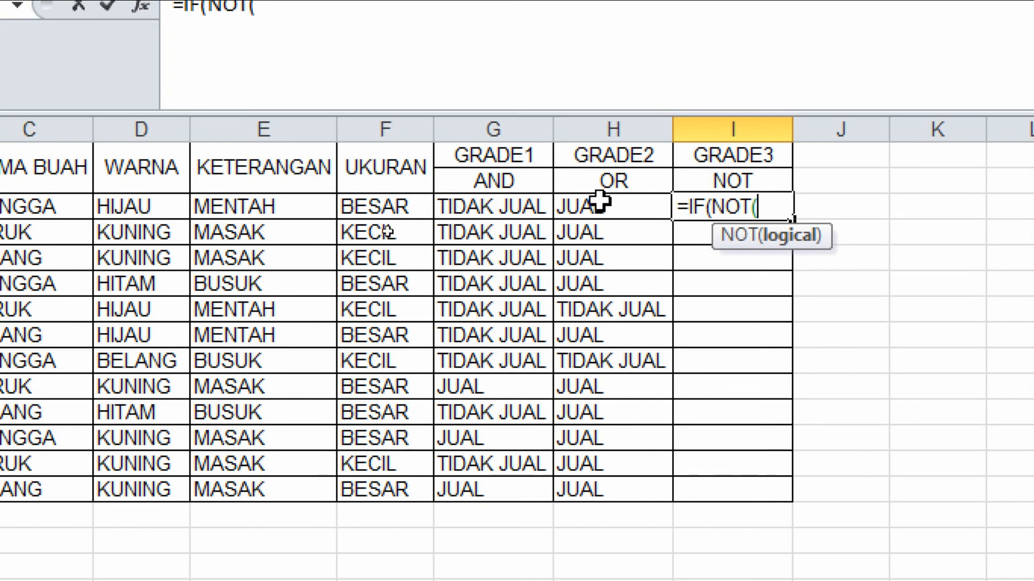
Set the NOT condition to E3="BUSUK" and close the NOT function.
click(278, 207)
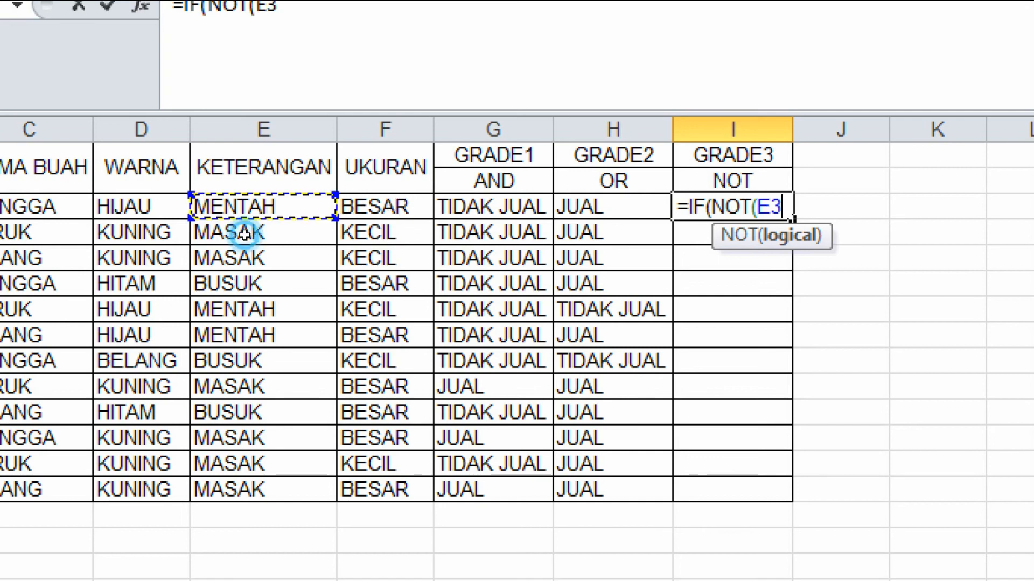
text(=)
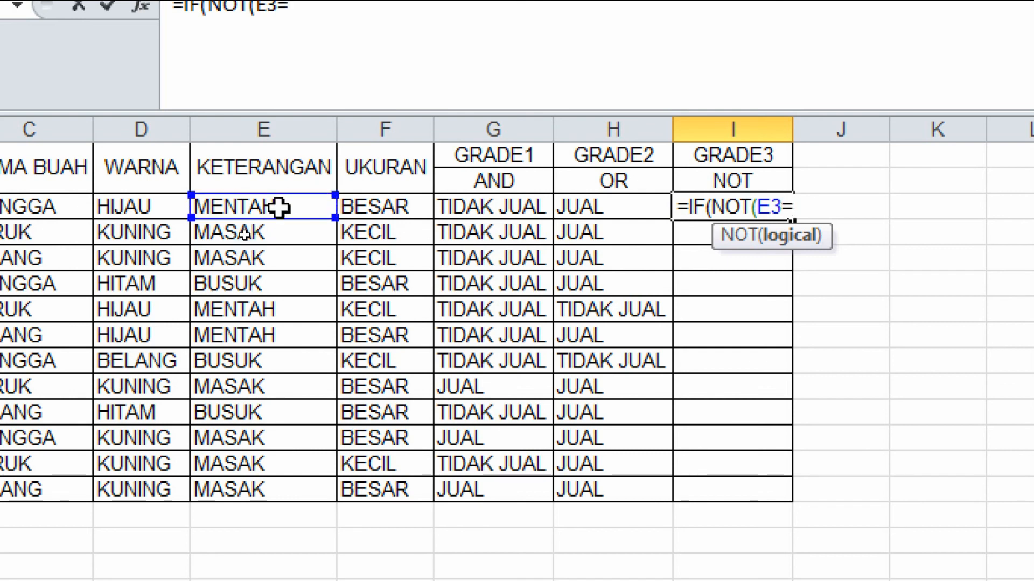
text("BUSUK)
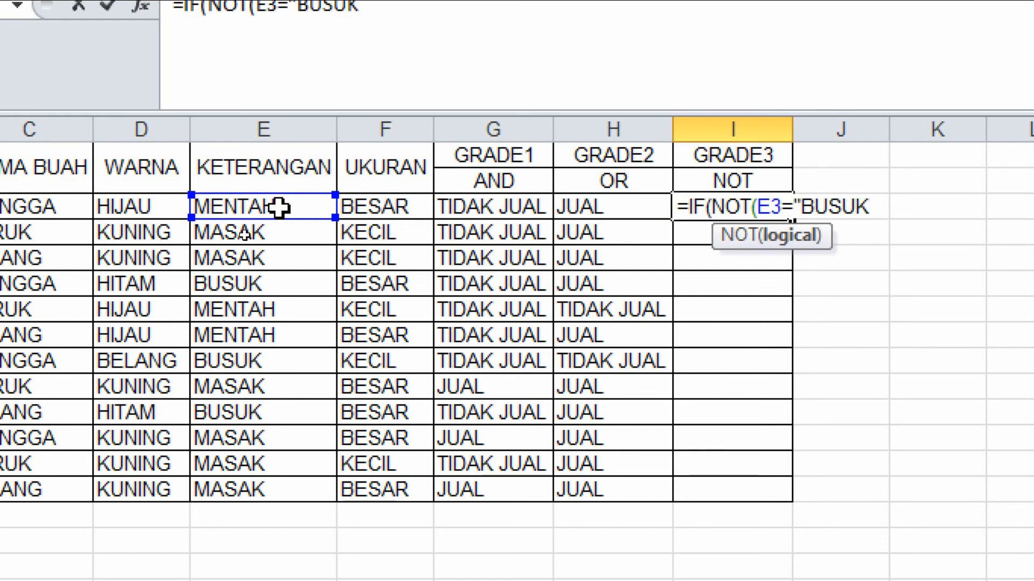
text(")
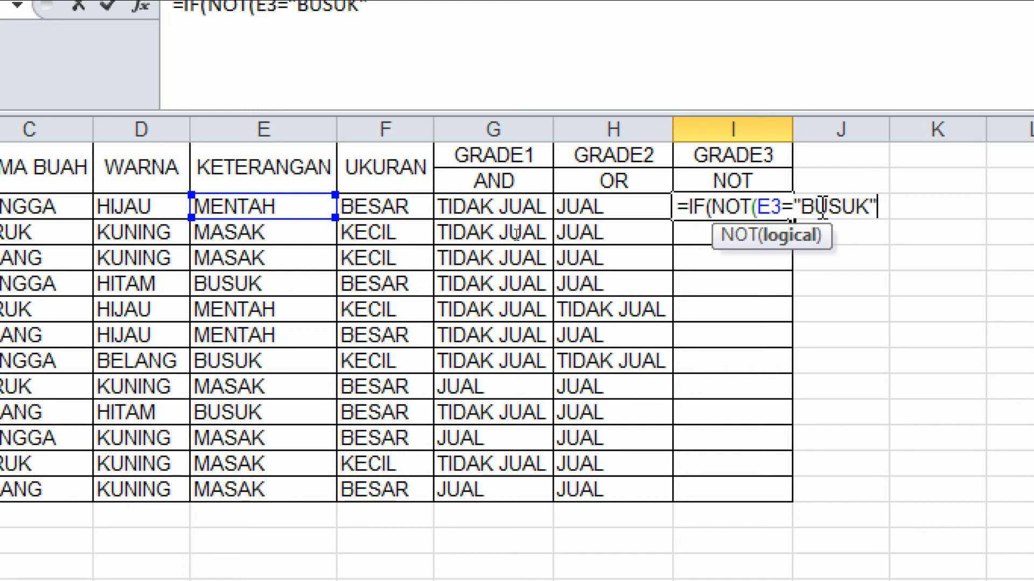
text())
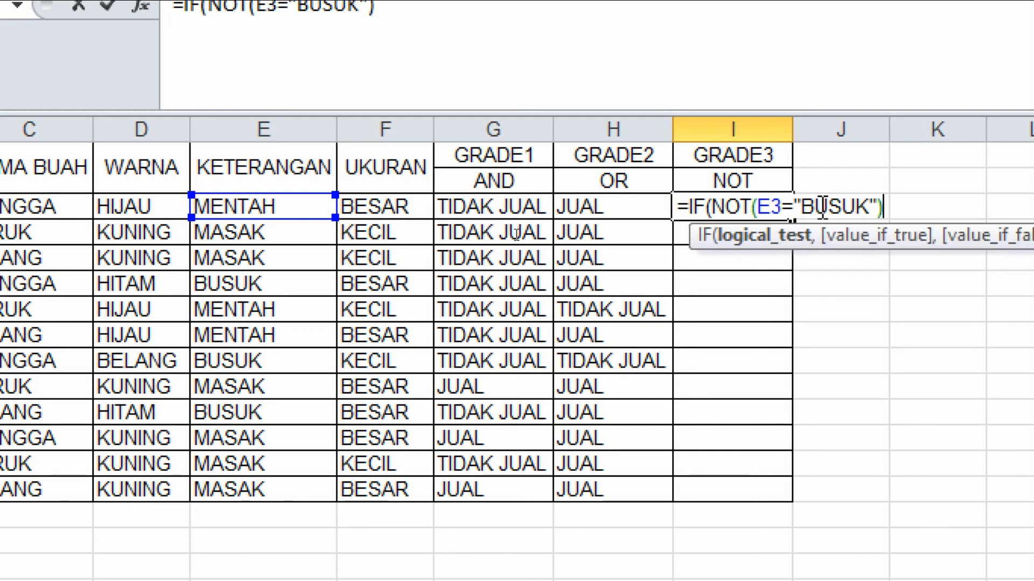
text(,)
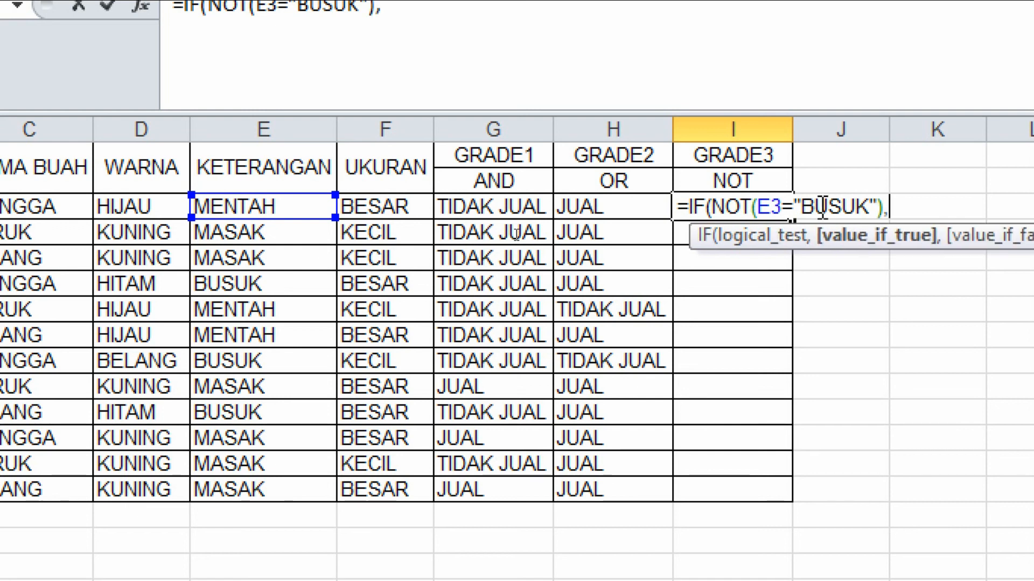
text("JUAL")
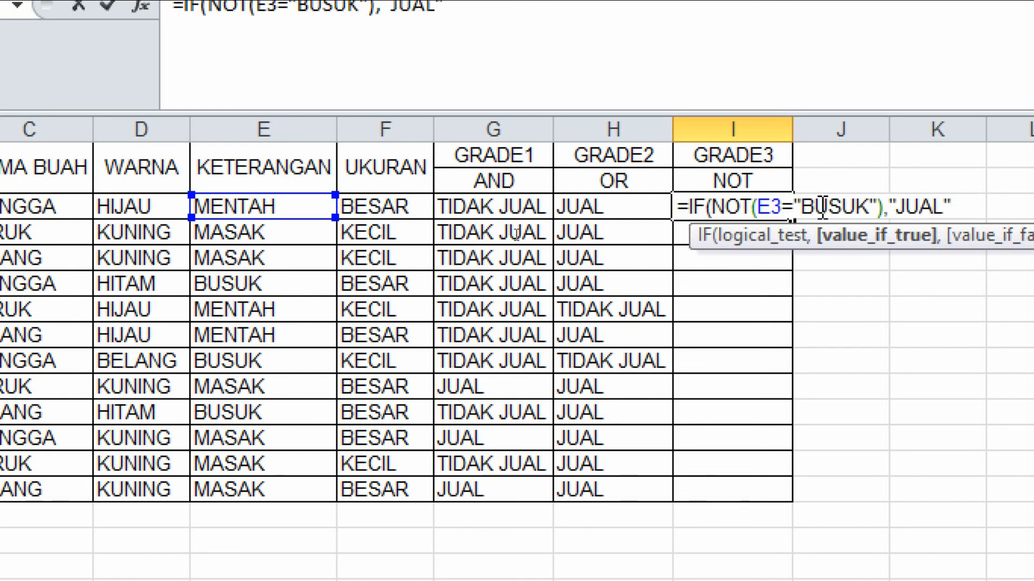
text(,")
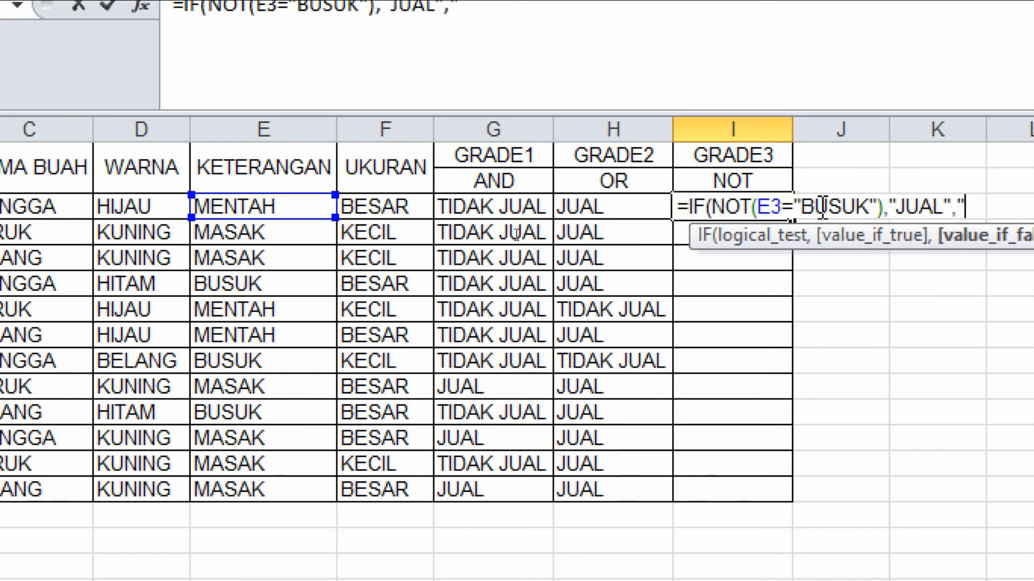
text(TIDAK JUAL)
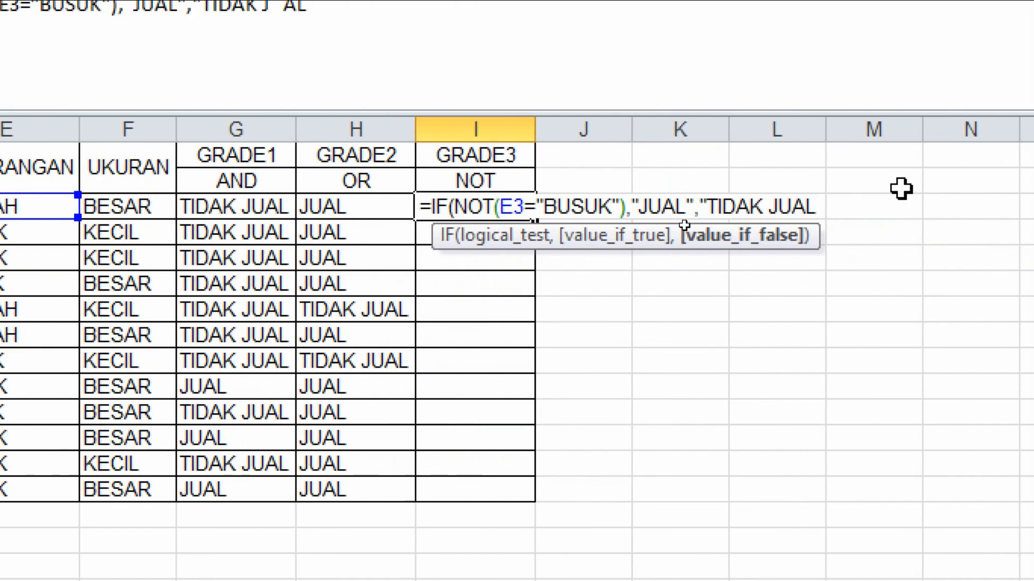
text(")
Give the NOT-based IF the results "JUAL" and "TIDAK JUAL", close it and enter the formula in I3.
key(Return)
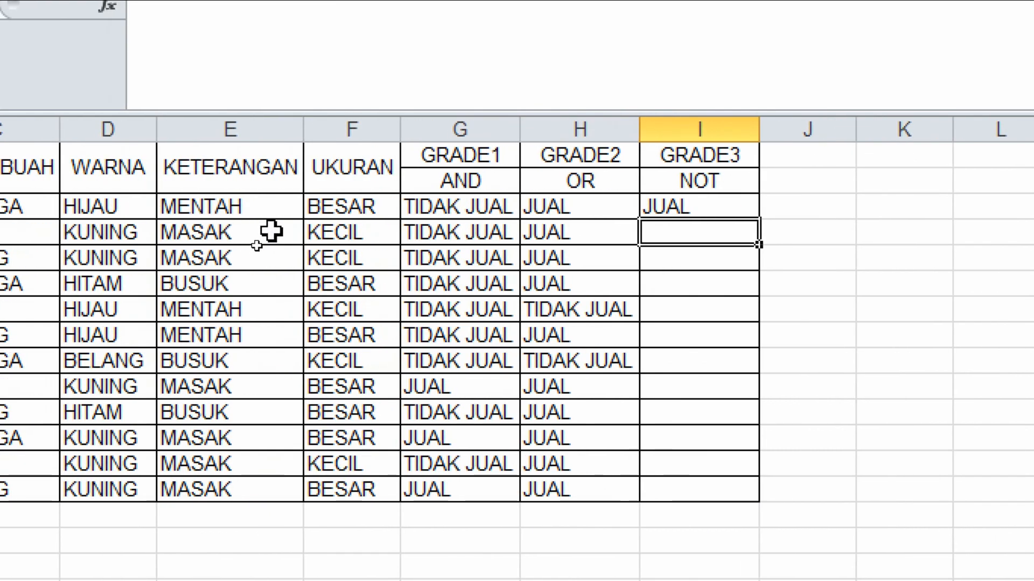
Fill the GRADE3 formula from I3 down to I14.
click(248, 204)
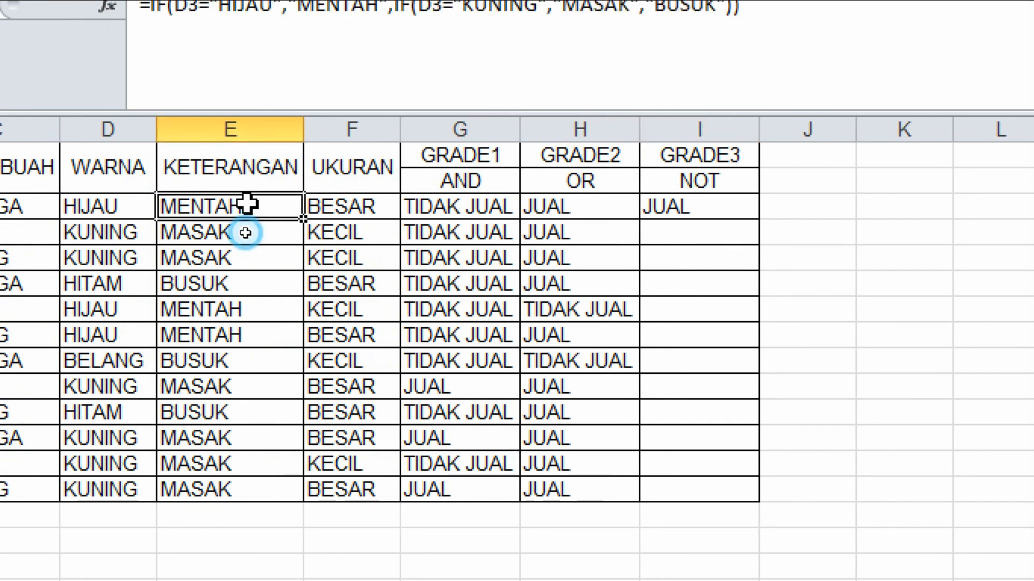
click(735, 211)
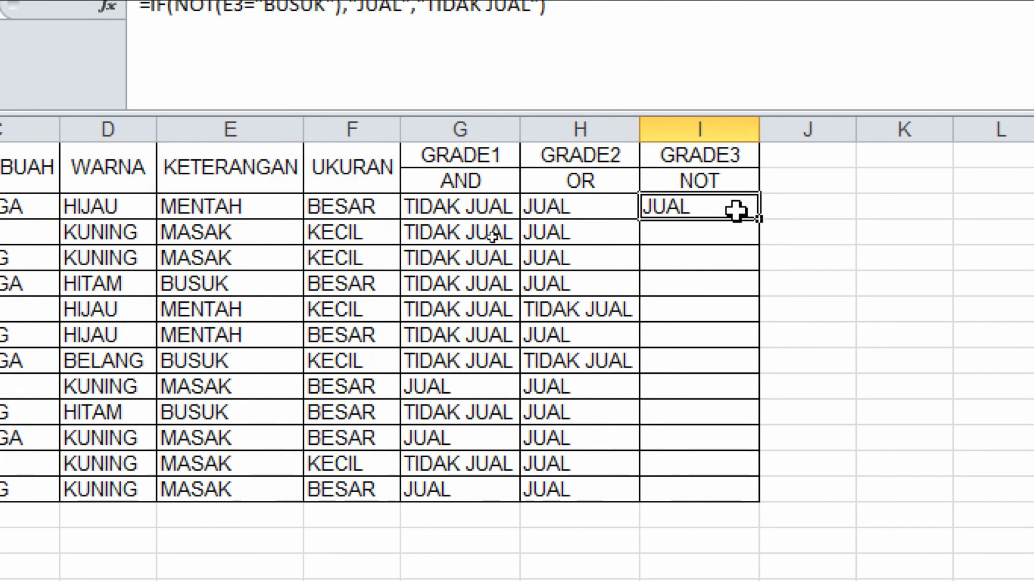
double_click(759, 225)
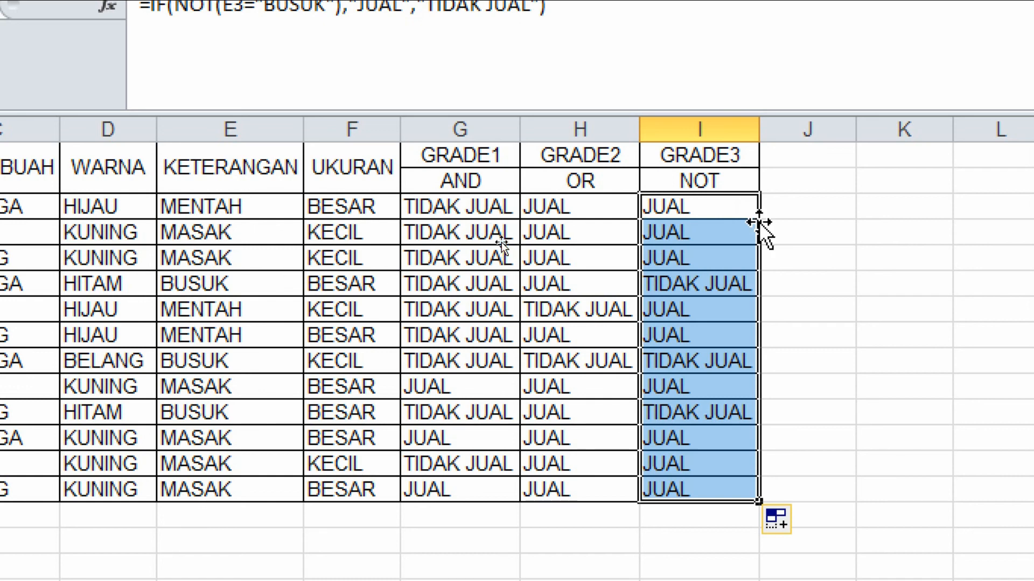
Compare several rows' KETERANGAN values and formulas with their GRADE3 results.
click(706, 231)
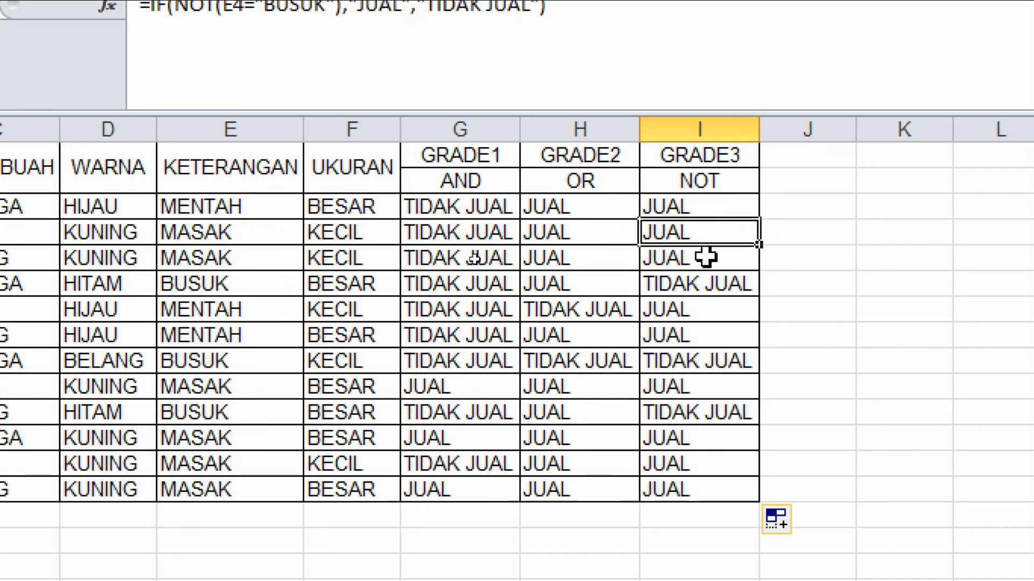
click(705, 259)
click(703, 275)
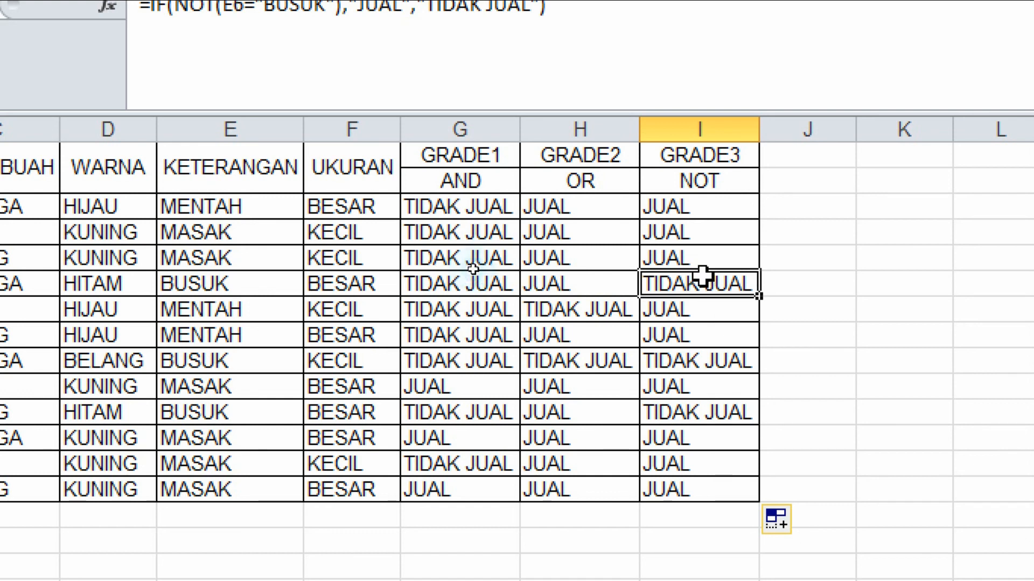
click(224, 282)
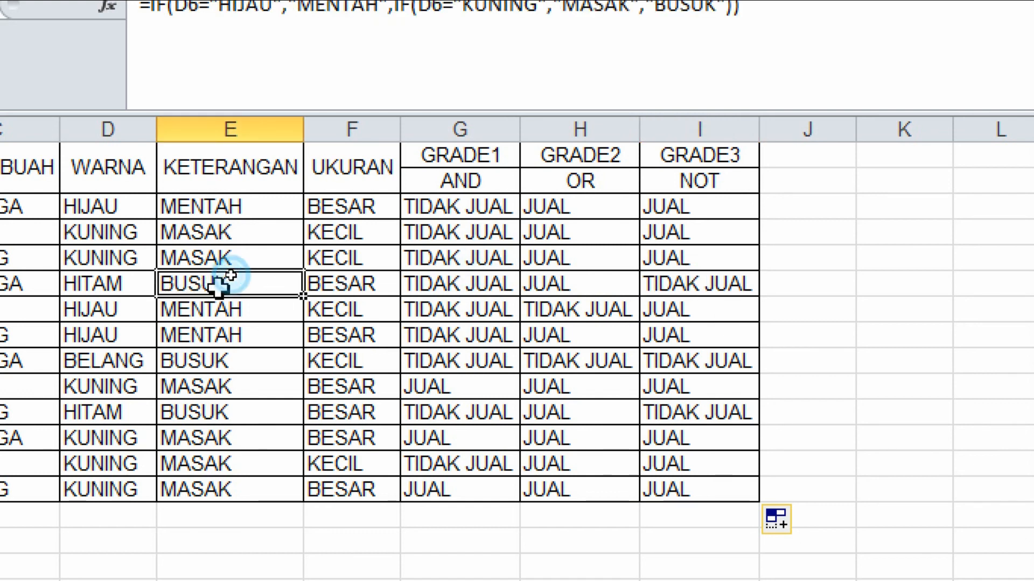
click(679, 282)
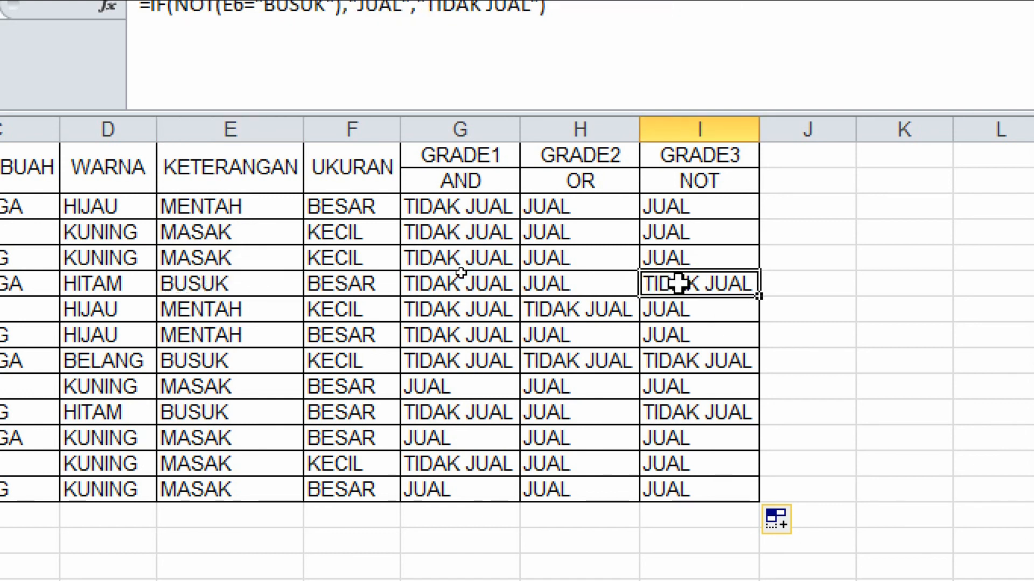
click(228, 362)
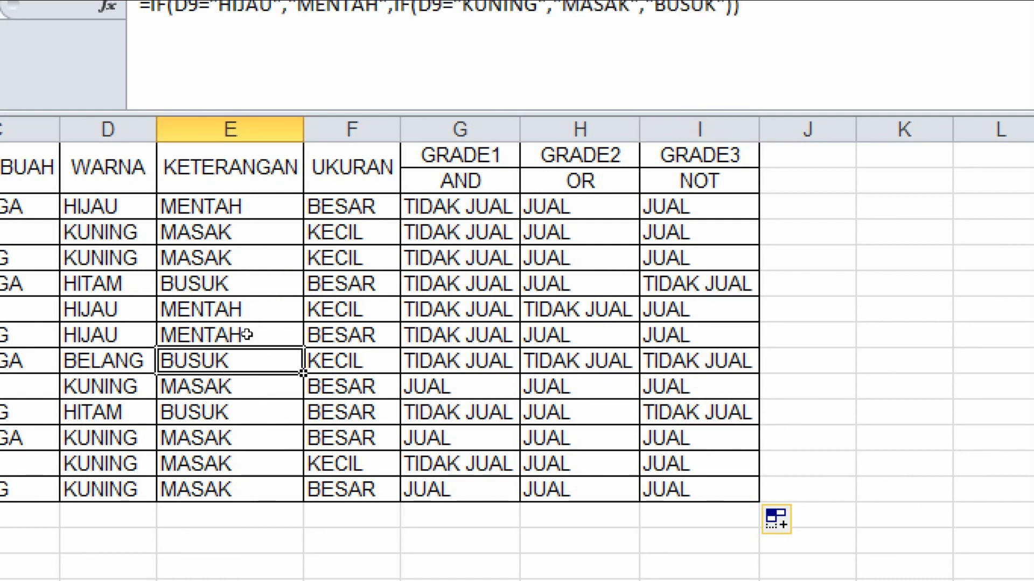
click(251, 407)
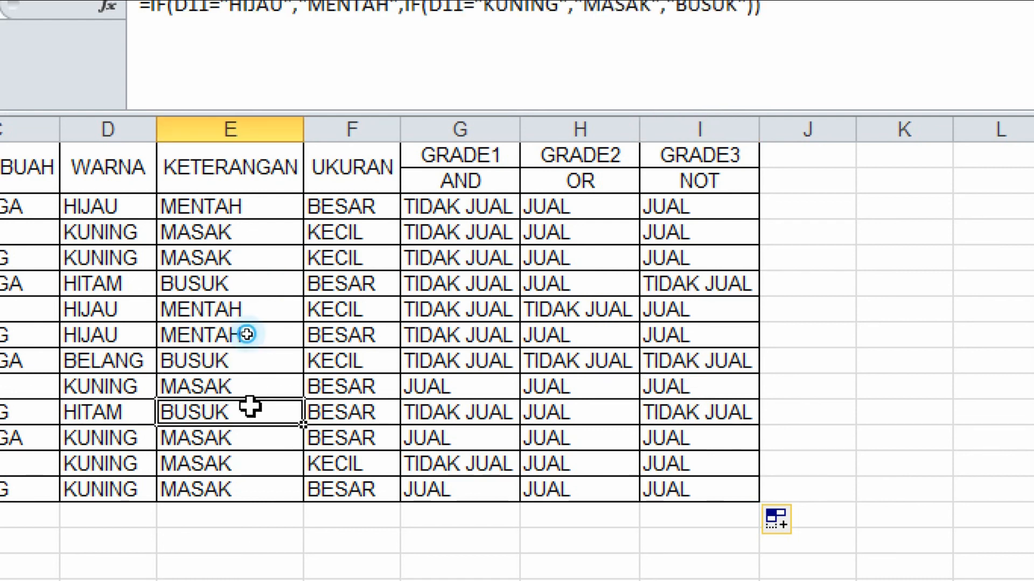
click(734, 414)
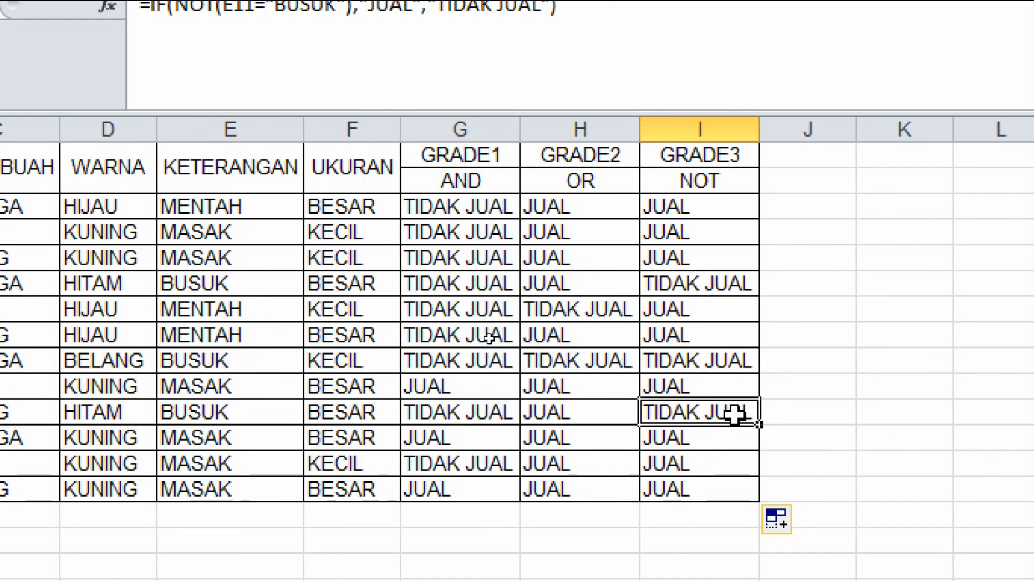